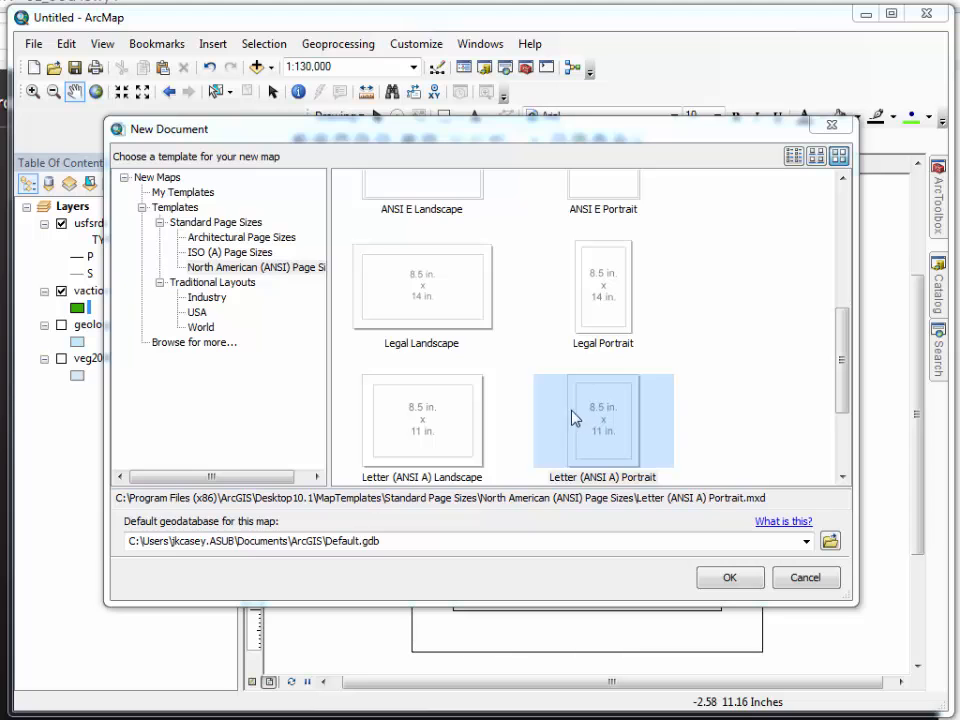
{"action": "left_click", "coordinate": [731, 578]}
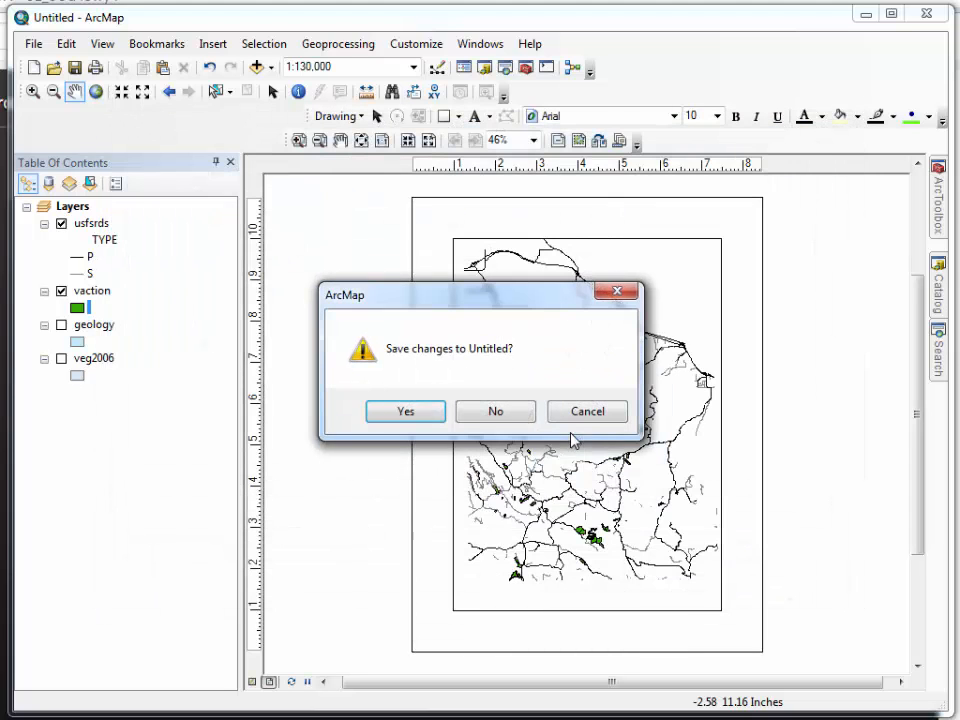
{"action": "left_click", "coordinate": [407, 414]}
{"action": "left_click", "coordinate": [695, 529]}
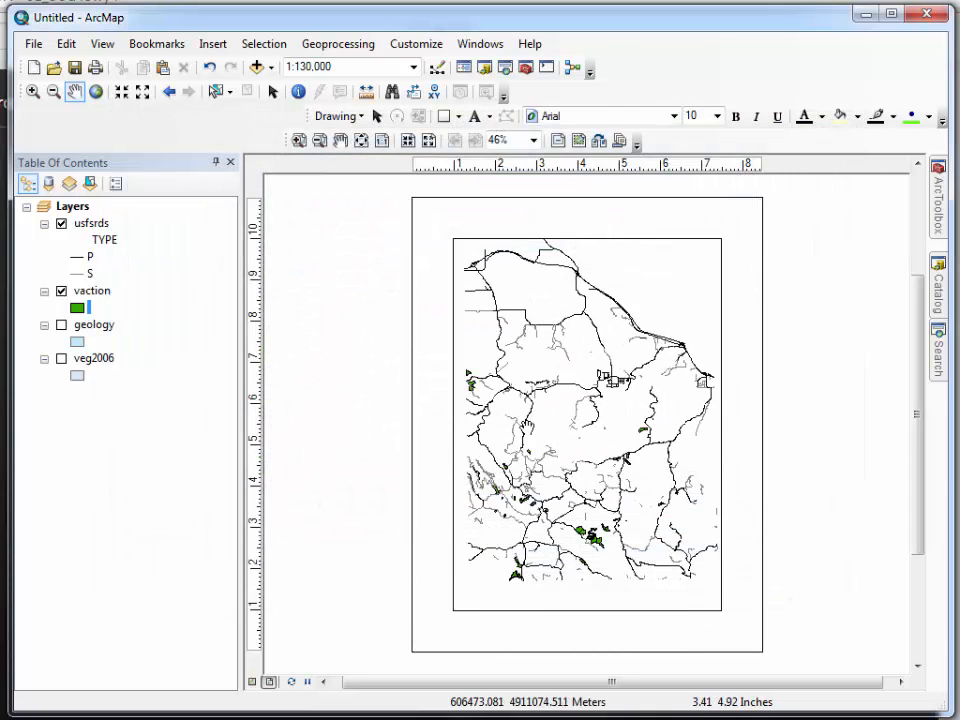
- Create a new map from the Letter (ANSI A) Portrait template, discarding the changes to the current map
{"action": "left_click", "coordinate": [34, 44]}
{"action": "left_click", "coordinate": [45, 62]}
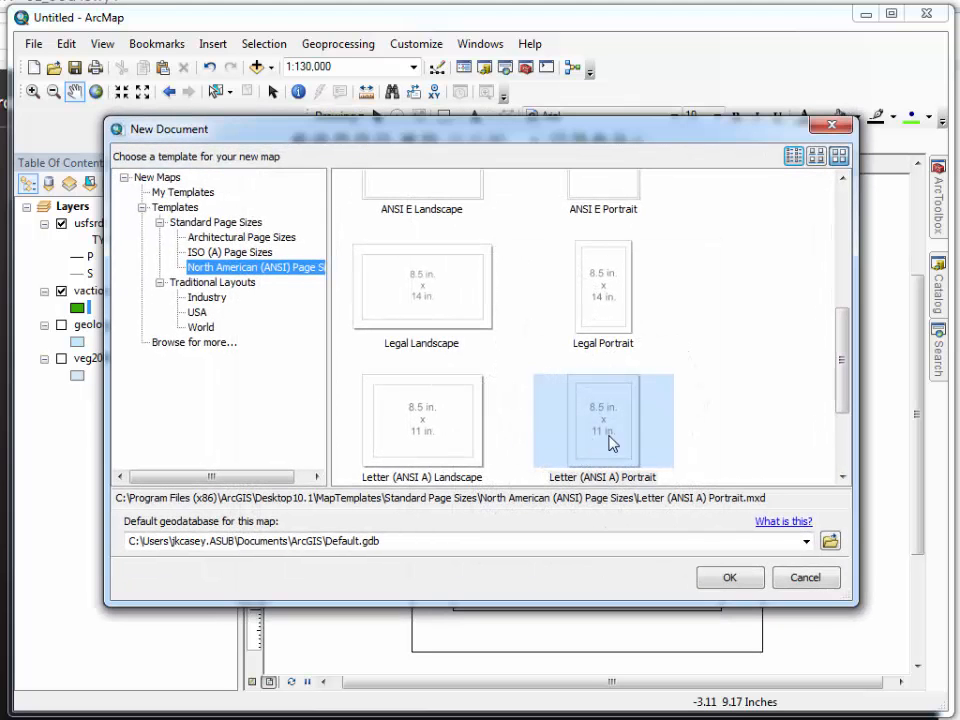
{"action": "left_click", "coordinate": [735, 586]}
{"action": "left_click", "coordinate": [498, 413]}
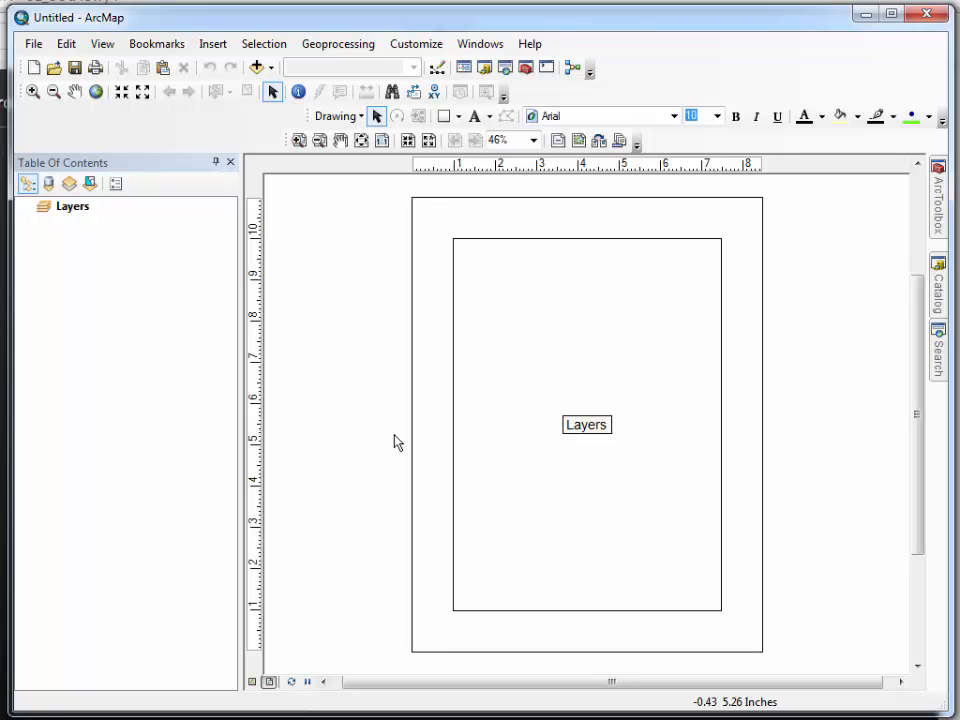
- Check in the extensions list that Spatial Analyst is enabled
{"action": "left_click", "coordinate": [416, 45]}
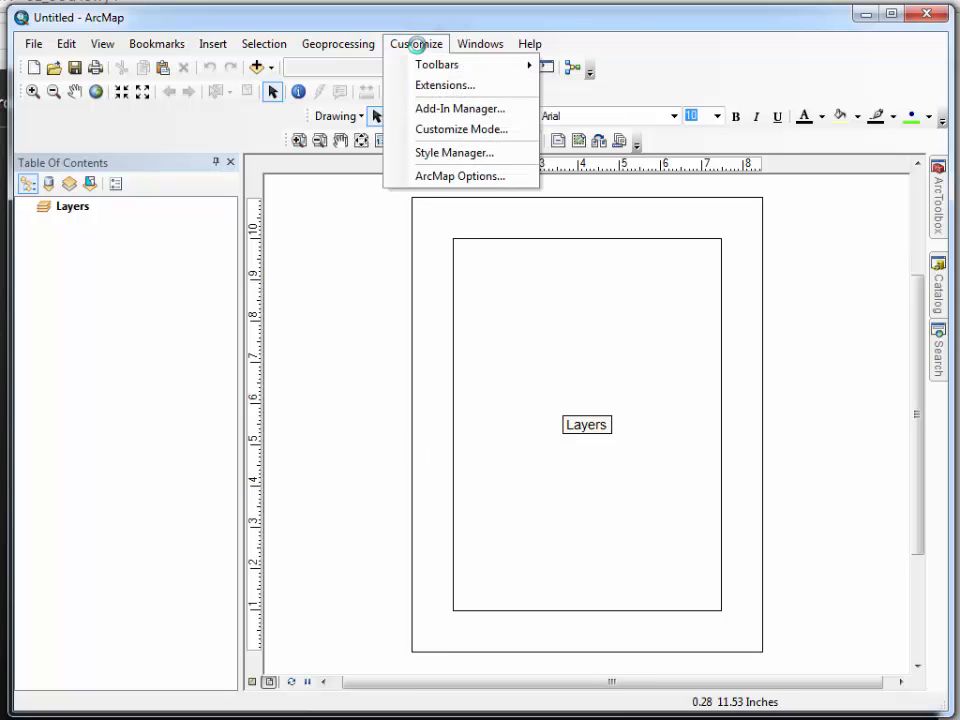
{"action": "left_click", "coordinate": [439, 107]}
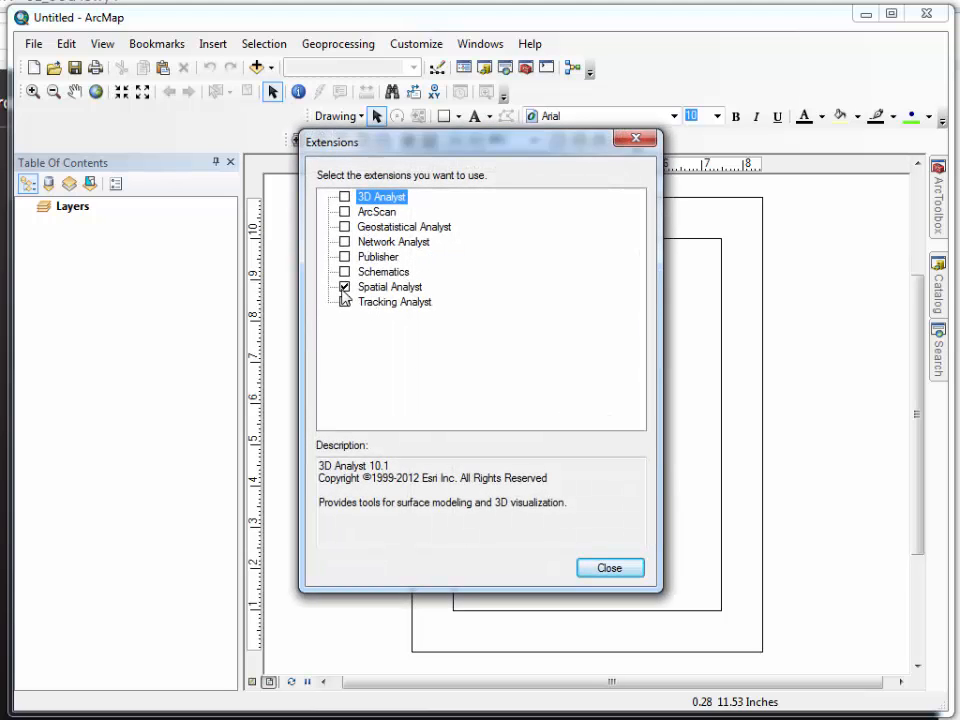
{"action": "left_click", "coordinate": [619, 572]}
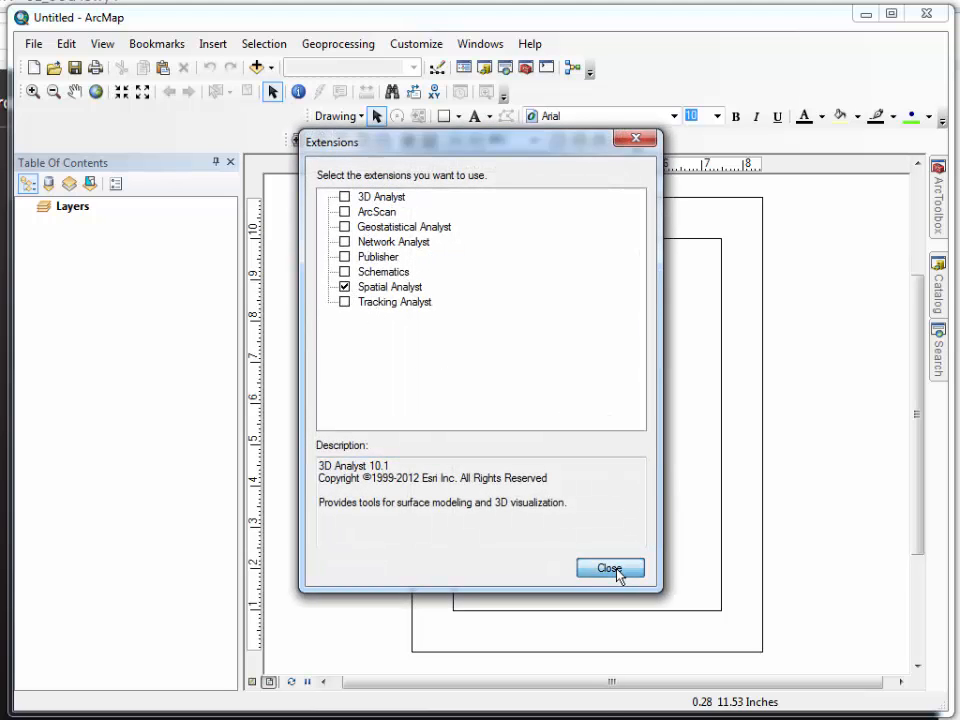
- Keep the Catalog pinned open and expand mgisdata, BlackHills and the Features dataset of Sturgis83.mdb
{"action": "left_click", "coordinate": [938, 293]}
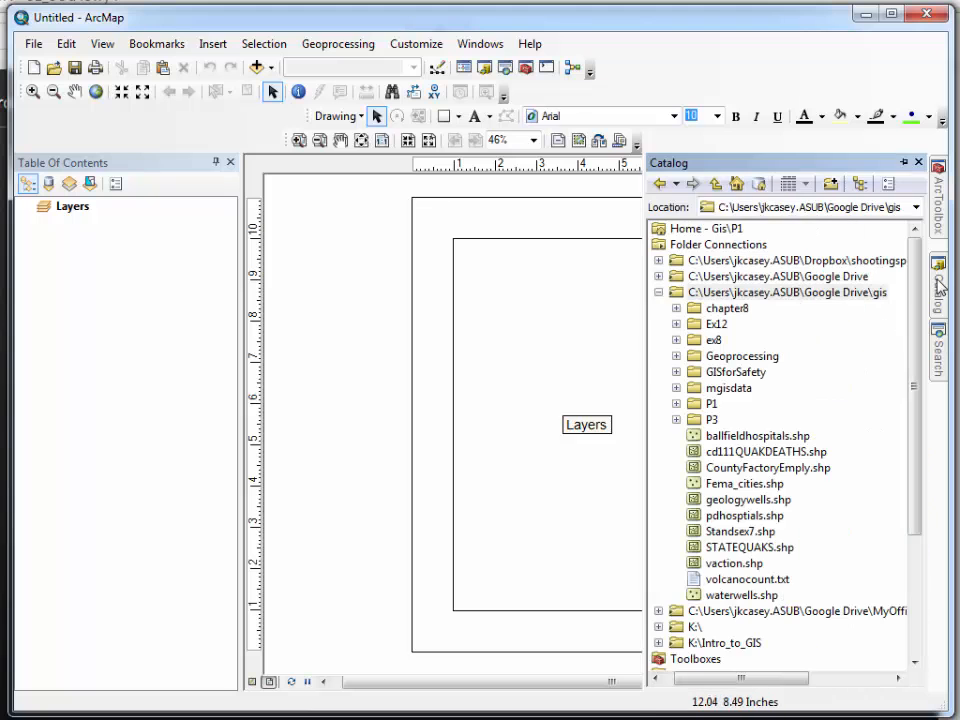
{"action": "left_click", "coordinate": [904, 163]}
{"action": "left_click", "coordinate": [677, 389]}
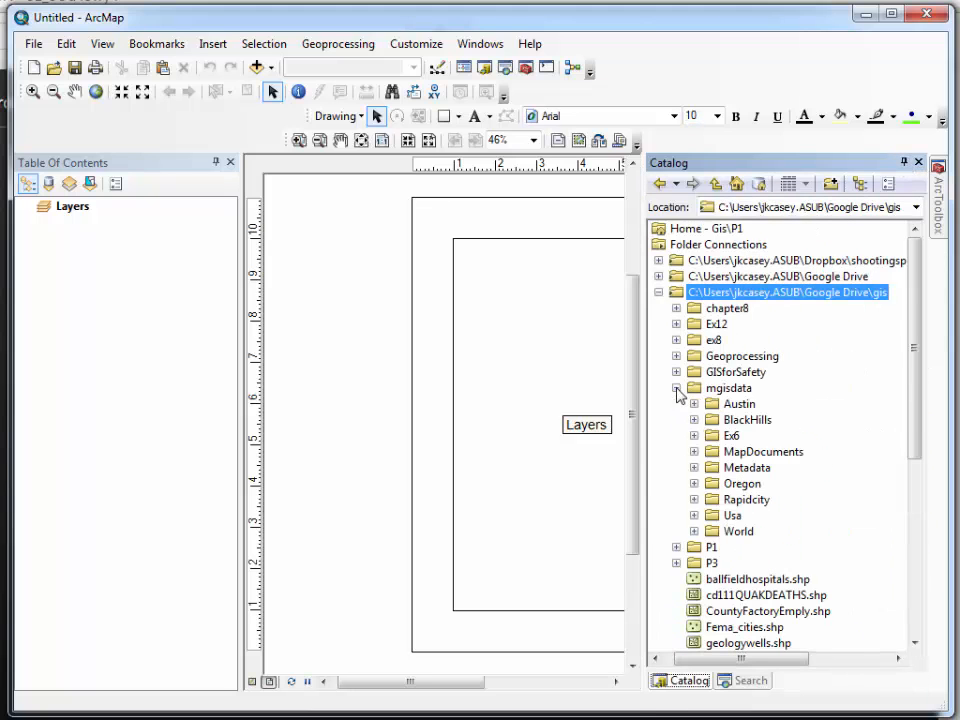
{"action": "left_click", "coordinate": [694, 420]}
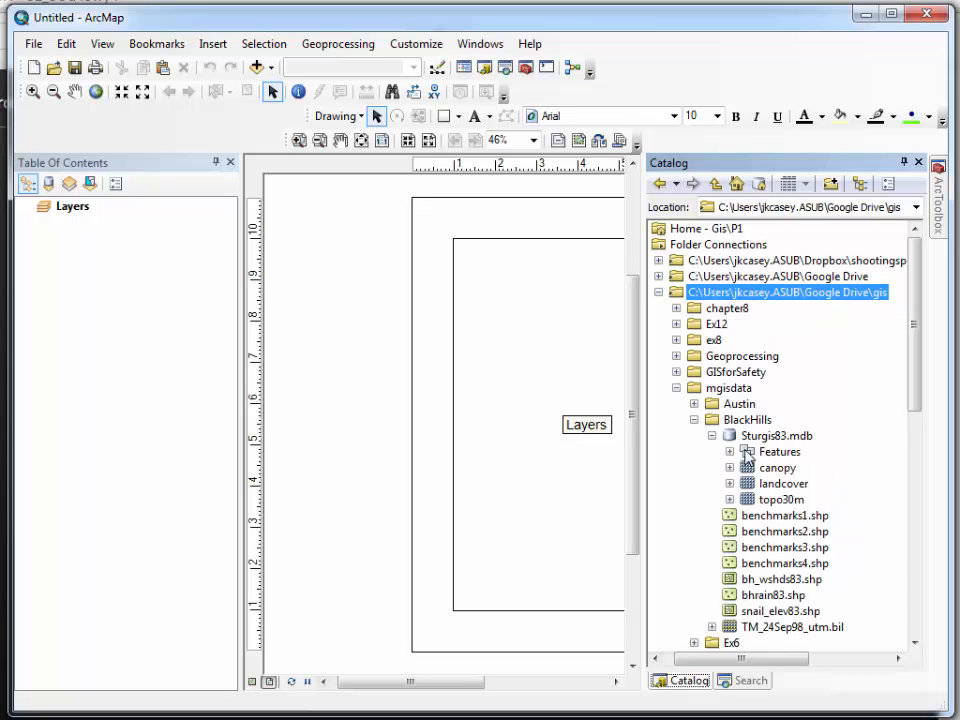
{"action": "left_click", "coordinate": [730, 452]}
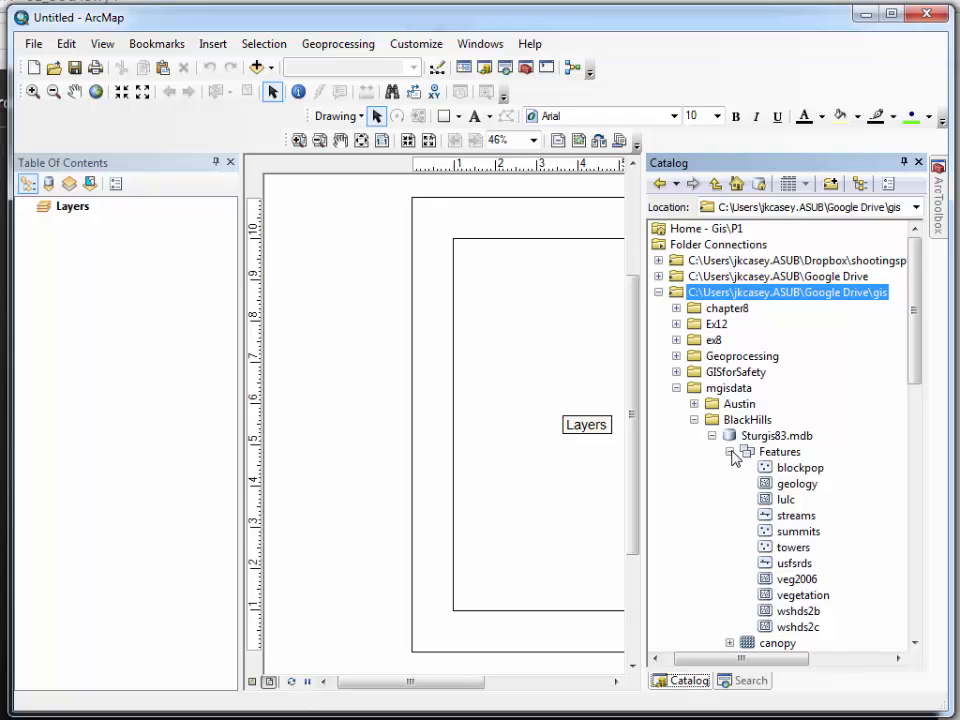
- Add the vegetation, usfsrds and streams feature classes from the Features dataset to the map
{"action": "left_click_drag", "start_coordinate": [800, 596], "coordinate": [110, 285]}
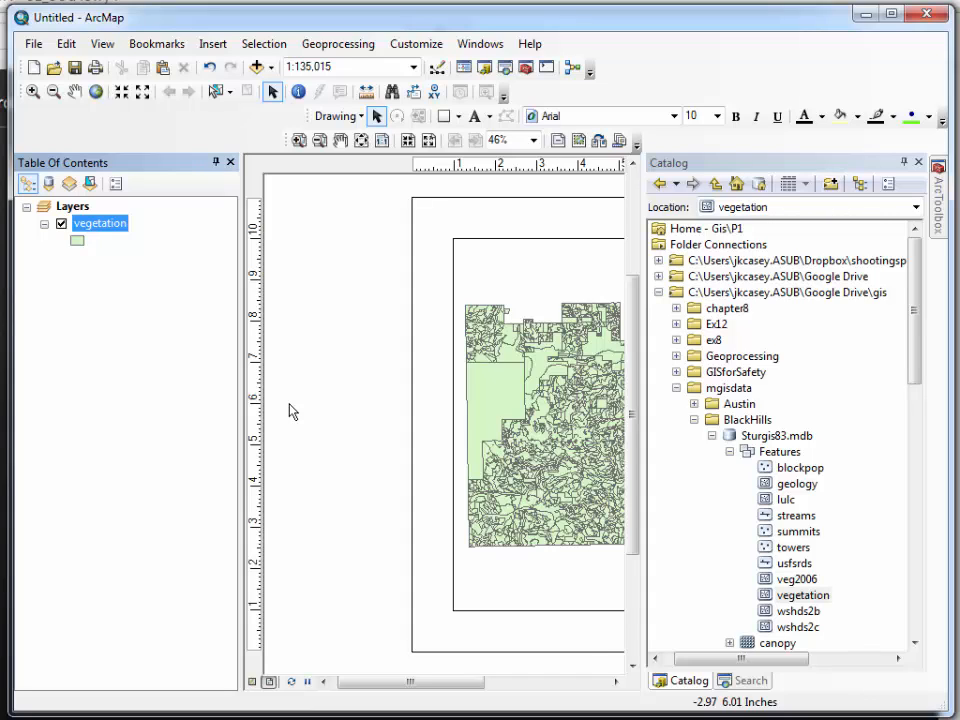
{"action": "left_click", "coordinate": [795, 564]}
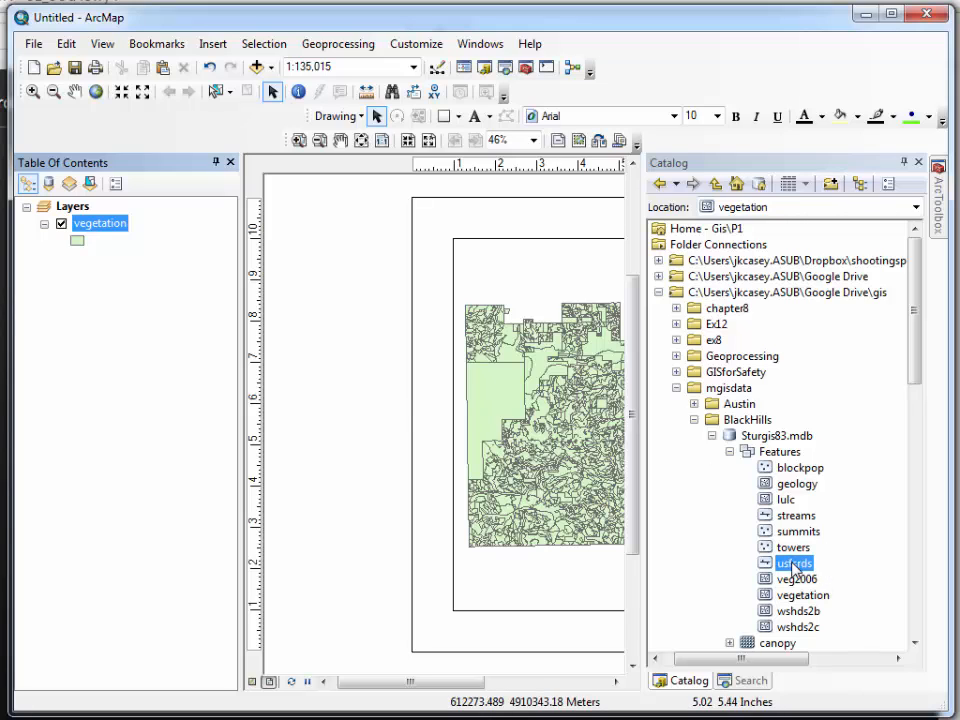
{"action": "left_click_drag", "start_coordinate": [792, 572], "coordinate": [188, 412]}
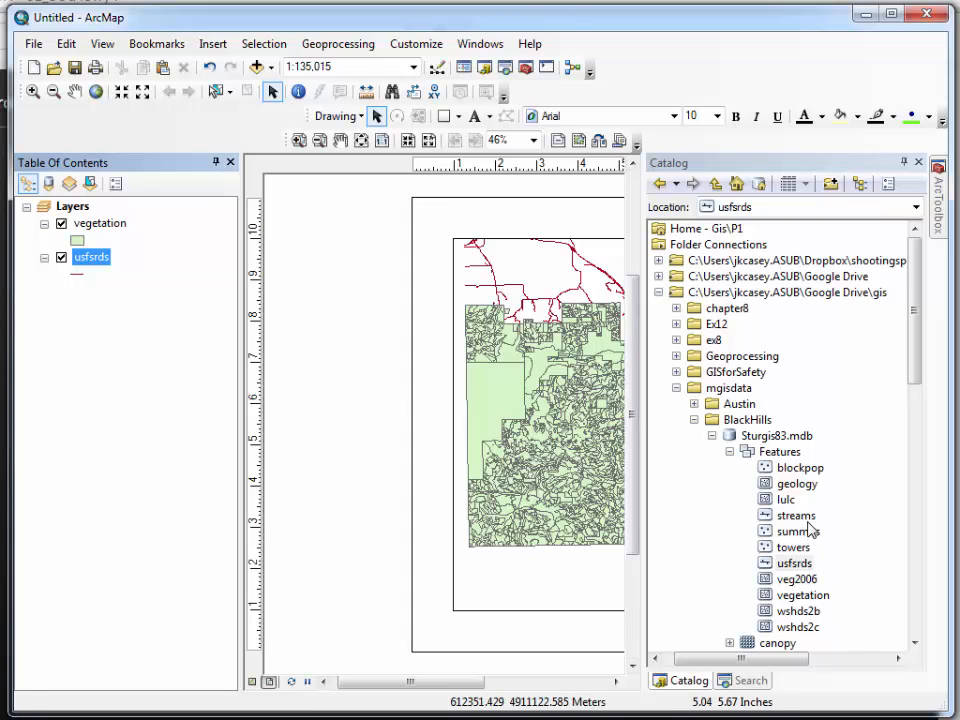
{"action": "left_click_drag", "start_coordinate": [796, 515], "coordinate": [152, 383]}
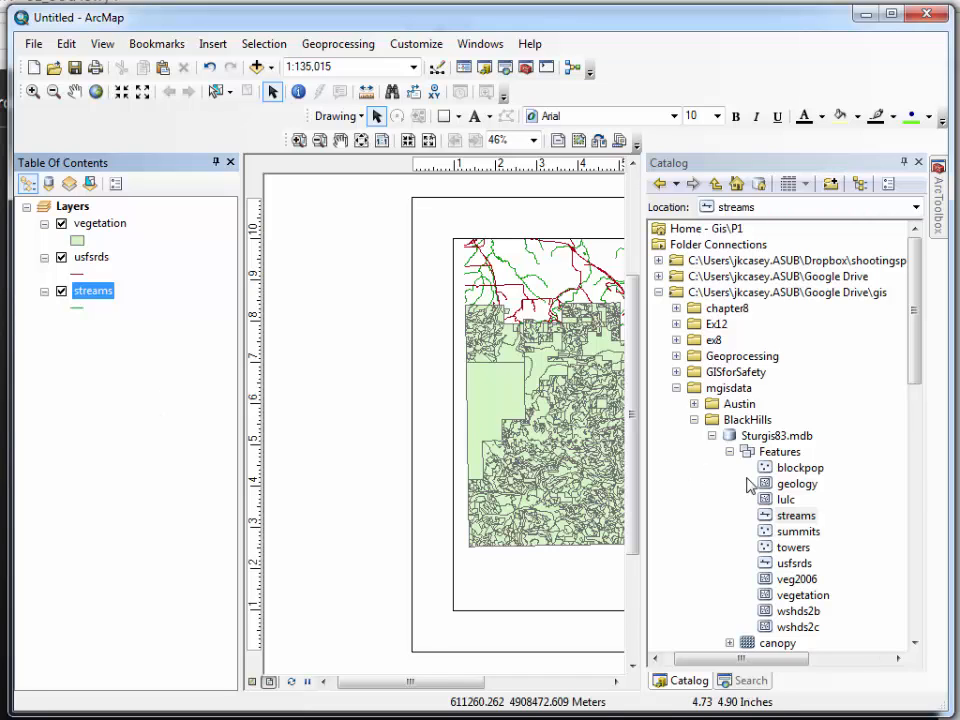
- Add the landcover and topo30m rasters from Sturgis83.mdb at the end of the layer list
{"action": "left_click", "coordinate": [914, 643]}
{"action": "left_click", "coordinate": [914, 643]}
{"action": "left_click", "coordinate": [914, 643]}
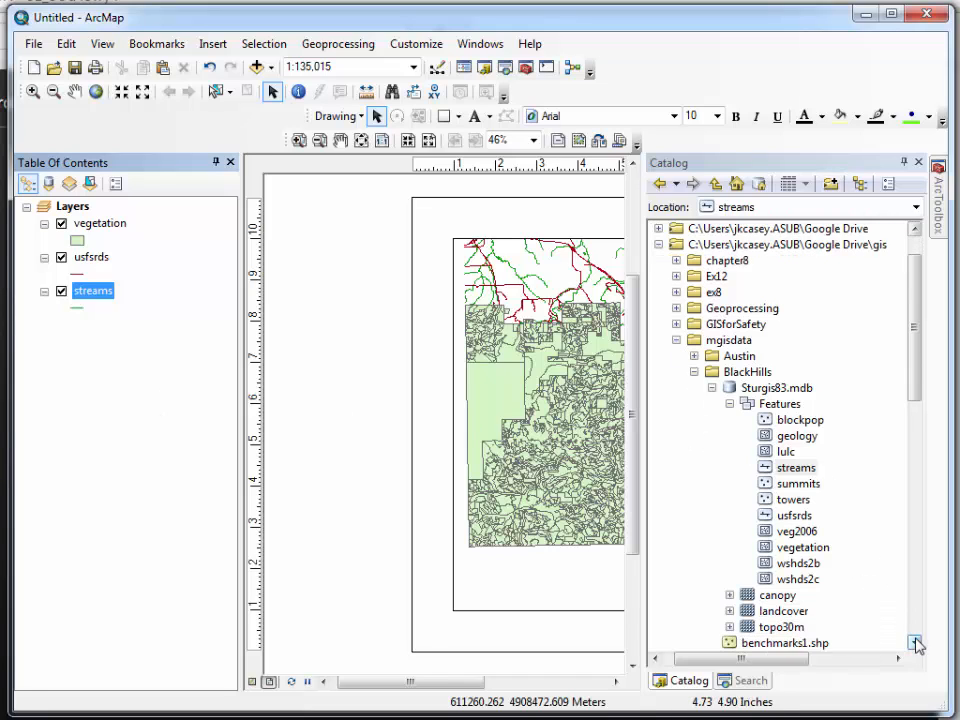
{"action": "left_click_drag", "start_coordinate": [795, 612], "coordinate": [229, 476]}
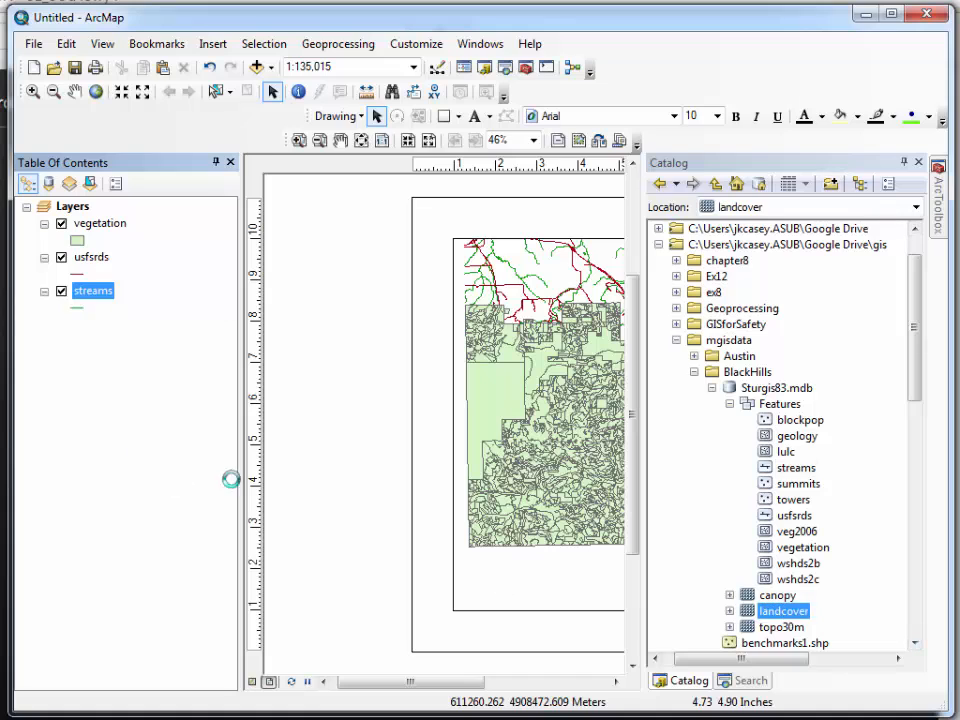
{"action": "left_click", "coordinate": [783, 628]}
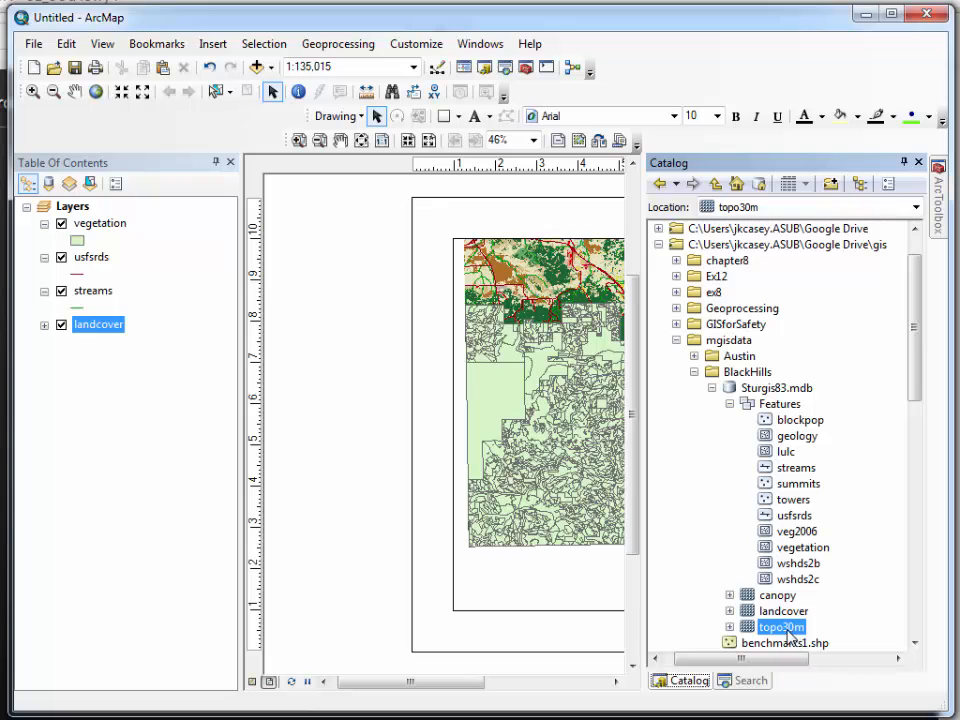
{"action": "left_click_drag", "start_coordinate": [789, 630], "coordinate": [225, 568]}
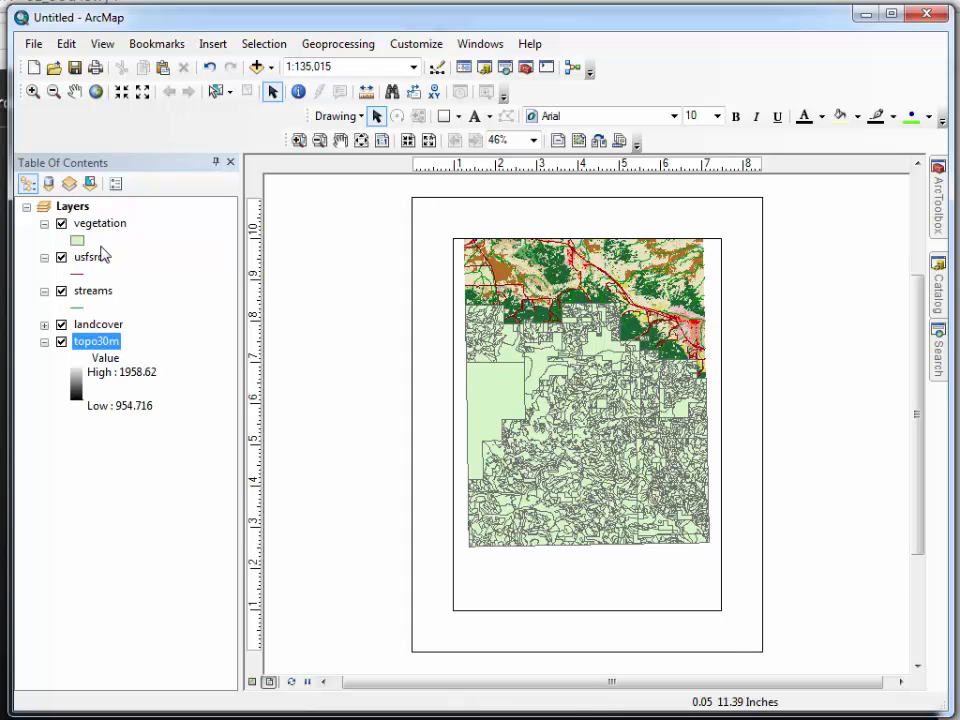
- Reorder the layers so that usfsrds and streams lie above vegetation
{"action": "left_click_drag", "start_coordinate": [88, 260], "coordinate": [90, 214]}
{"action": "left_click_drag", "start_coordinate": [98, 300], "coordinate": [96, 252]}
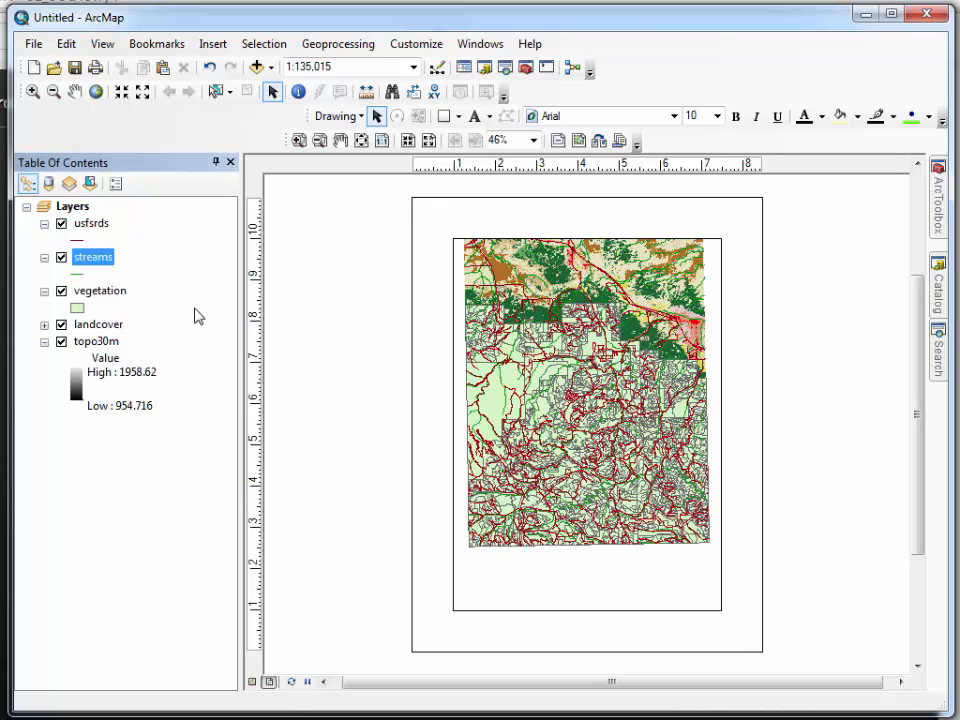
{"action": "left_click", "coordinate": [44, 325]}
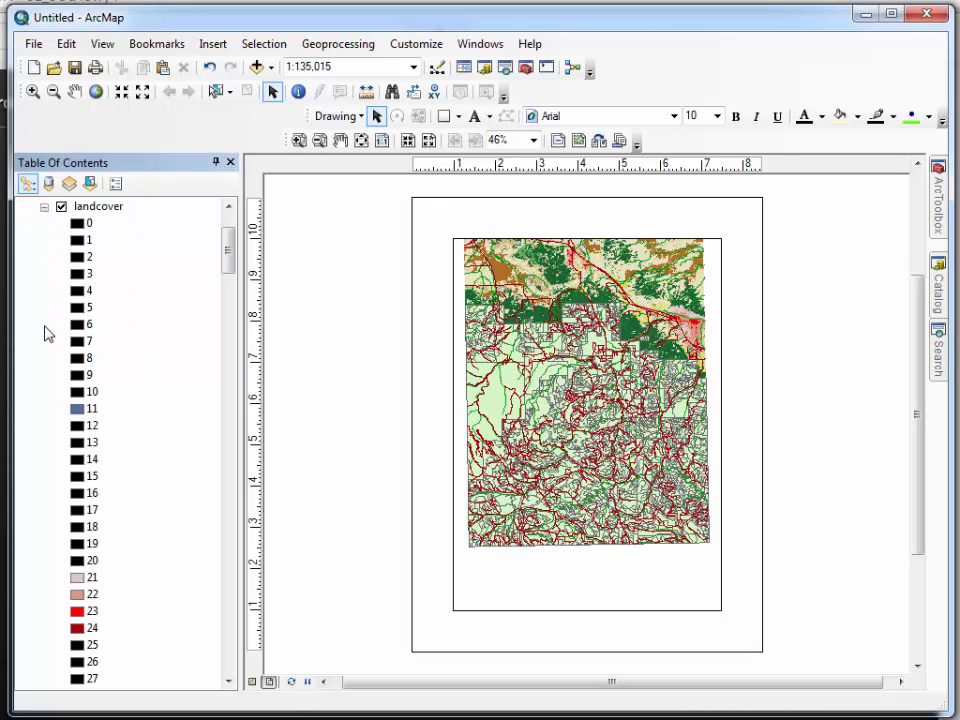
{"action": "left_click", "coordinate": [45, 207]}
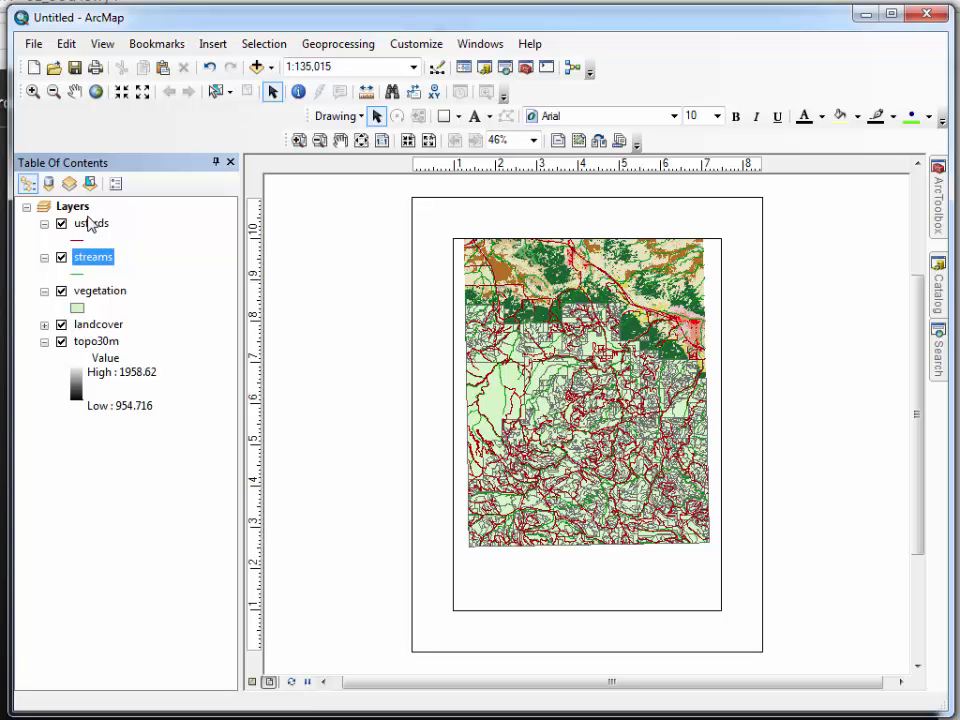
{"action": "left_click", "coordinate": [100, 292]}
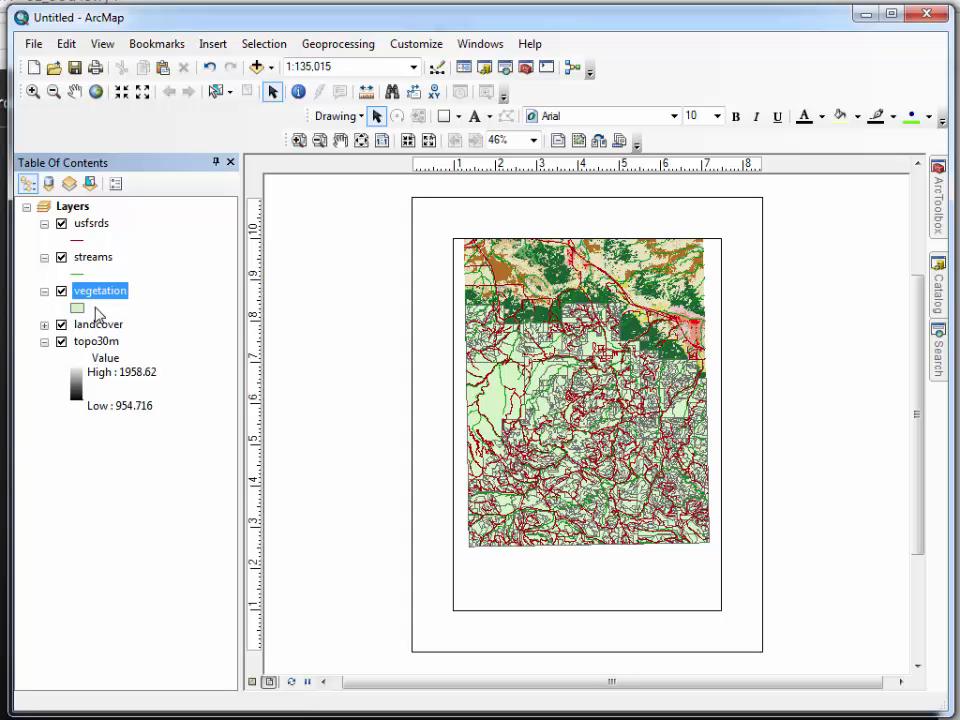
{"action": "left_click", "coordinate": [94, 343]}
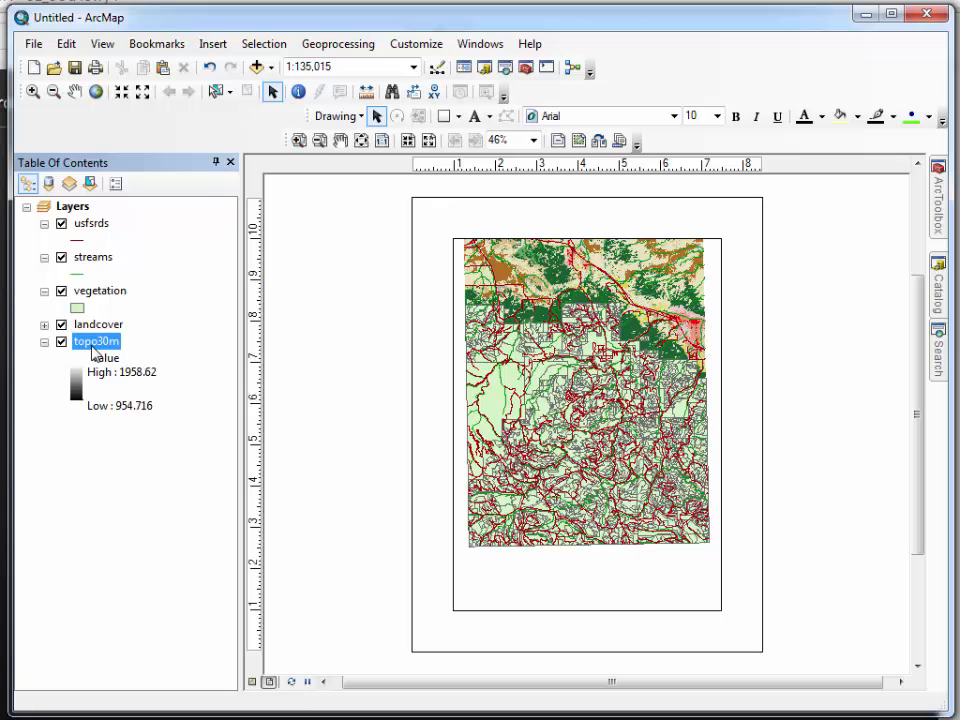
- Pan the map inside the layout's data frame so the full extent of the layers fits within it
{"action": "left_click", "coordinate": [75, 91]}
{"action": "left_click_drag", "start_coordinate": [515, 358], "coordinate": [550, 374]}
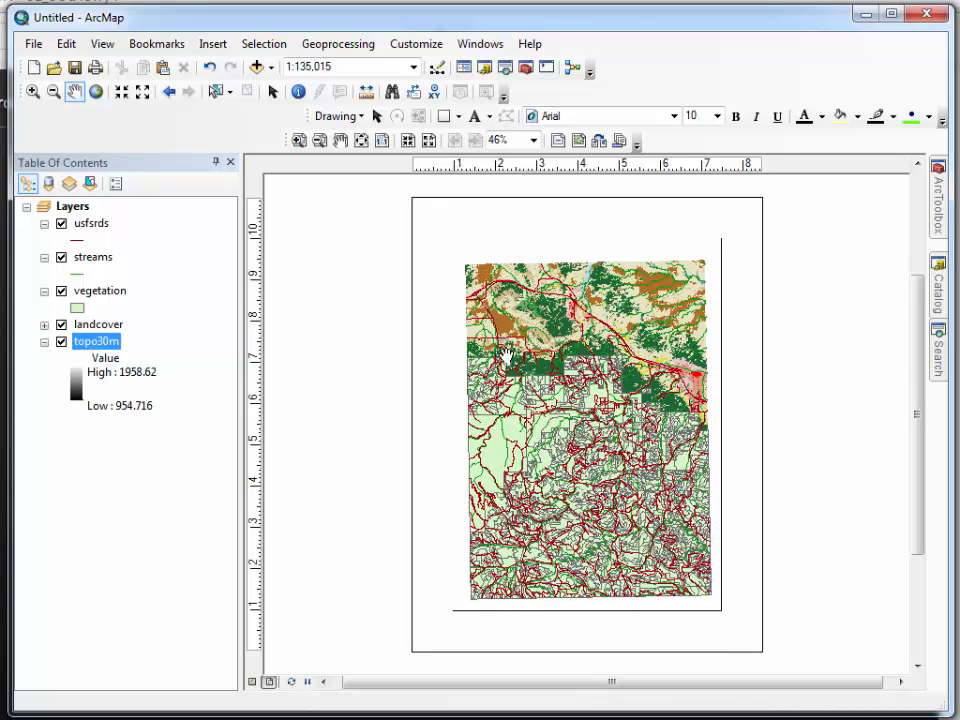
{"action": "left_click", "coordinate": [273, 91]}
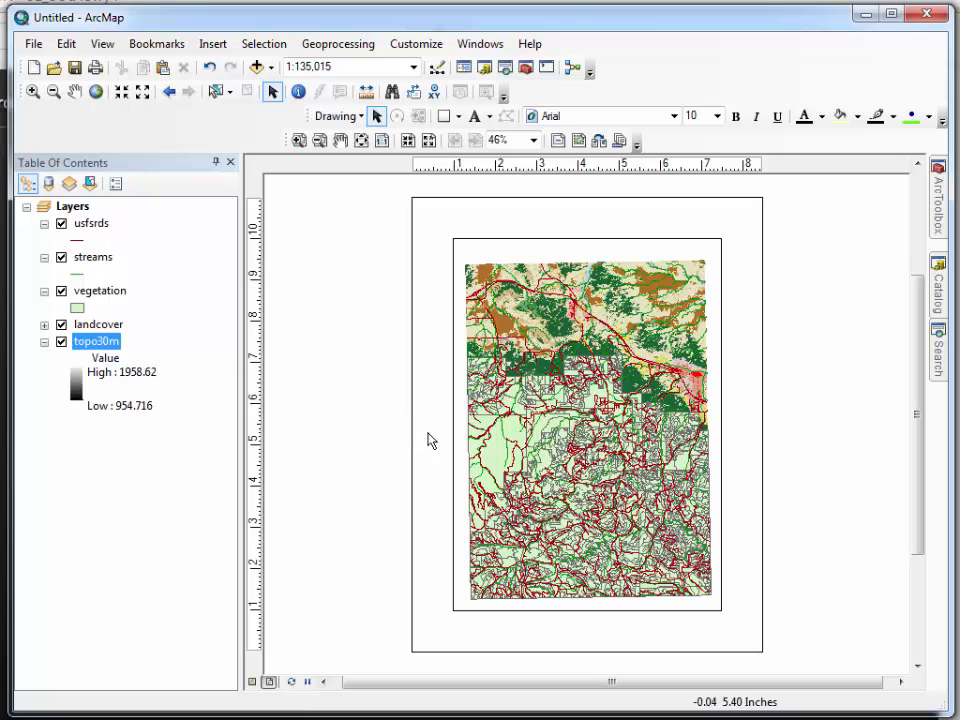
- Set the Raster Analysis cell size in the geoprocessing environments to Same as layer topo30m
{"action": "left_click", "coordinate": [333, 47]}
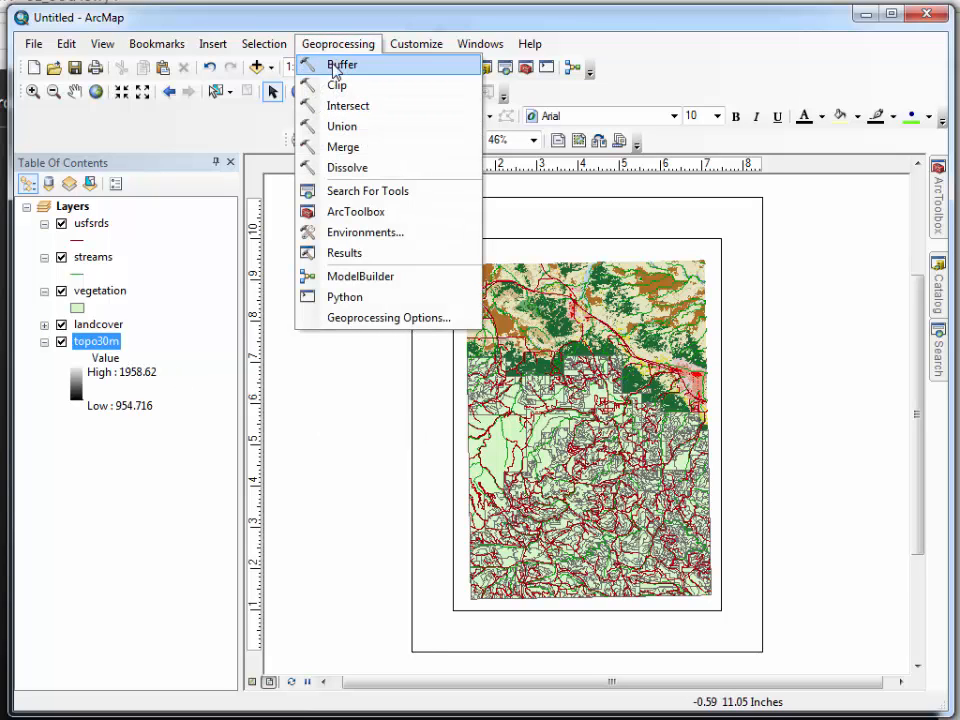
{"action": "left_click", "coordinate": [385, 235]}
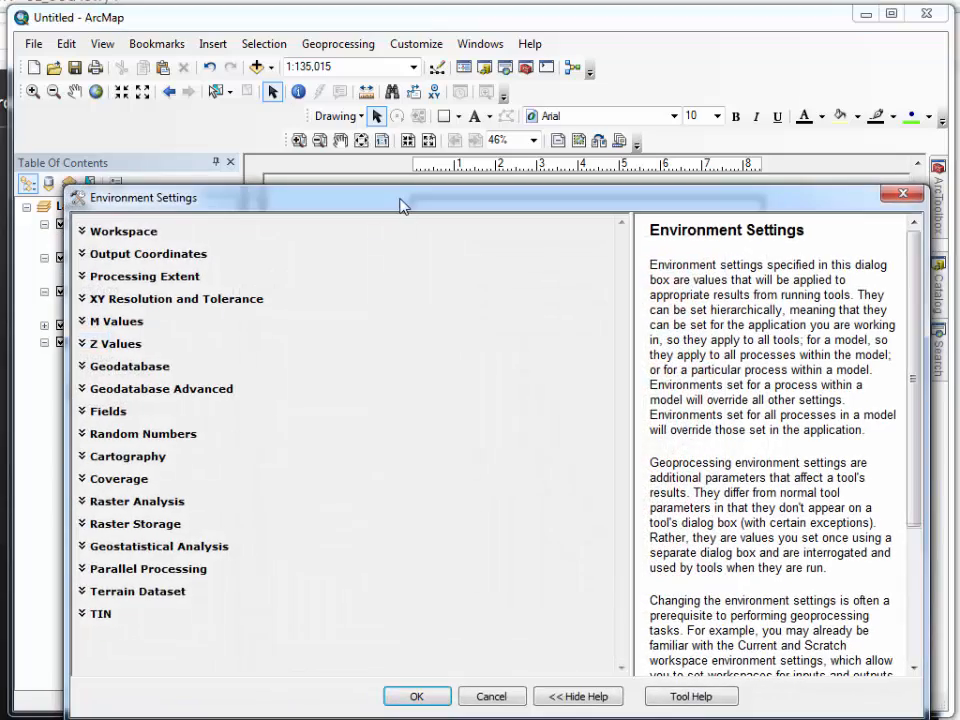
{"action": "left_click_drag", "start_coordinate": [400, 205], "coordinate": [408, 107]}
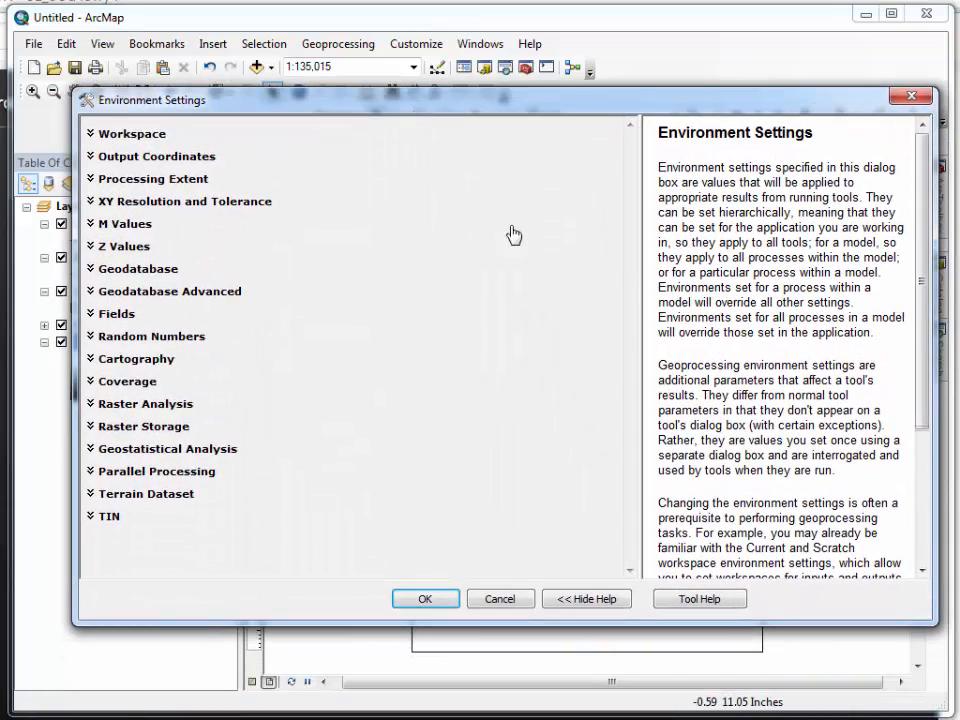
{"action": "left_click", "coordinate": [91, 404]}
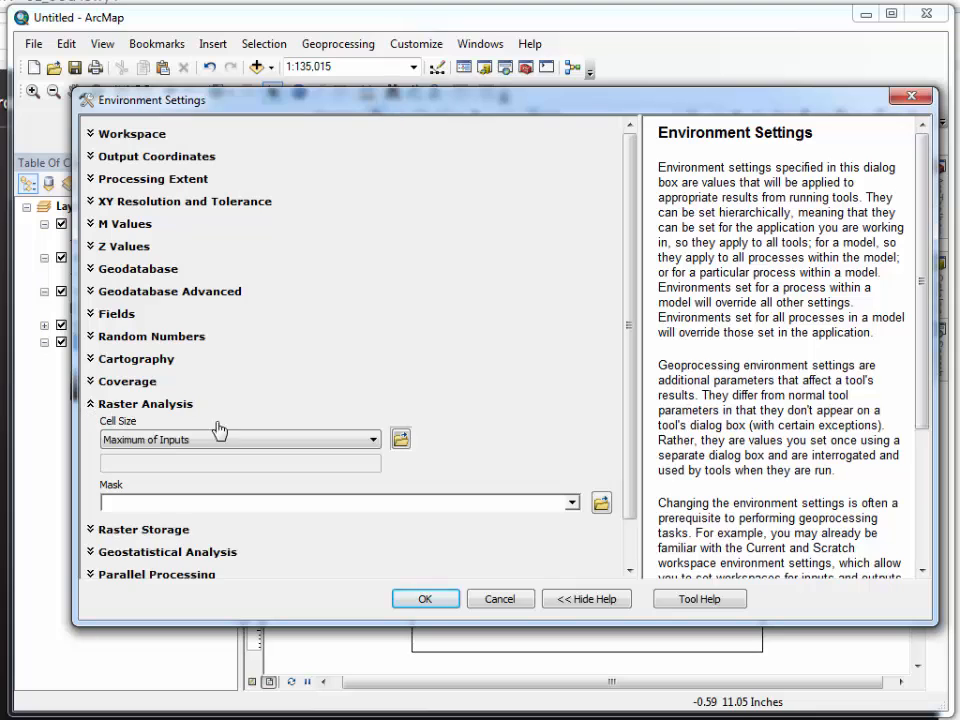
{"action": "left_click", "coordinate": [340, 441]}
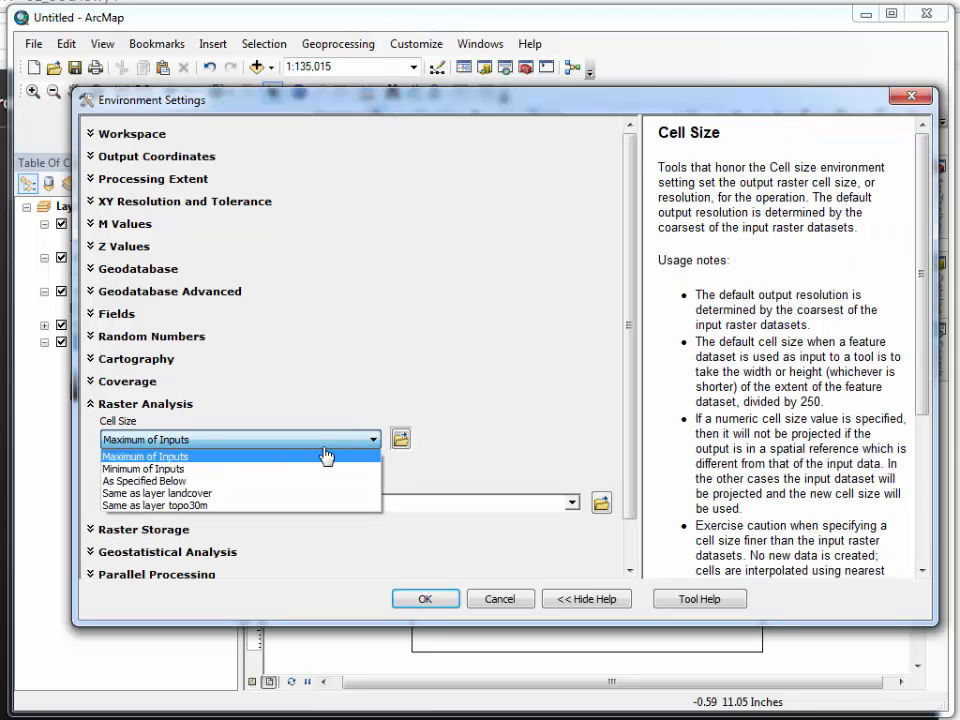
{"action": "left_click", "coordinate": [266, 505]}
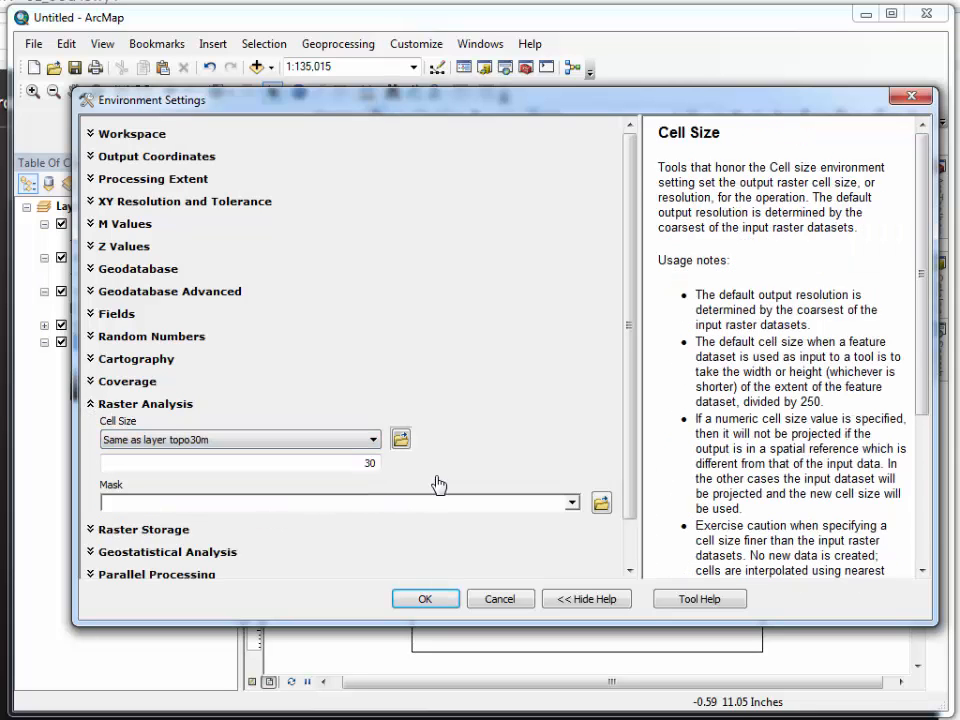
- Set the processing extent to Same as layer topo30m and apply the environment settings
{"action": "left_click", "coordinate": [330, 502]}
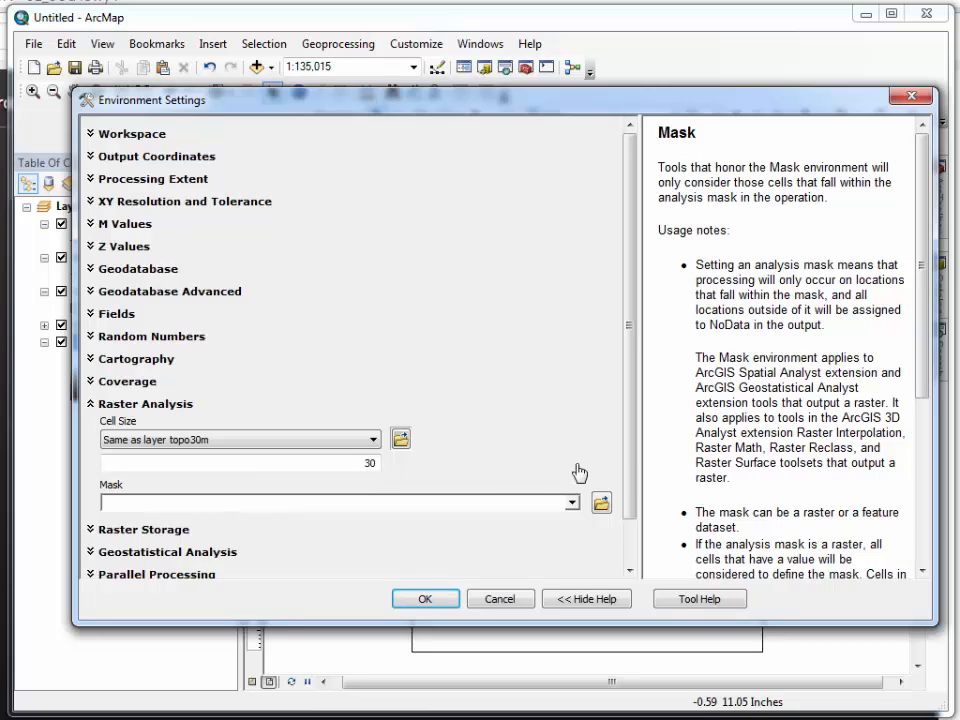
{"action": "left_click_drag", "start_coordinate": [628, 452], "coordinate": [632, 506]}
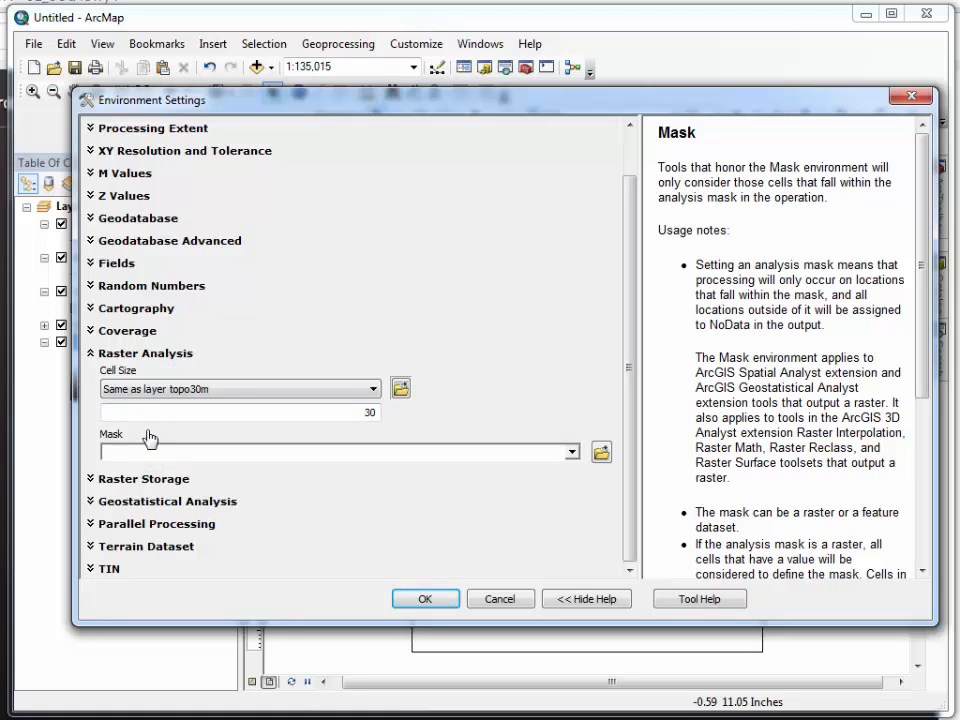
{"action": "left_click", "coordinate": [215, 331]}
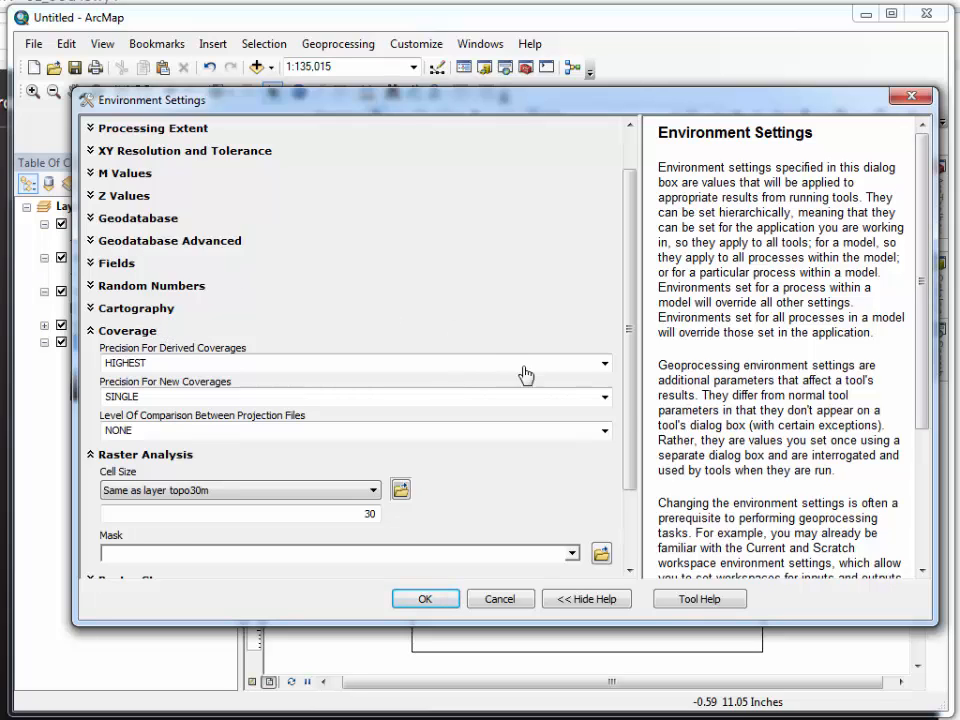
{"action": "scroll", "coordinate": [621, 401], "scroll_direction": "up", "scroll_amount": 2}
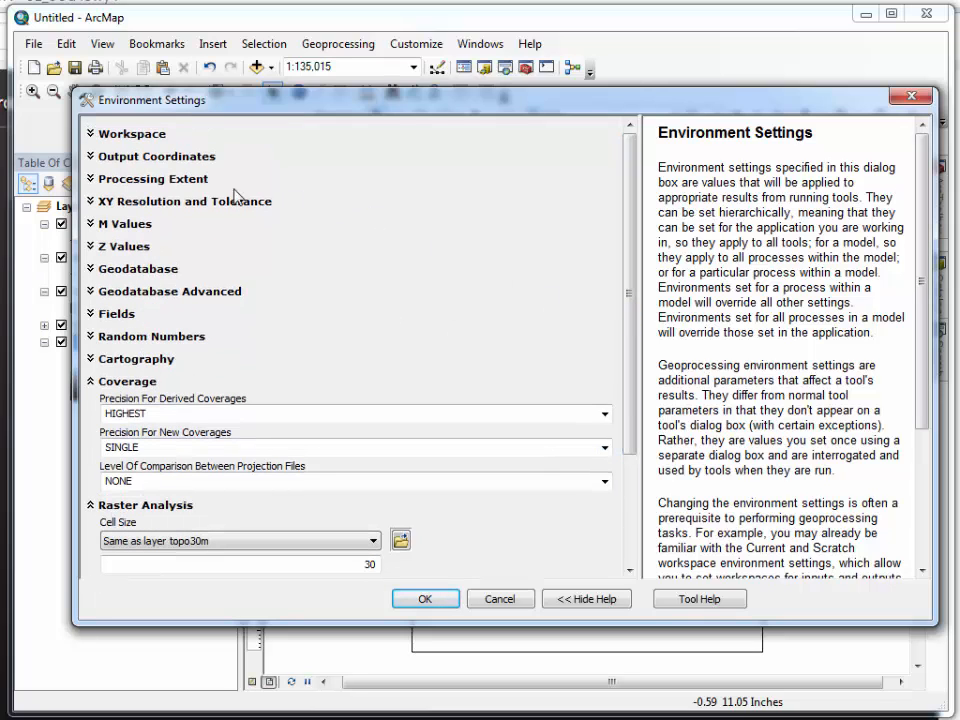
{"action": "left_click", "coordinate": [172, 180]}
{"action": "left_click", "coordinate": [197, 222]}
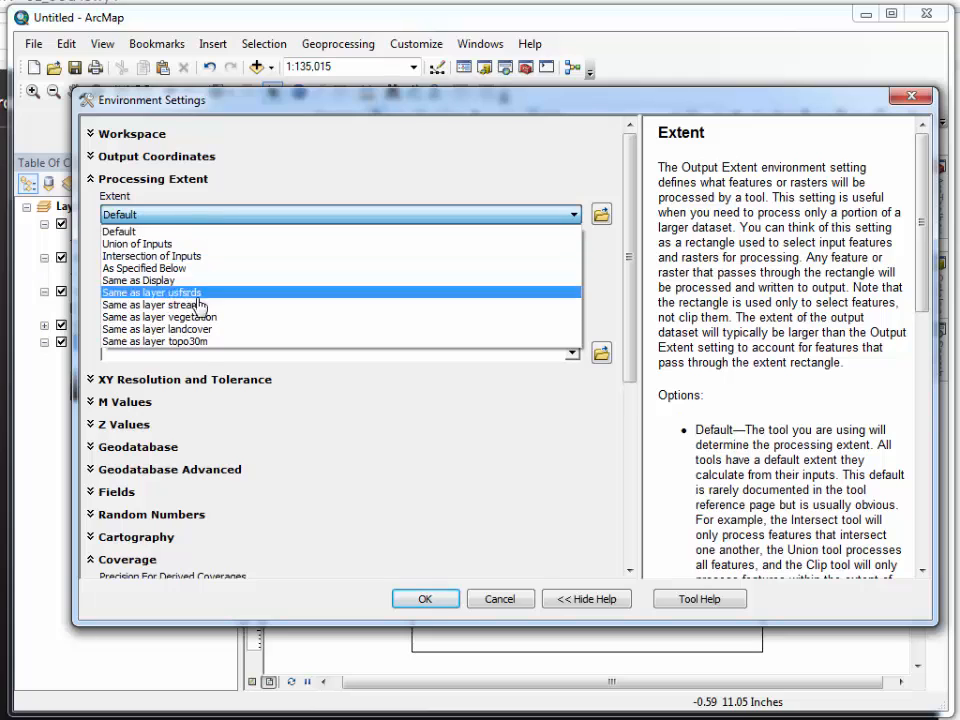
{"action": "left_click", "coordinate": [204, 342]}
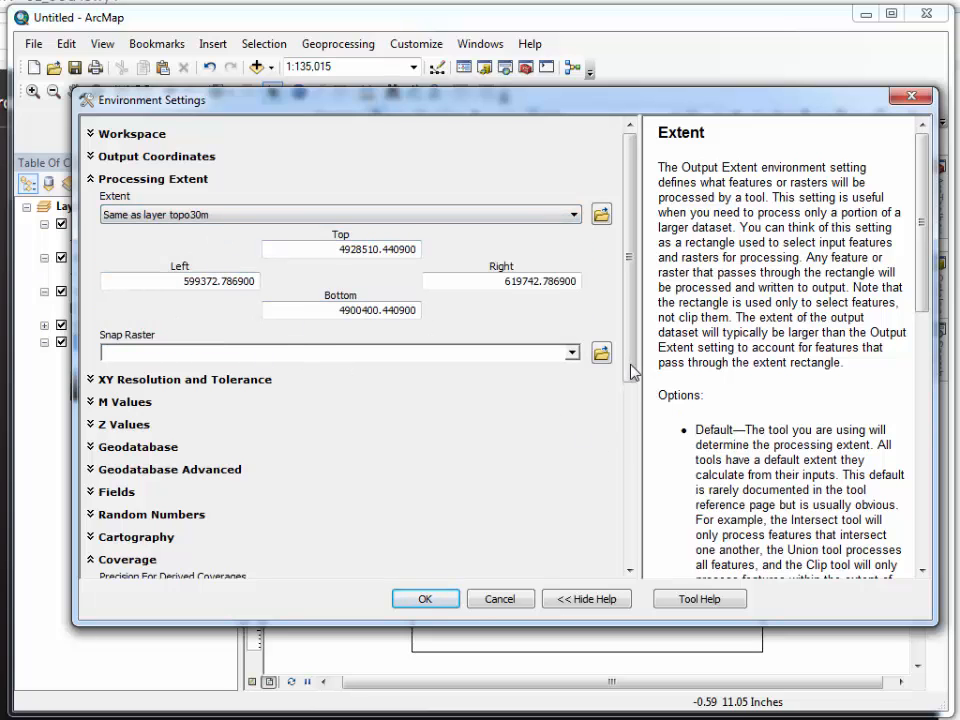
{"action": "left_click_drag", "start_coordinate": [631, 369], "coordinate": [634, 596]}
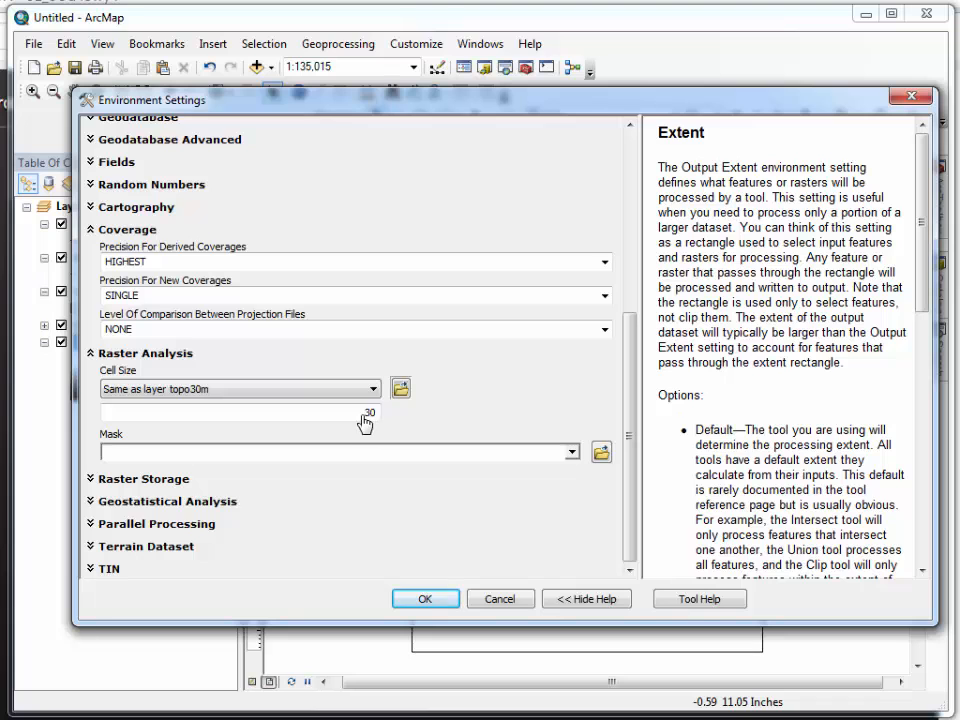
{"action": "left_click", "coordinate": [432, 600]}
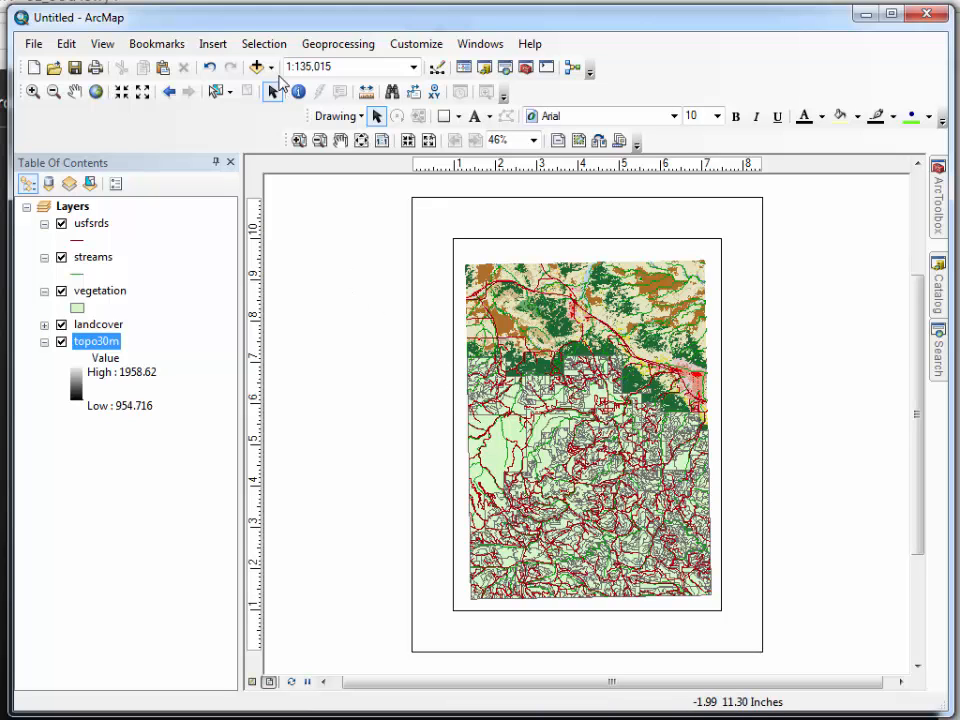
- Select the features of the vegetation layer by attributes with the expression [OWNER] = 'PVT'
{"action": "left_click", "coordinate": [272, 45]}
{"action": "left_click", "coordinate": [287, 70]}
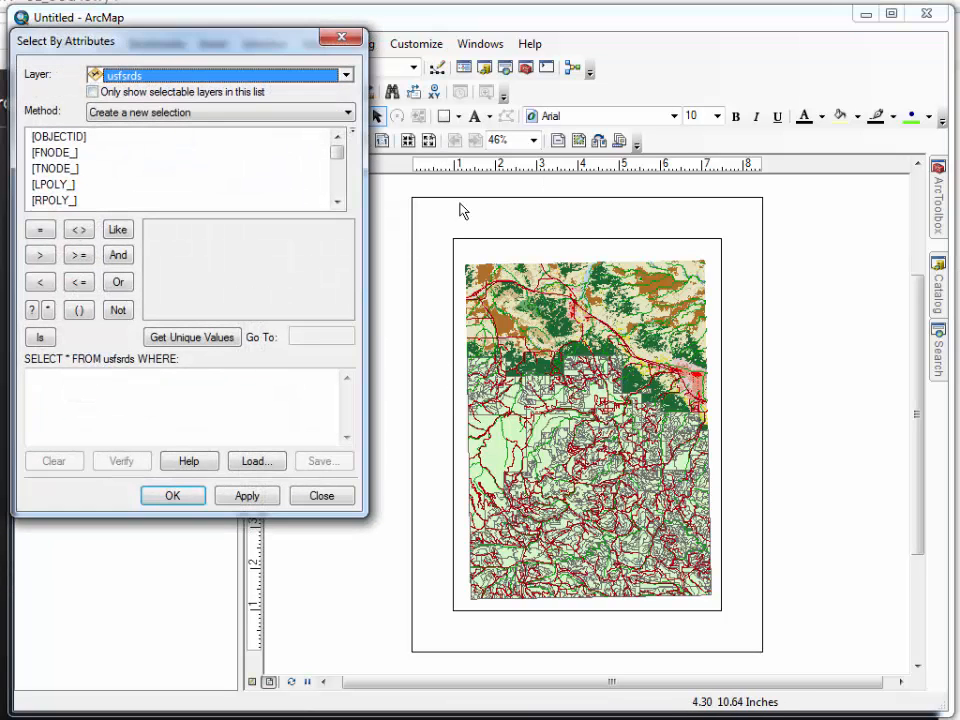
{"action": "left_click_drag", "start_coordinate": [193, 45], "coordinate": [416, 103]}
{"action": "left_click", "coordinate": [450, 135]}
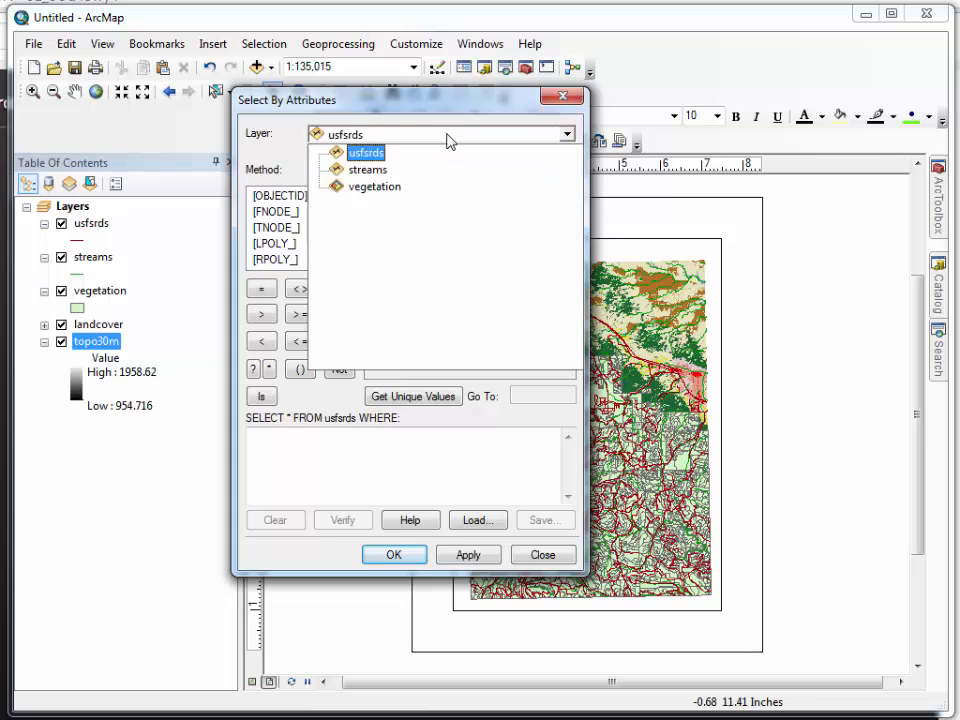
{"action": "left_click", "coordinate": [375, 187]}
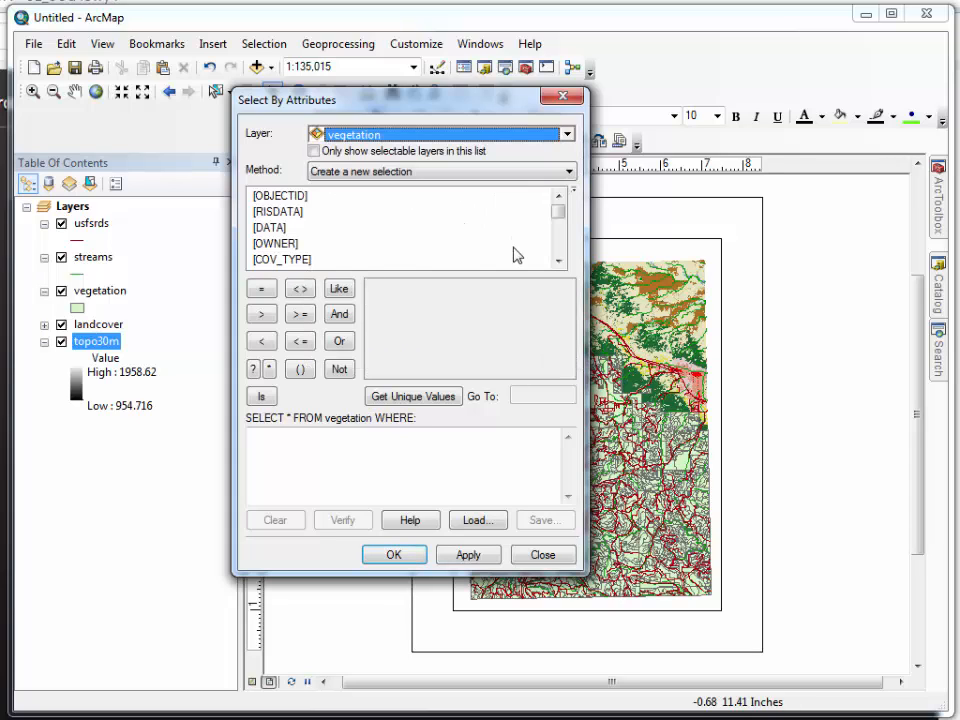
{"action": "double_click", "coordinate": [287, 250]}
{"action": "left_click", "coordinate": [261, 288]}
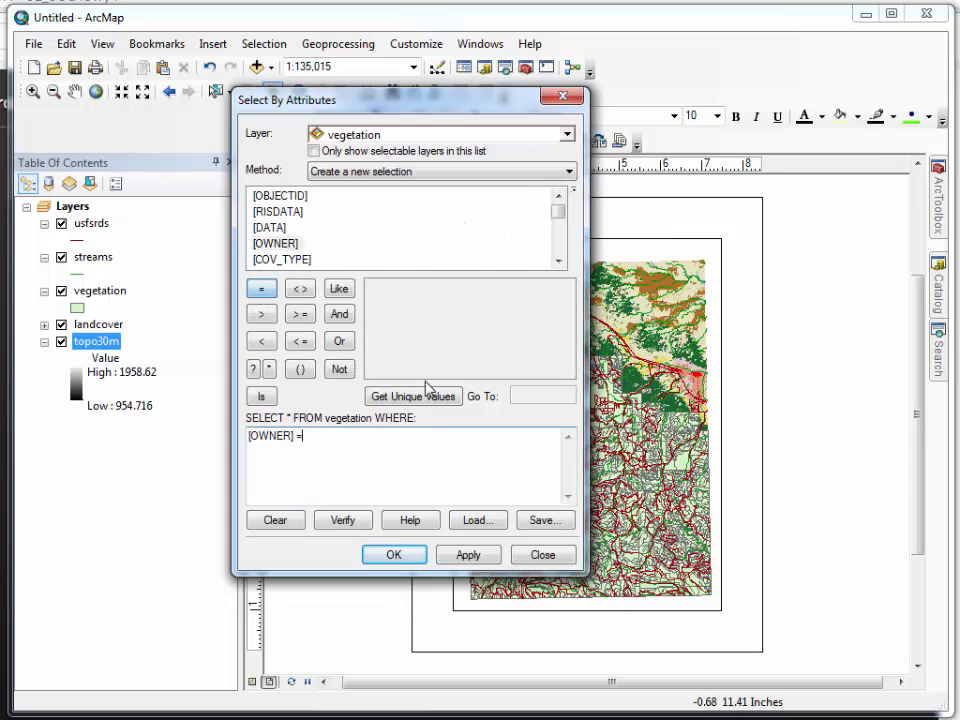
{"action": "left_click", "coordinate": [418, 398]}
{"action": "double_click", "coordinate": [383, 303]}
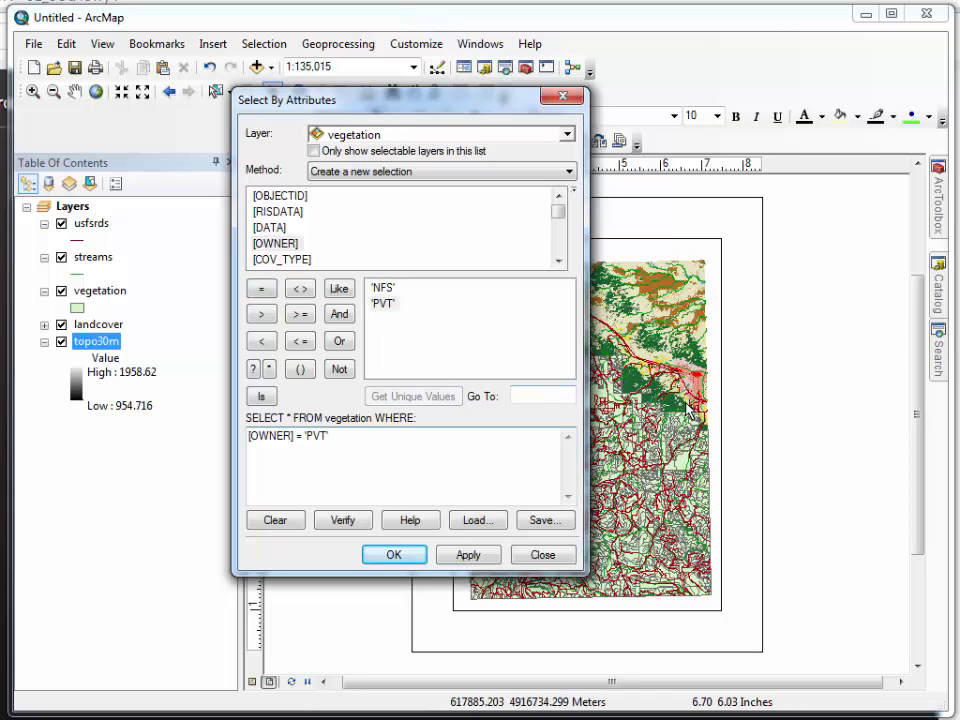
{"action": "left_click", "coordinate": [394, 555]}
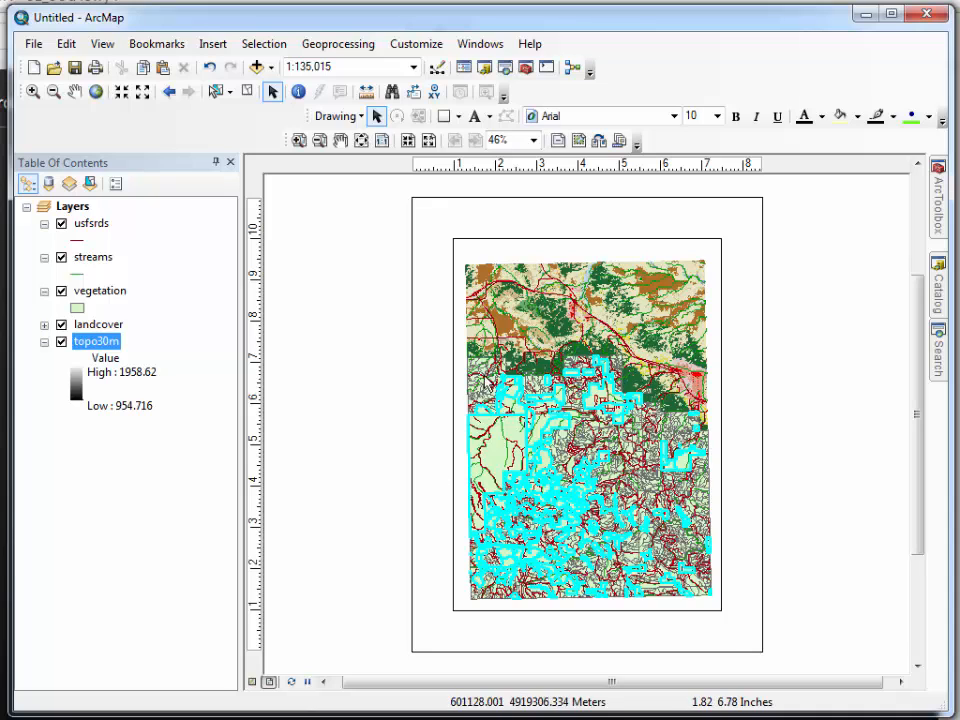
- Keep ArcToolbox permanently open beside the map and shift the layout page so the whole data frame fits in view
{"action": "left_click", "coordinate": [938, 210]}
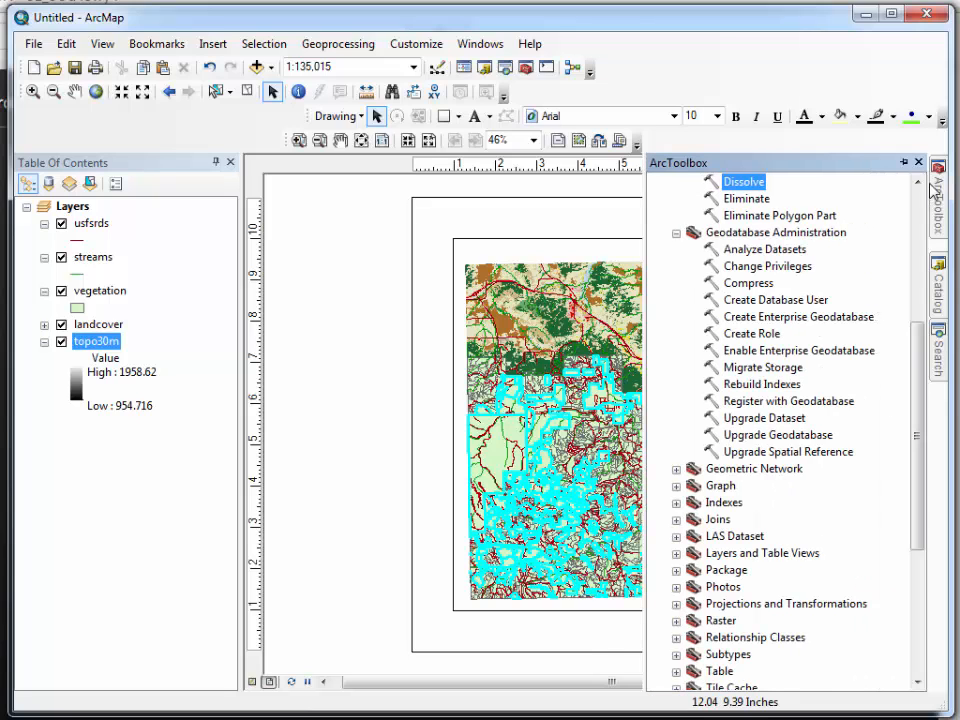
{"action": "left_click", "coordinate": [904, 163]}
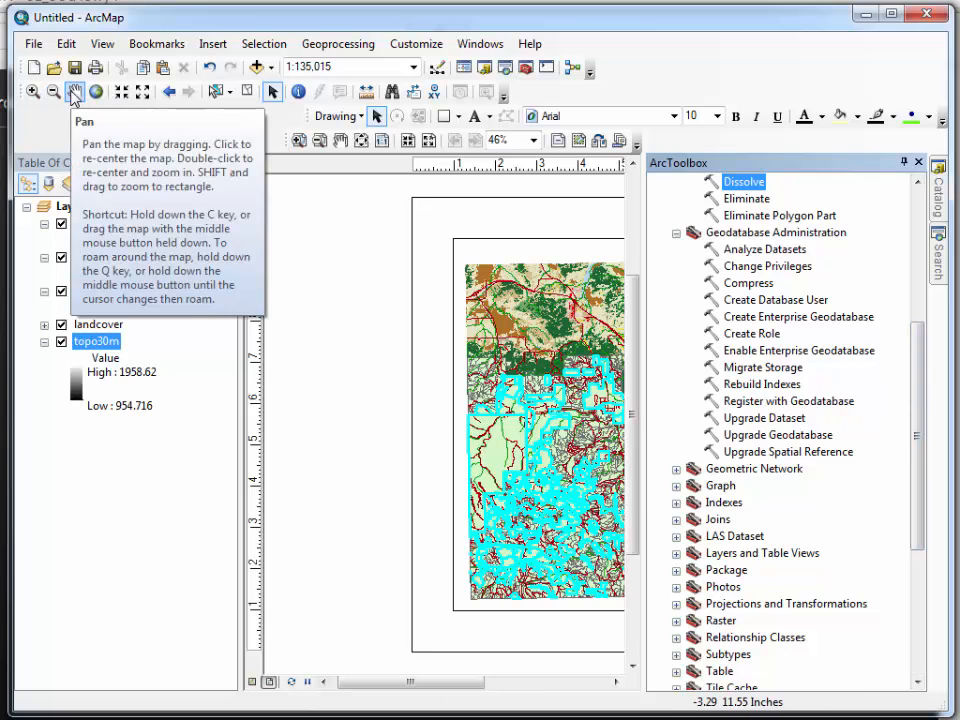
{"action": "left_click", "coordinate": [341, 140]}
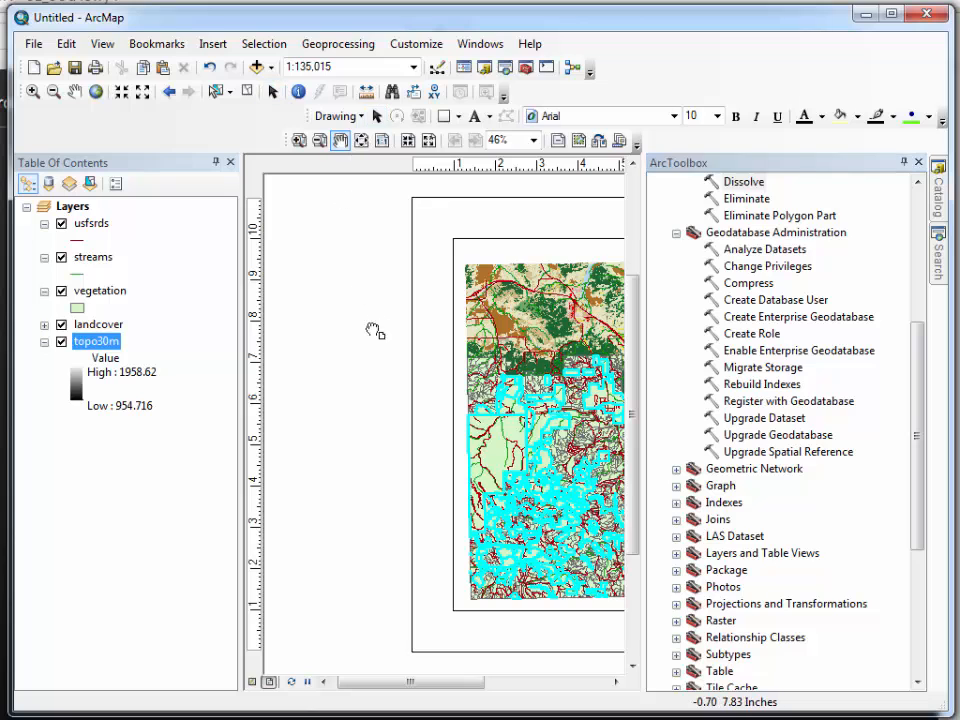
{"action": "left_click_drag", "start_coordinate": [373, 330], "coordinate": [248, 333]}
{"action": "left_click", "coordinate": [272, 91]}
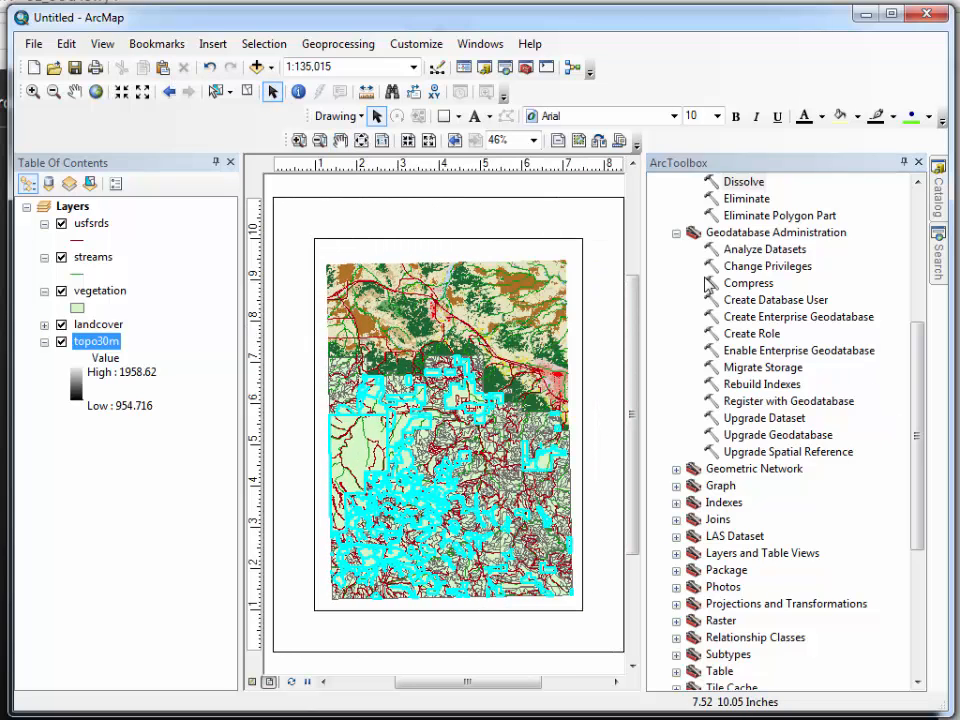
- Collapse the Data Management tools and open the Feature to Raster tool from the To Raster conversion tools
{"action": "left_click", "coordinate": [676, 232]}
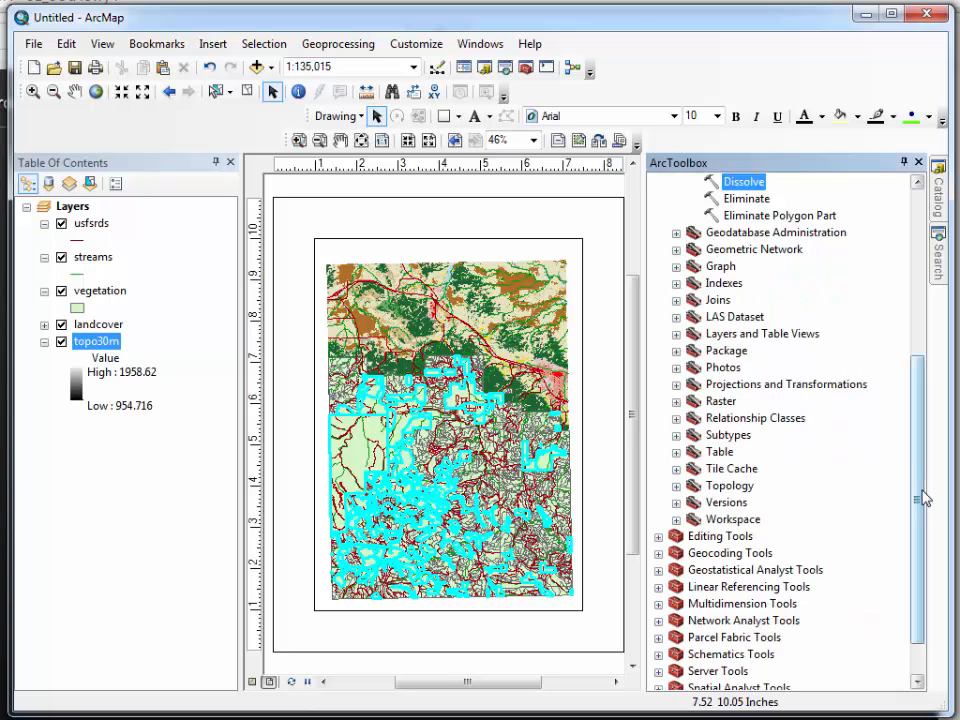
{"action": "left_click_drag", "start_coordinate": [923, 497], "coordinate": [909, 339]}
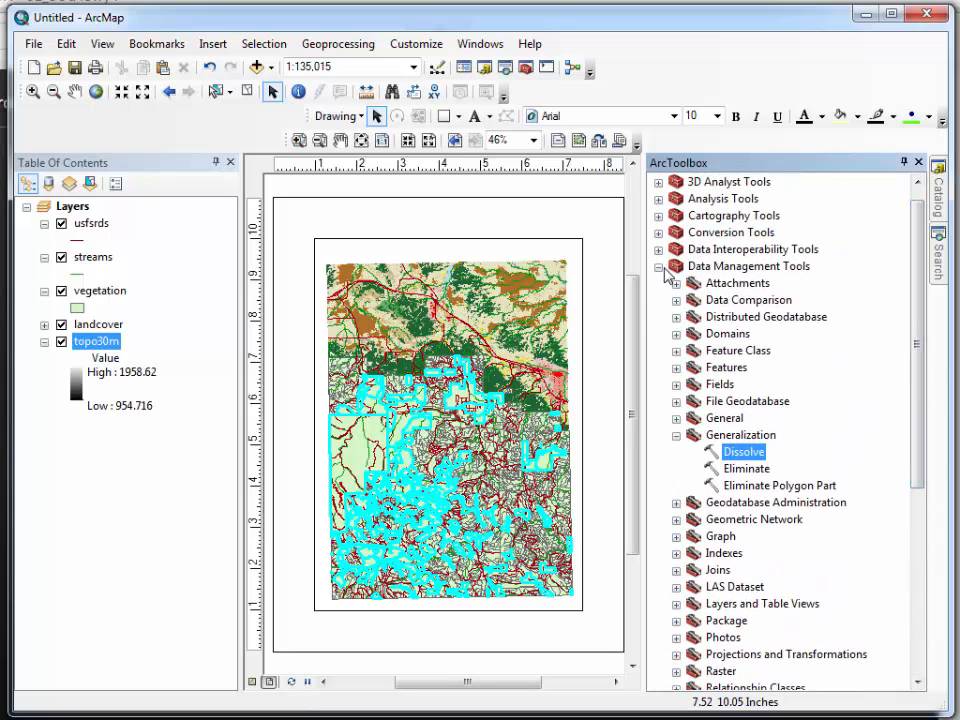
{"action": "left_click", "coordinate": [659, 267]}
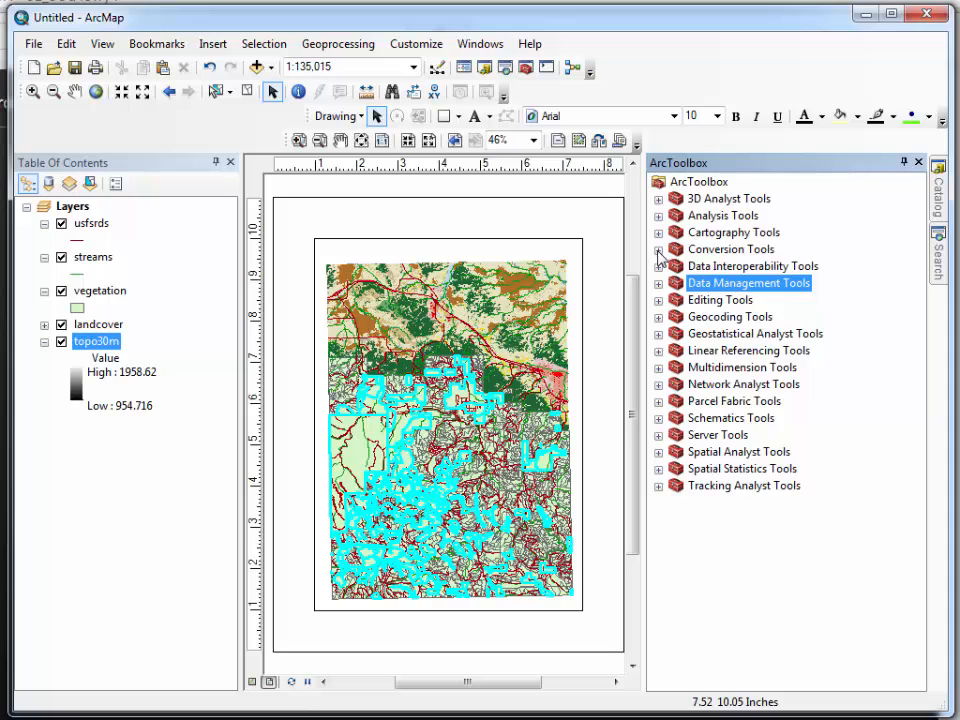
{"action": "left_click", "coordinate": [658, 250]}
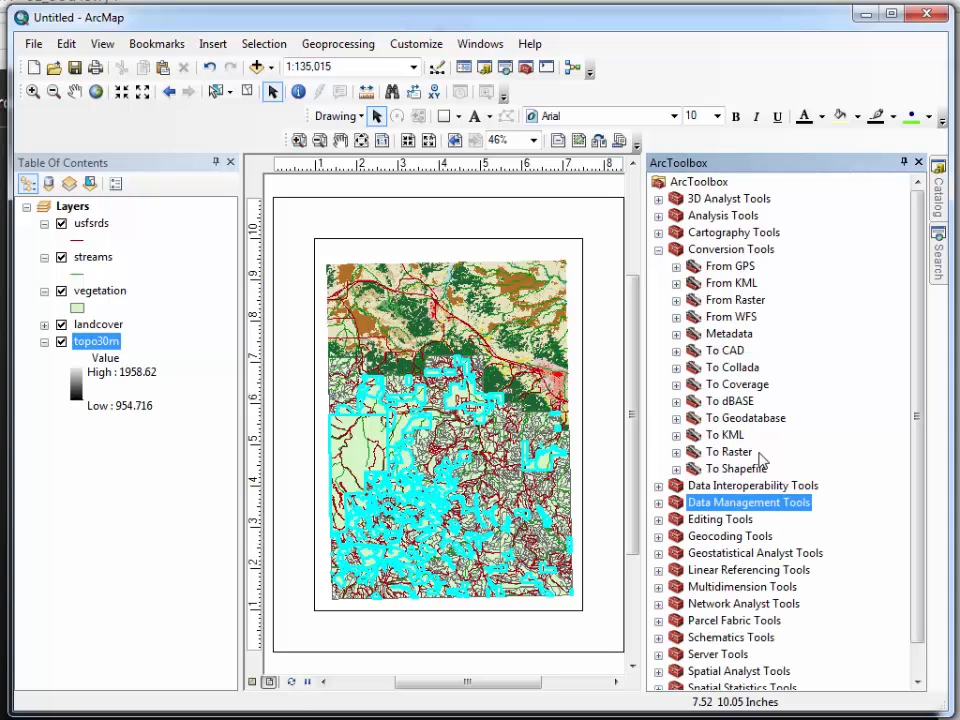
{"action": "left_click", "coordinate": [676, 452]}
{"action": "left_click", "coordinate": [728, 452]}
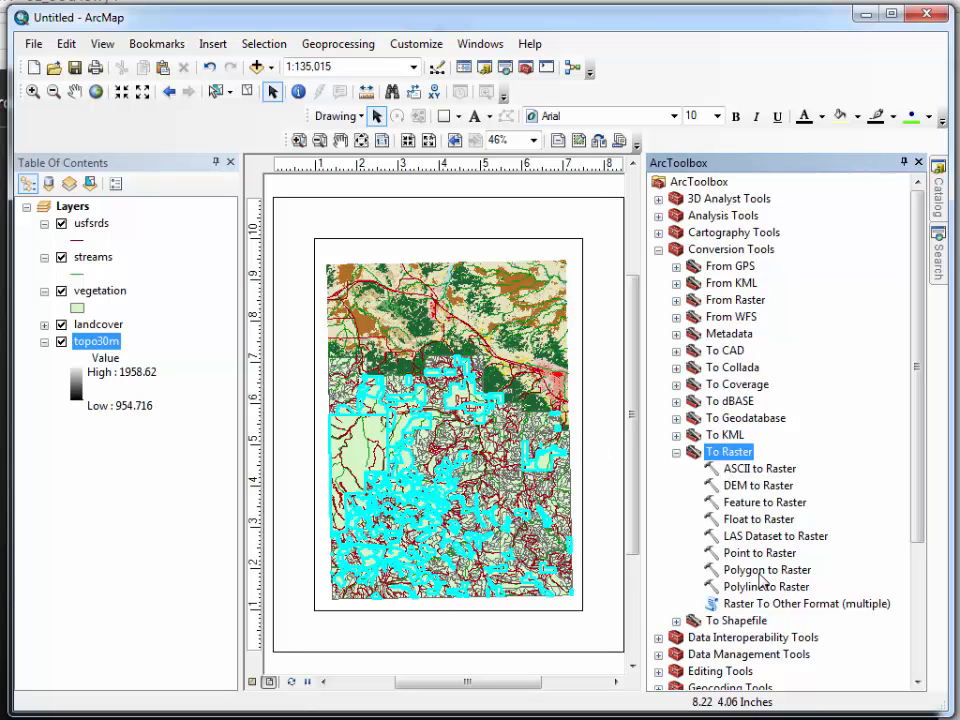
{"action": "double_click", "coordinate": [758, 503]}
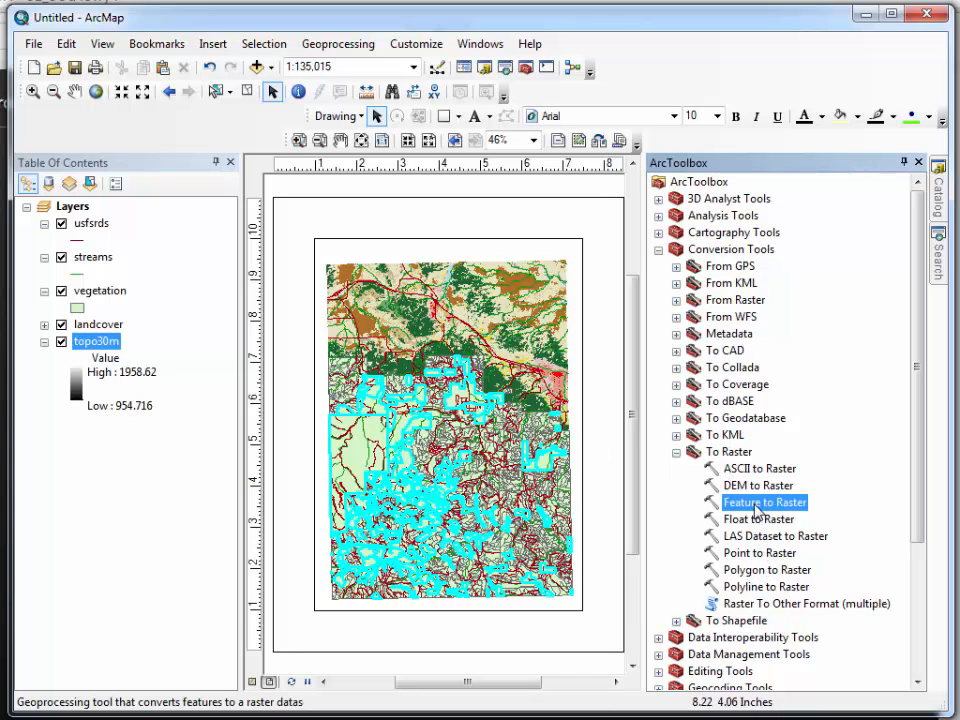
- Configure Feature to Raster with vegetation as input features, OWNER as the field and an output cell size of 30
{"action": "left_click", "coordinate": [570, 155]}
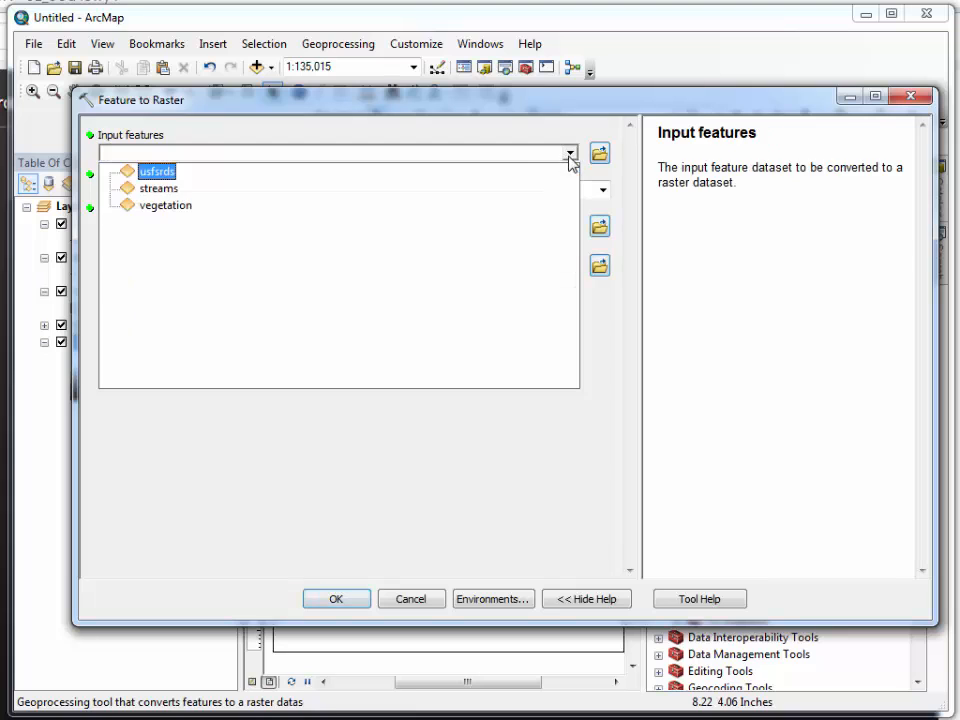
{"action": "left_click", "coordinate": [180, 212]}
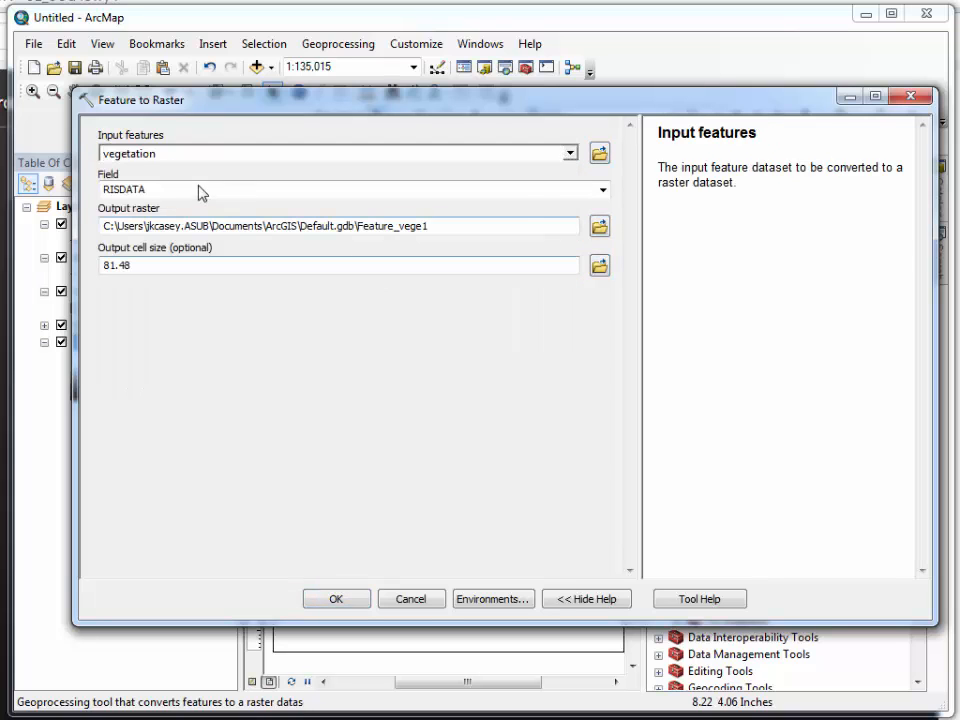
{"action": "left_click", "coordinate": [603, 190]}
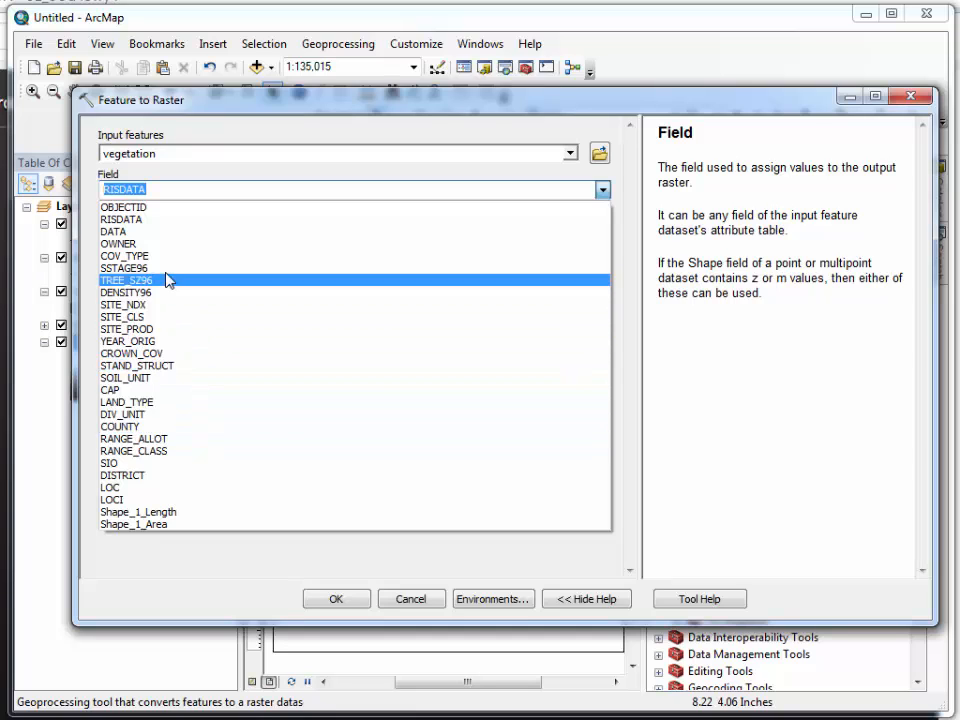
{"action": "left_click", "coordinate": [158, 244]}
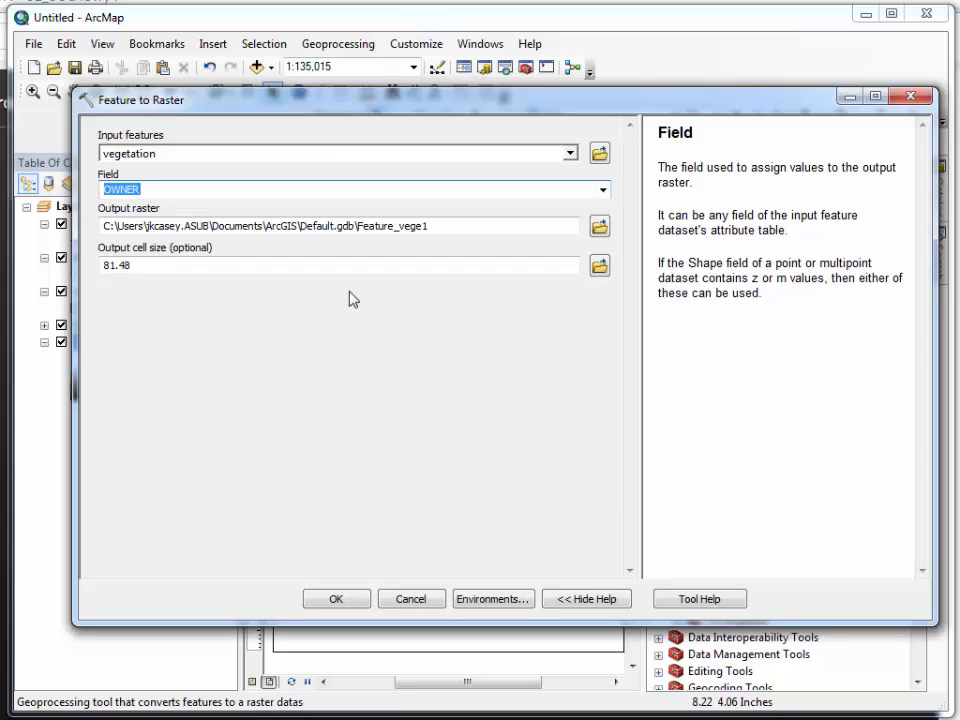
{"action": "left_click", "coordinate": [166, 270]}
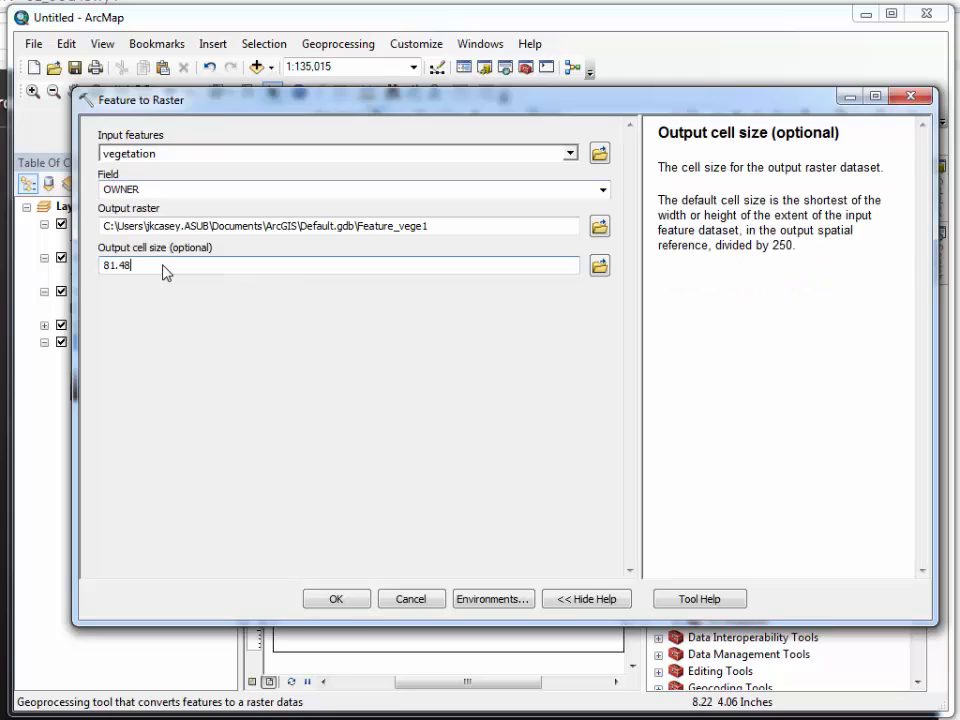
{"action": "left_click_drag", "start_coordinate": [166, 270], "coordinate": [96, 266]}
{"action": "type", "text": "30"}
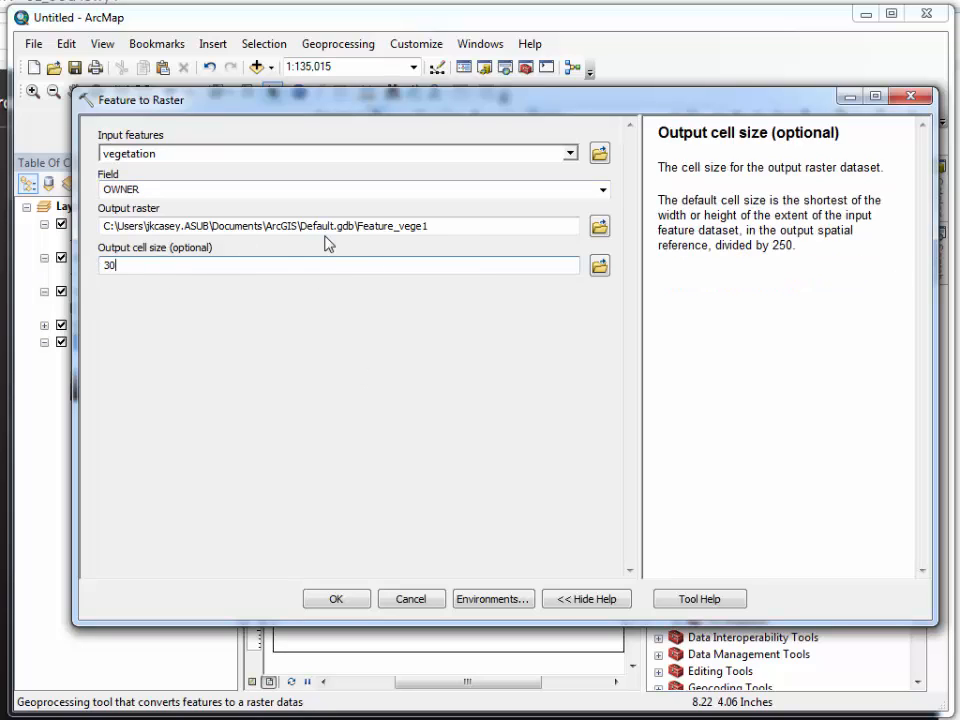
- Browse for the output raster location and create a new folder named EXC8 inside the Google Drive gis folder
{"action": "left_click", "coordinate": [600, 229]}
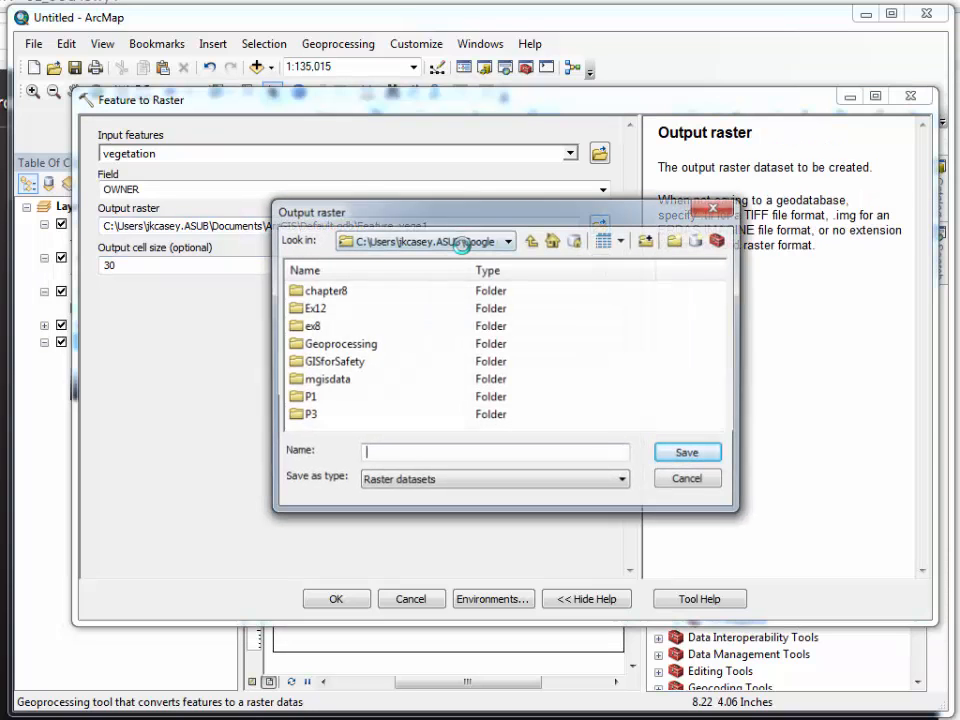
{"action": "left_click", "coordinate": [648, 241]}
{"action": "left_click", "coordinate": [424, 479]}
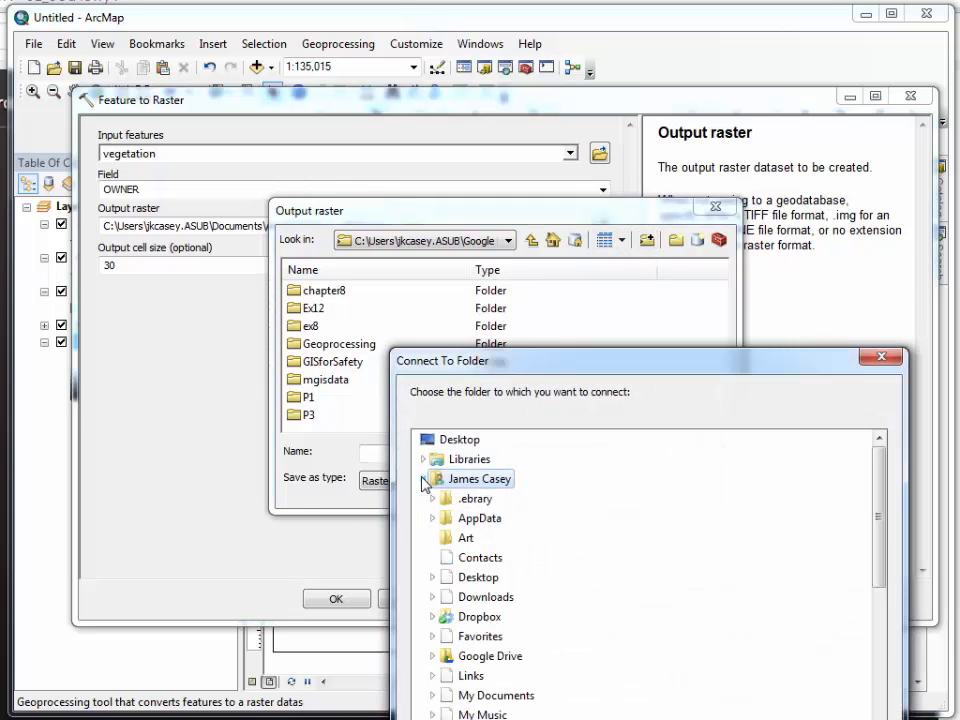
{"action": "left_click", "coordinate": [434, 656]}
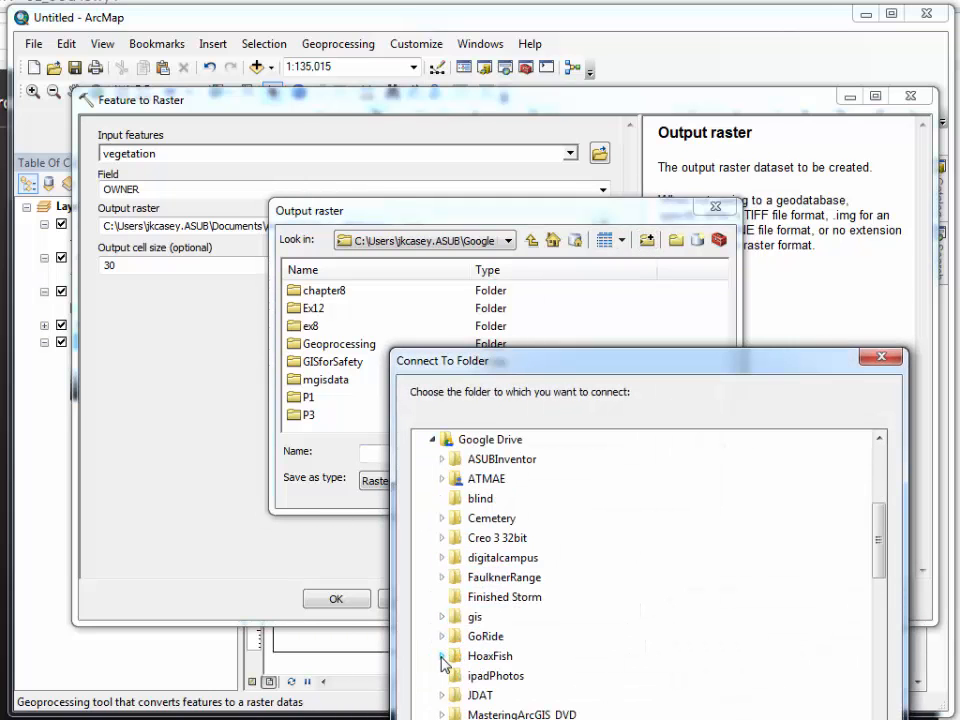
{"action": "scroll", "coordinate": [448, 665], "scroll_direction": "up", "scroll_amount": 1}
{"action": "left_click_drag", "start_coordinate": [632, 385], "coordinate": [538, 264]}
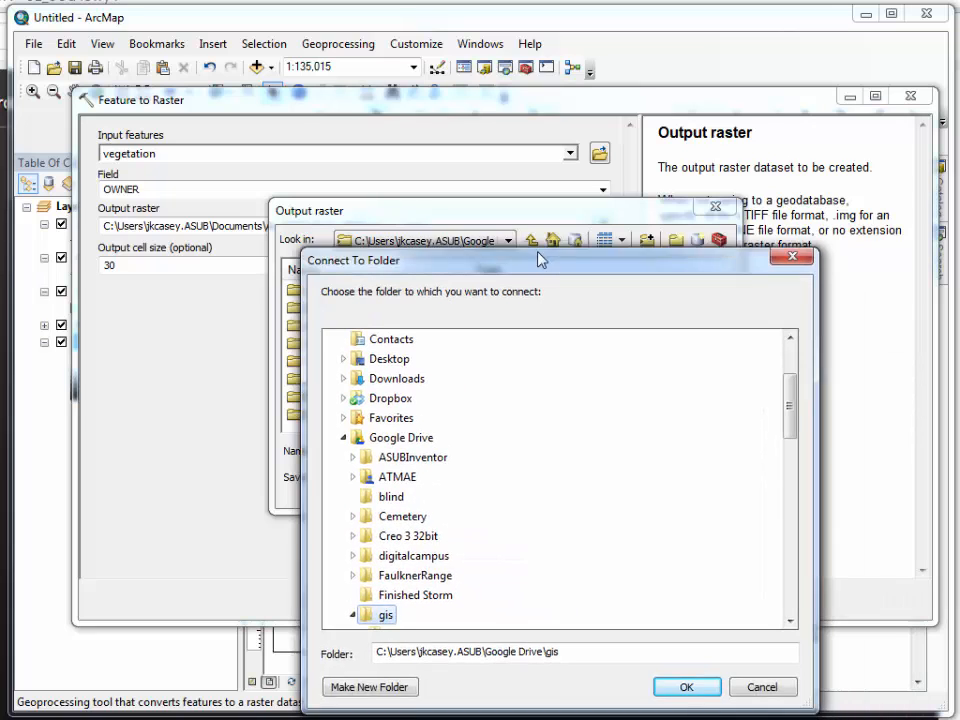
{"action": "left_click", "coordinate": [360, 675]}
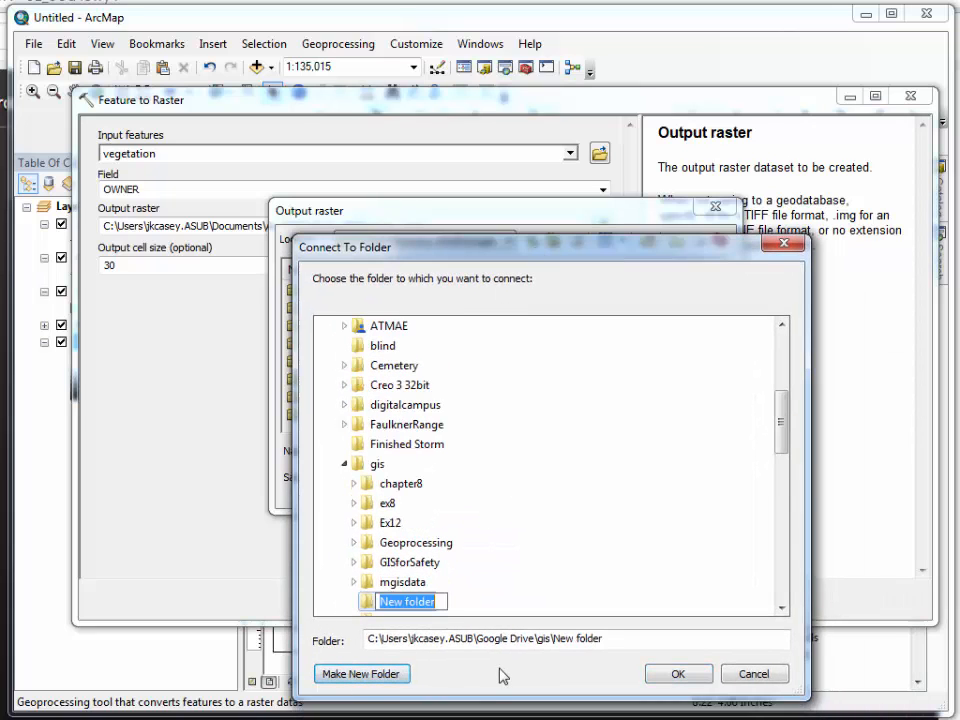
{"action": "type", "text": "EXC8"}
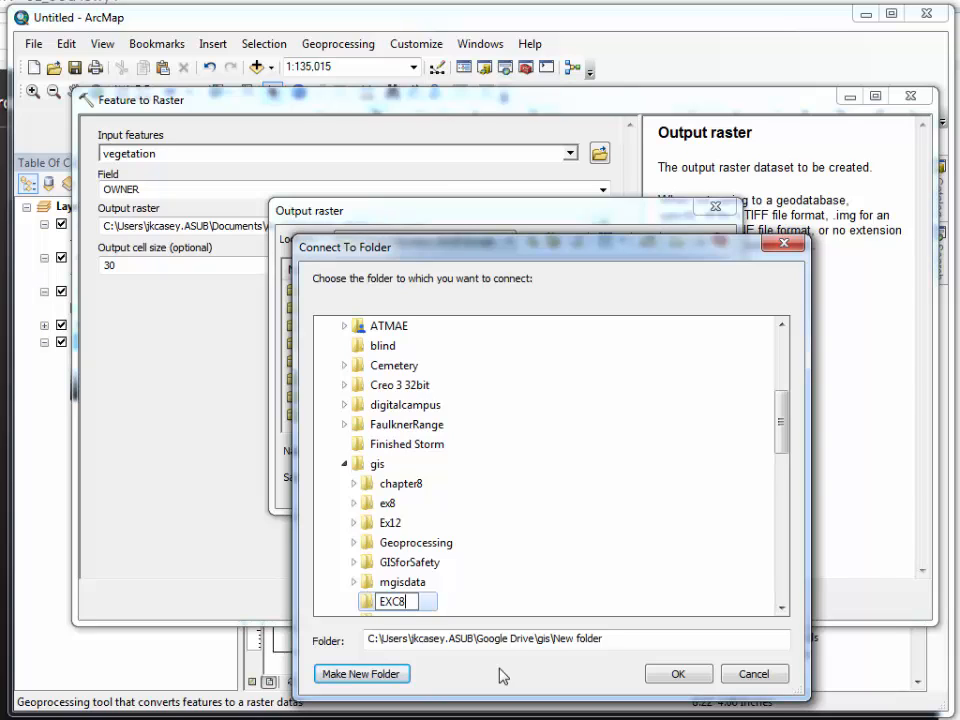
{"action": "key", "text": "Return"}
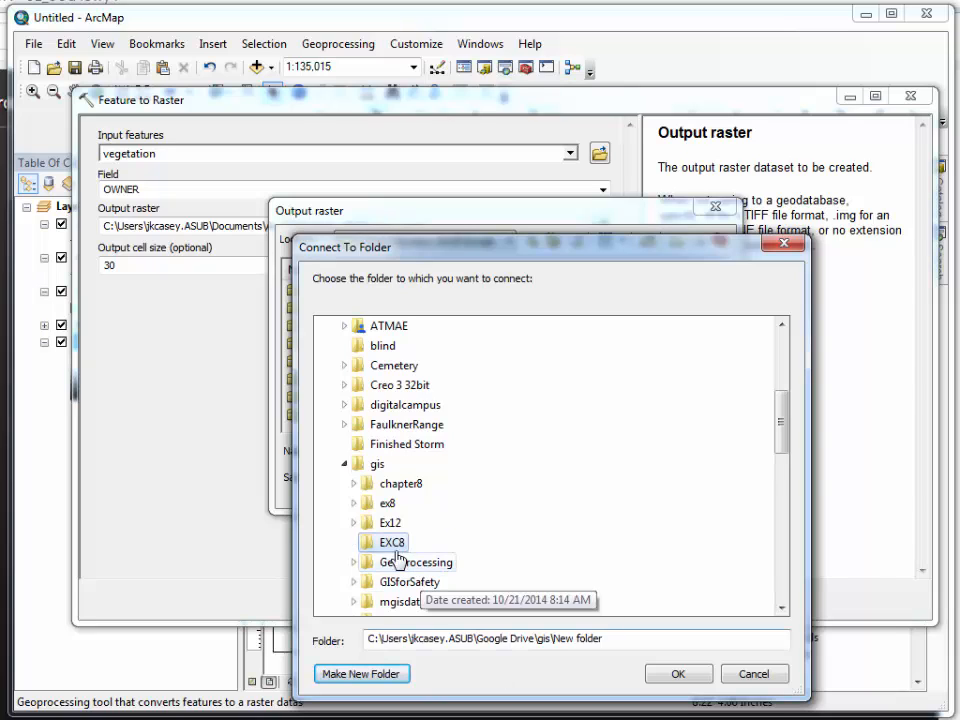
- Connect to the new EXC8 folder by correcting the end of the folder path to gis\EXC8
{"action": "left_click", "coordinate": [668, 675]}
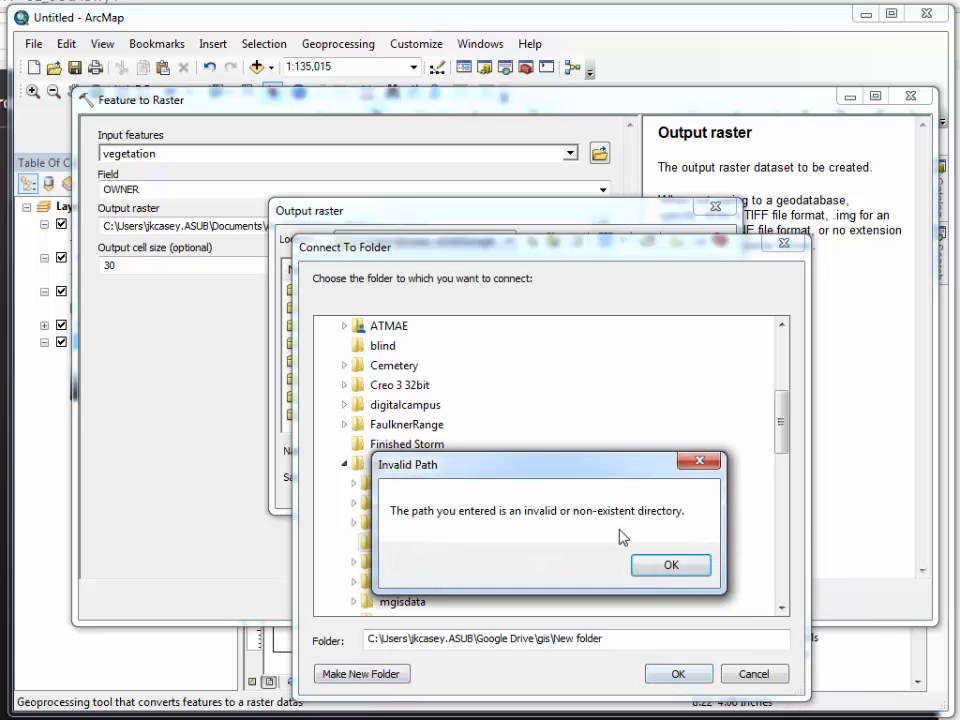
{"action": "left_click", "coordinate": [671, 566]}
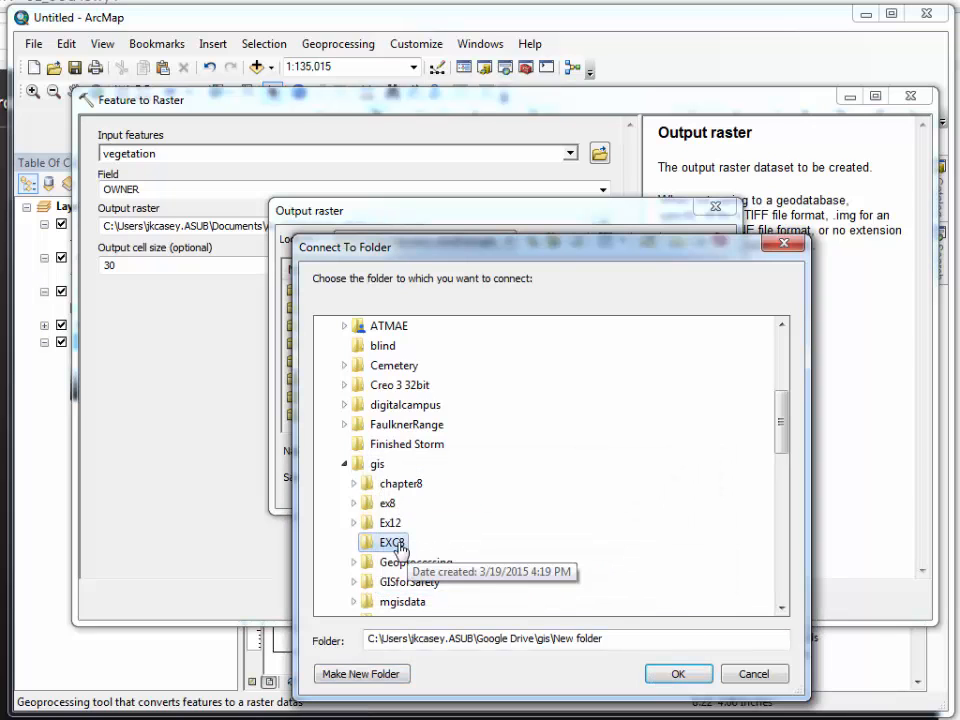
{"action": "left_click", "coordinate": [622, 643]}
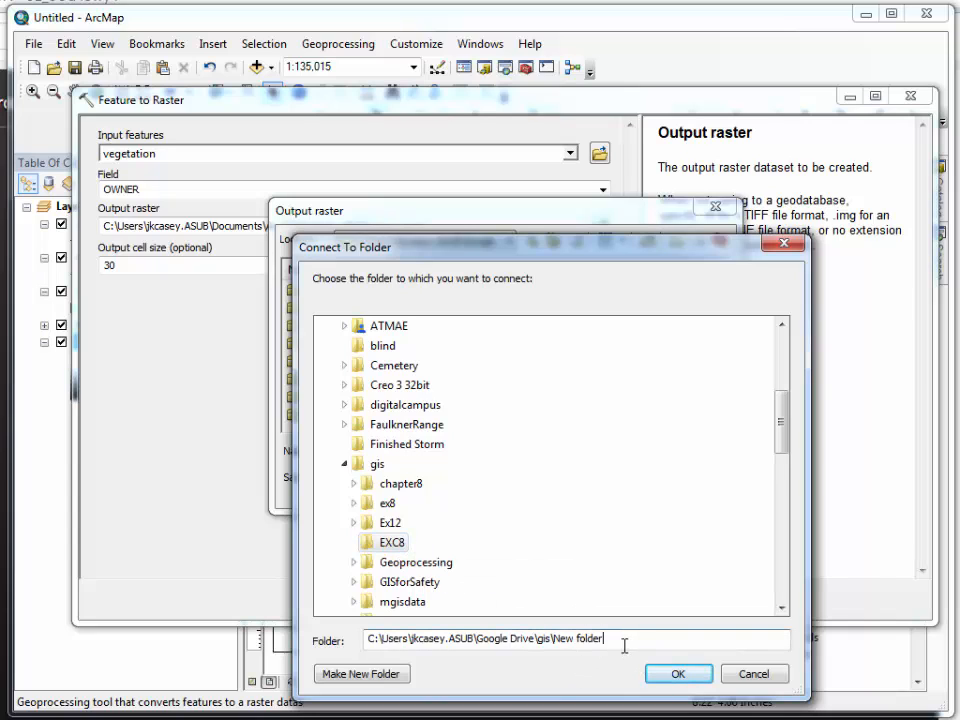
{"action": "left_click_drag", "start_coordinate": [600, 638], "coordinate": [568, 638]}
{"action": "type", "text": "E"}
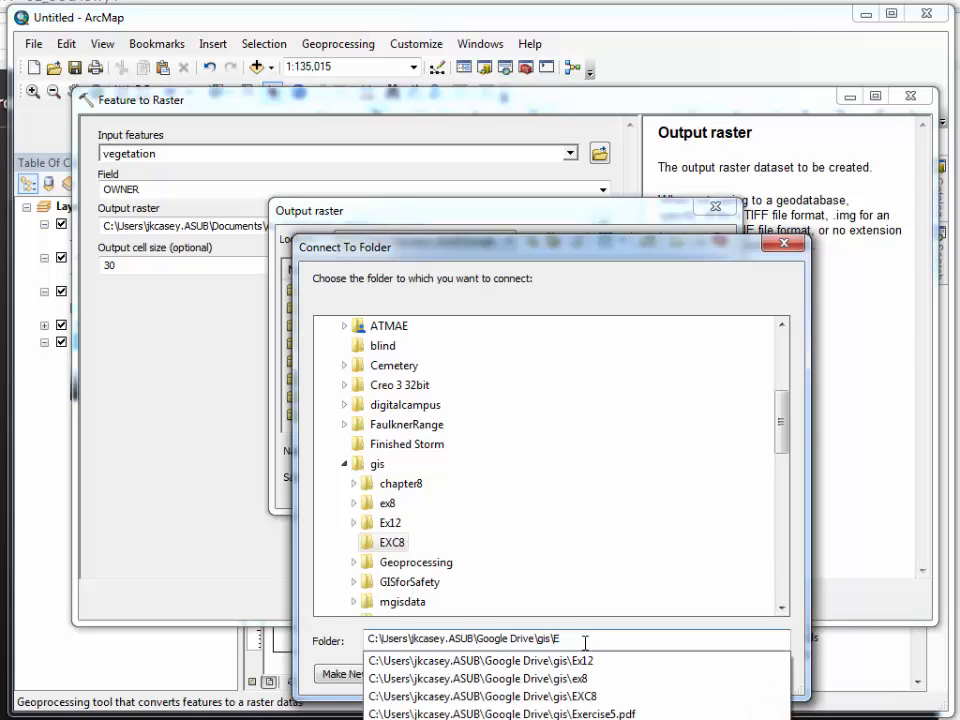
{"action": "type", "text": "XC8"}
{"action": "key", "text": "Return"}
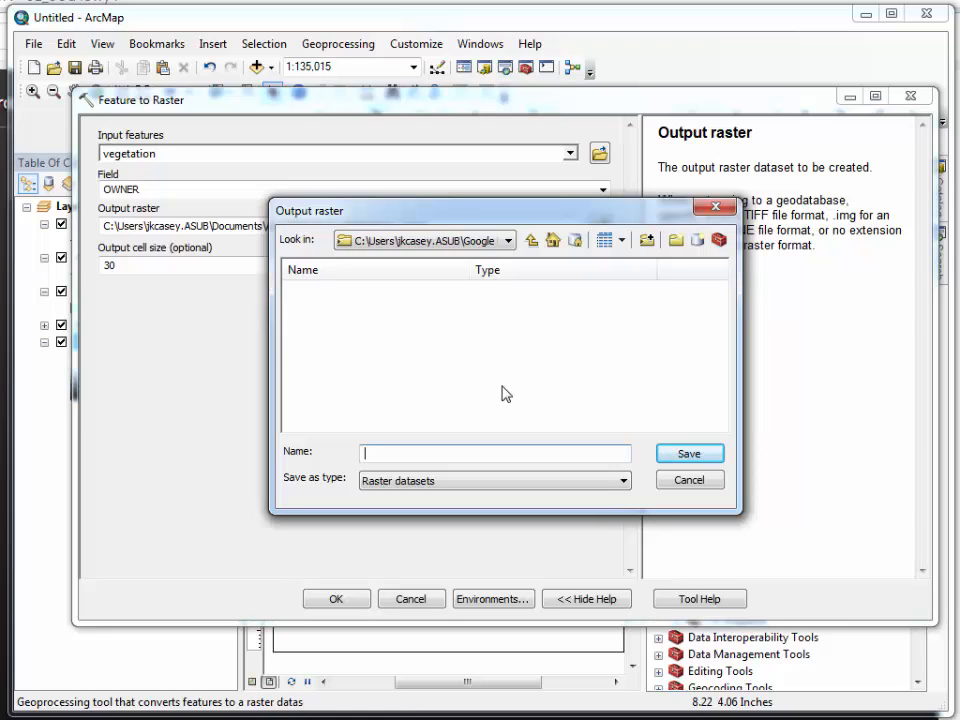
- Name the output raster private in the EXC8 folder and run Feature to Raster
{"action": "type", "text": "private"}
{"action": "key", "text": "Return"}
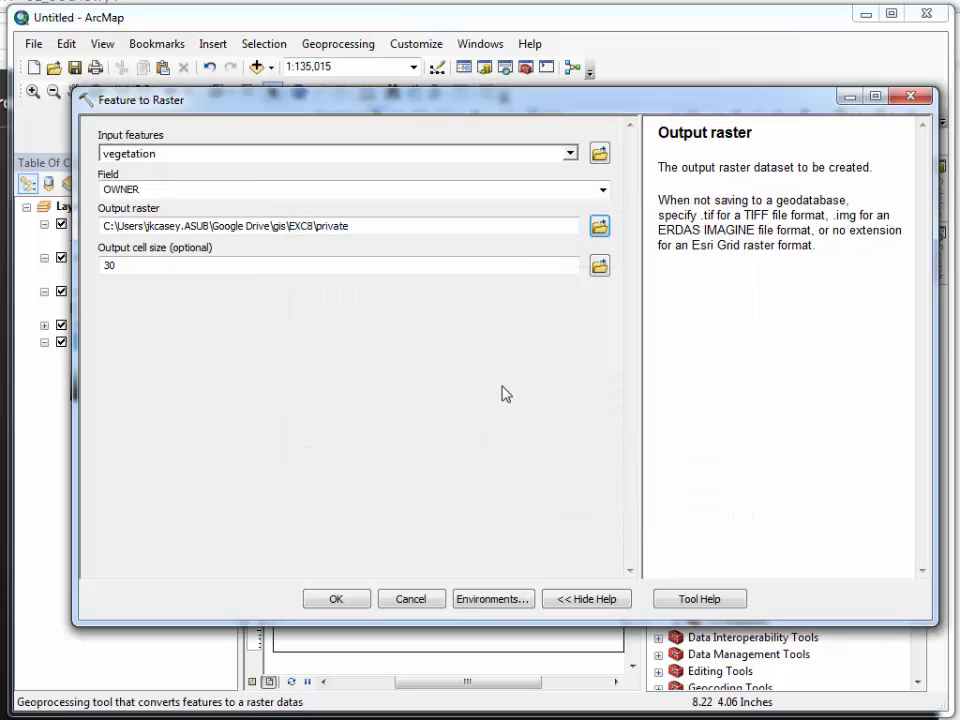
{"action": "left_click", "coordinate": [337, 599]}
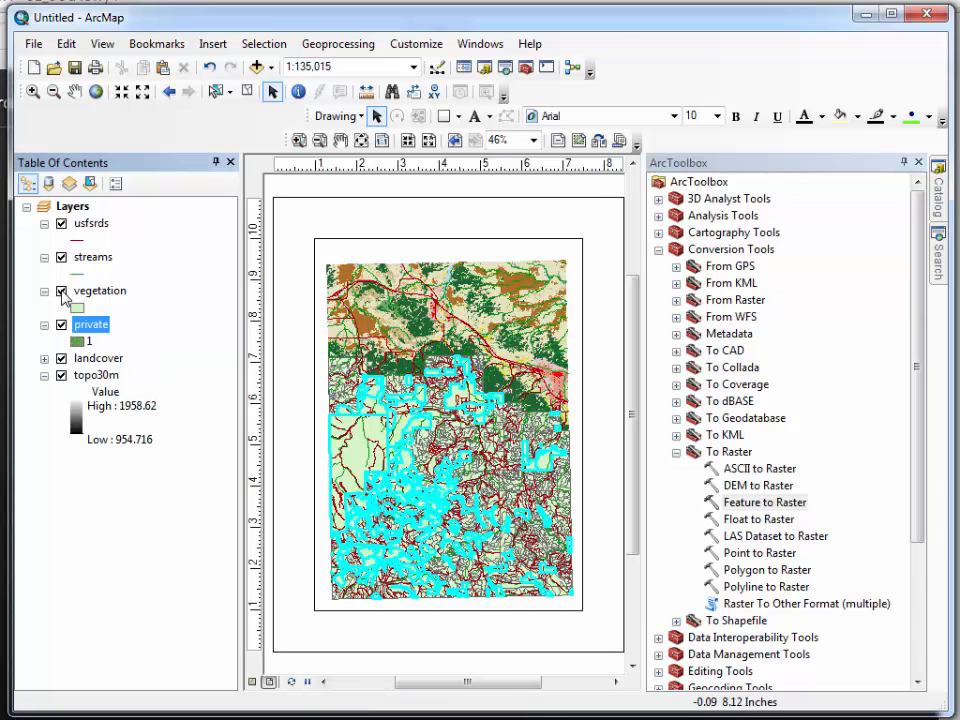
- Hide the vegetation and landcover layers, keeping topo30m displayed beneath the private raster
{"action": "left_click", "coordinate": [61, 292]}
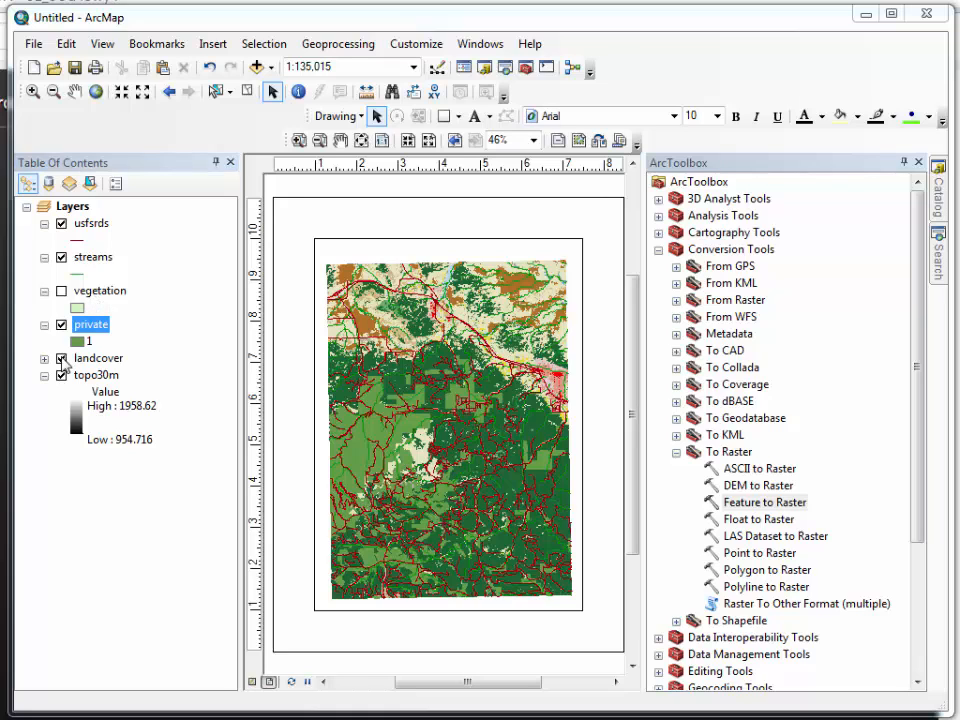
{"action": "left_click", "coordinate": [61, 358]}
{"action": "left_click", "coordinate": [61, 376]}
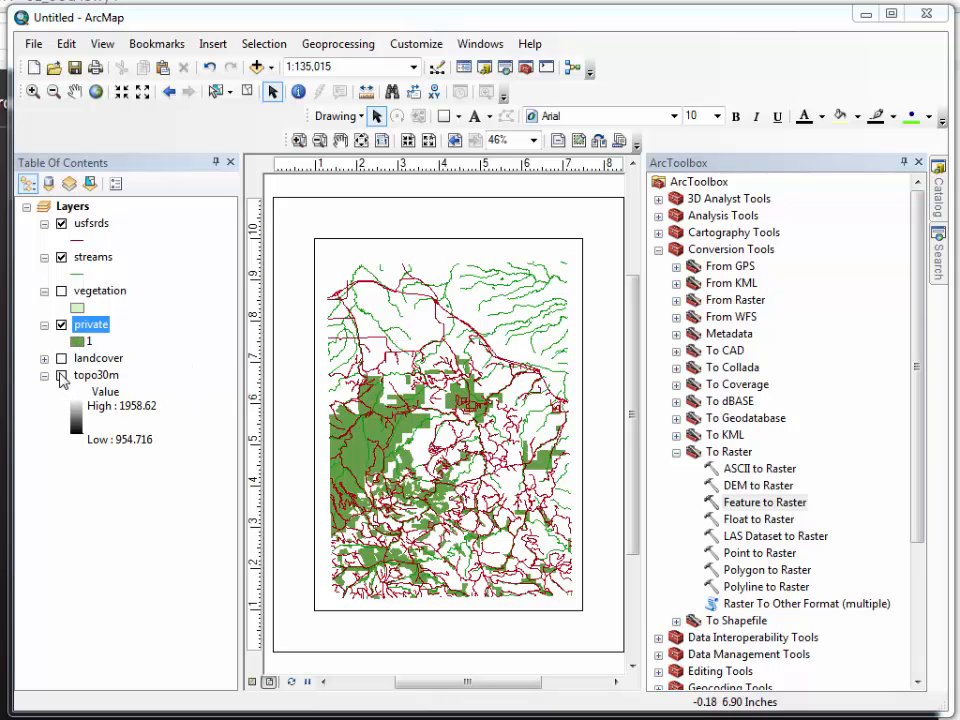
{"action": "left_click", "coordinate": [61, 375]}
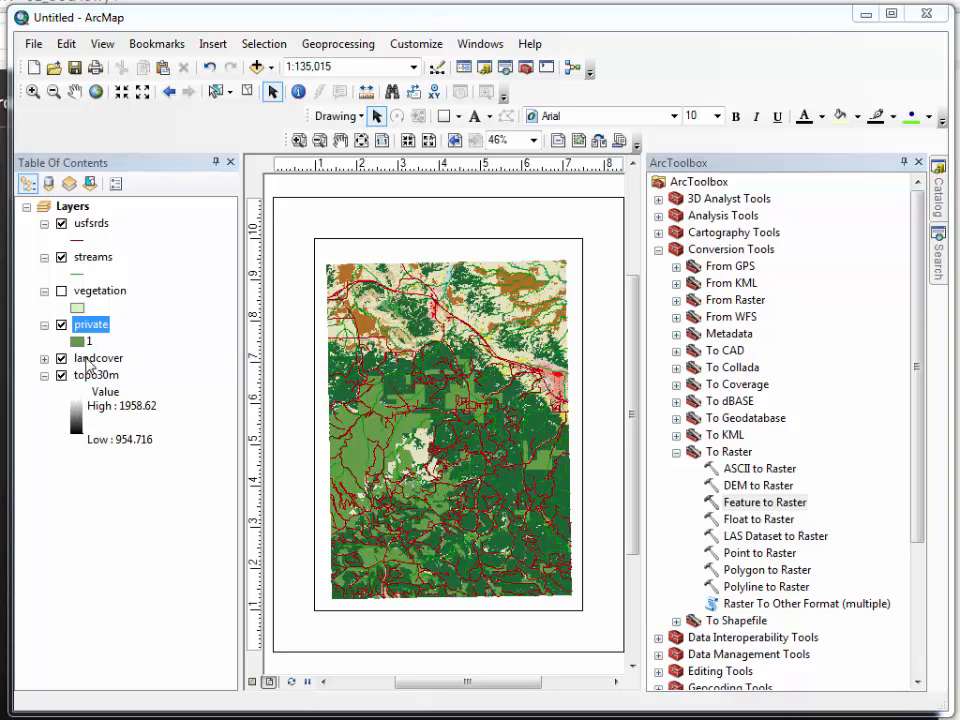
{"action": "left_click", "coordinate": [61, 358]}
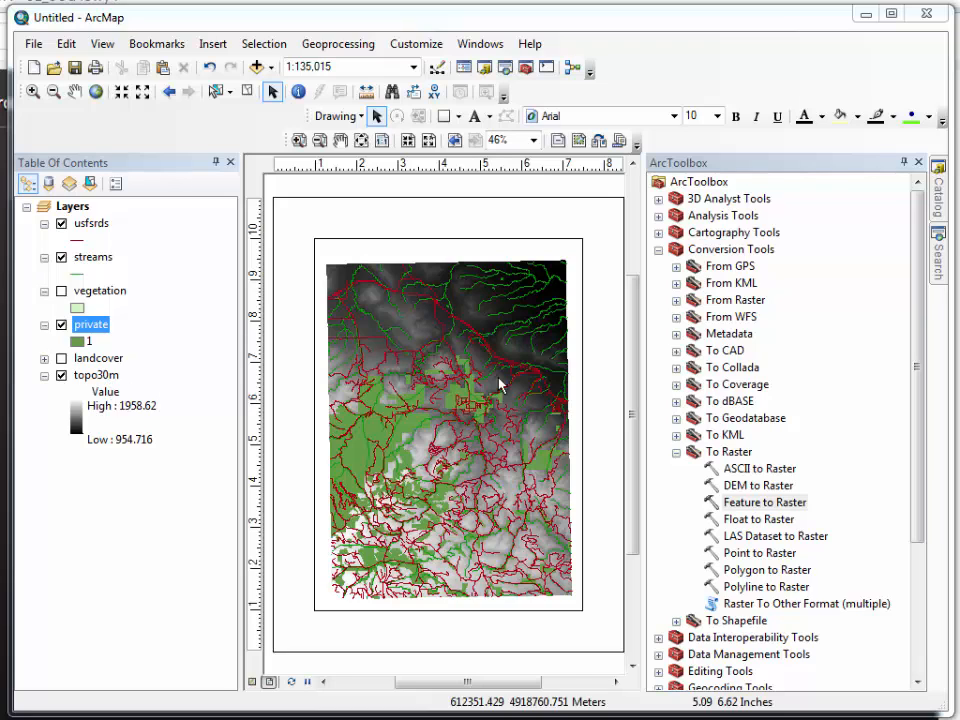
- Collapse the Conversion Tools and open the Slope tool from the Spatial Analyst Surface toolset
{"action": "left_click", "coordinate": [658, 249]}
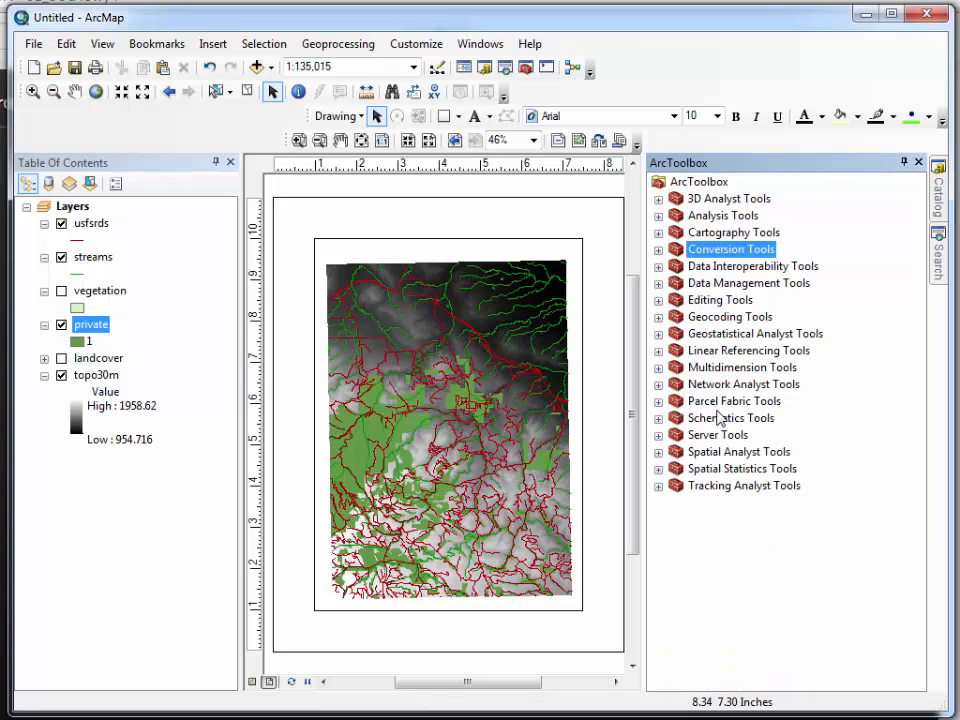
{"action": "left_click", "coordinate": [658, 452]}
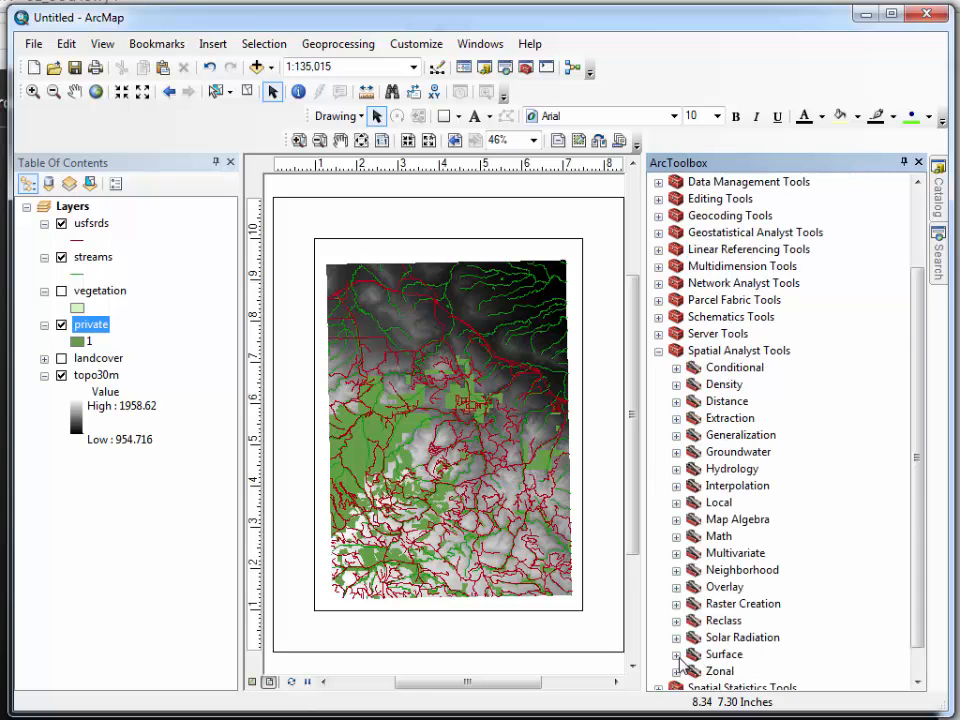
{"action": "left_click", "coordinate": [677, 655]}
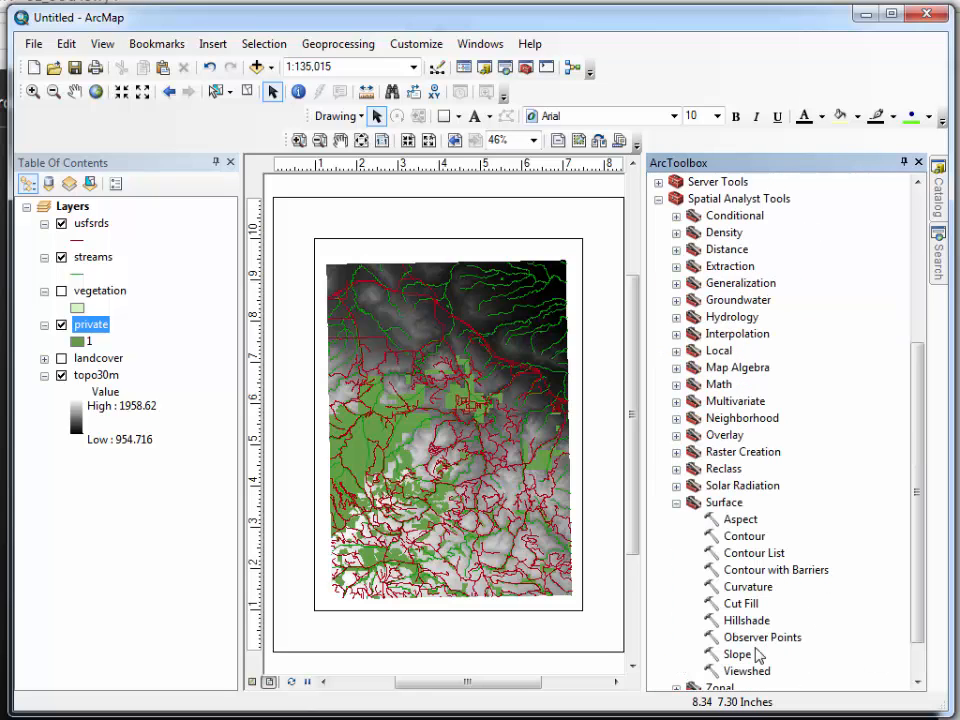
{"action": "double_click", "coordinate": [740, 655]}
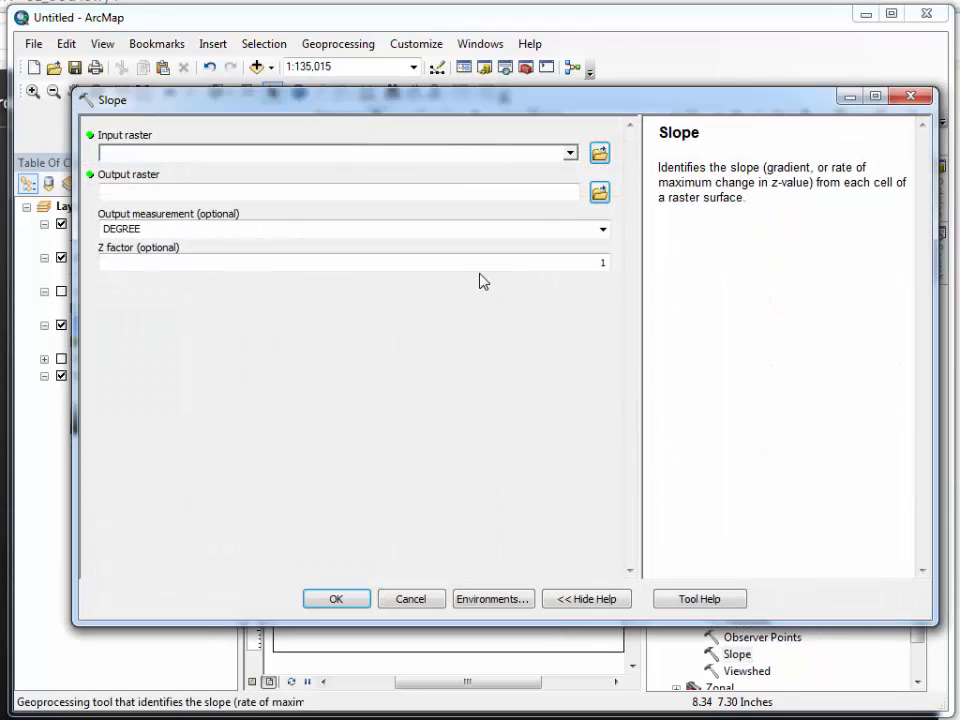
- Set topo30m as the Slope input raster and save the output as slopedegree in the EXC8 folder
{"action": "left_click", "coordinate": [570, 153]}
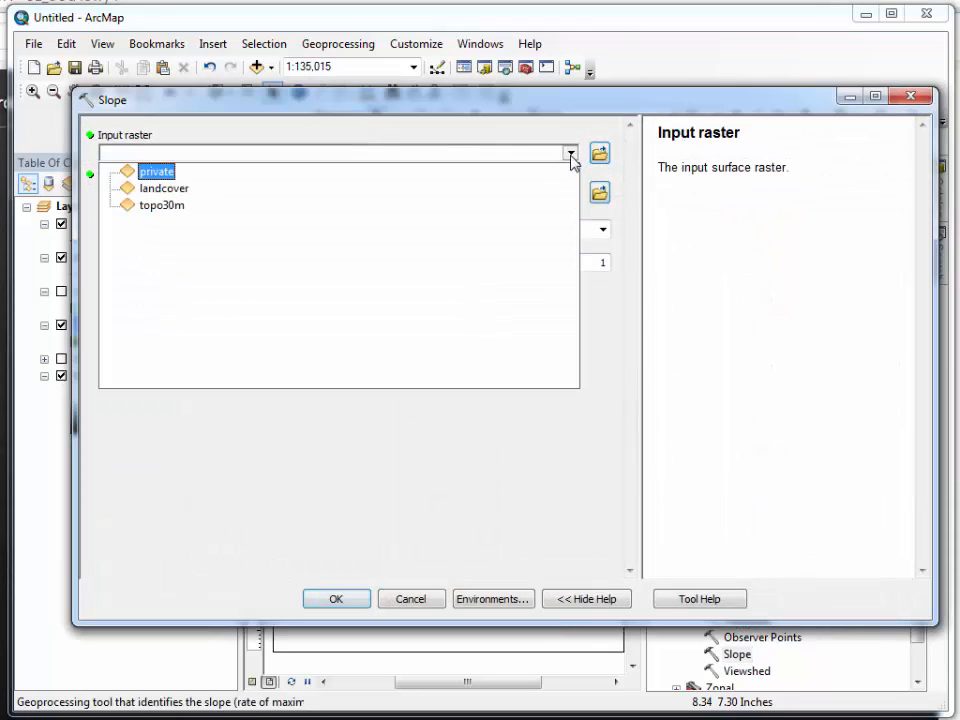
{"action": "left_click", "coordinate": [163, 205]}
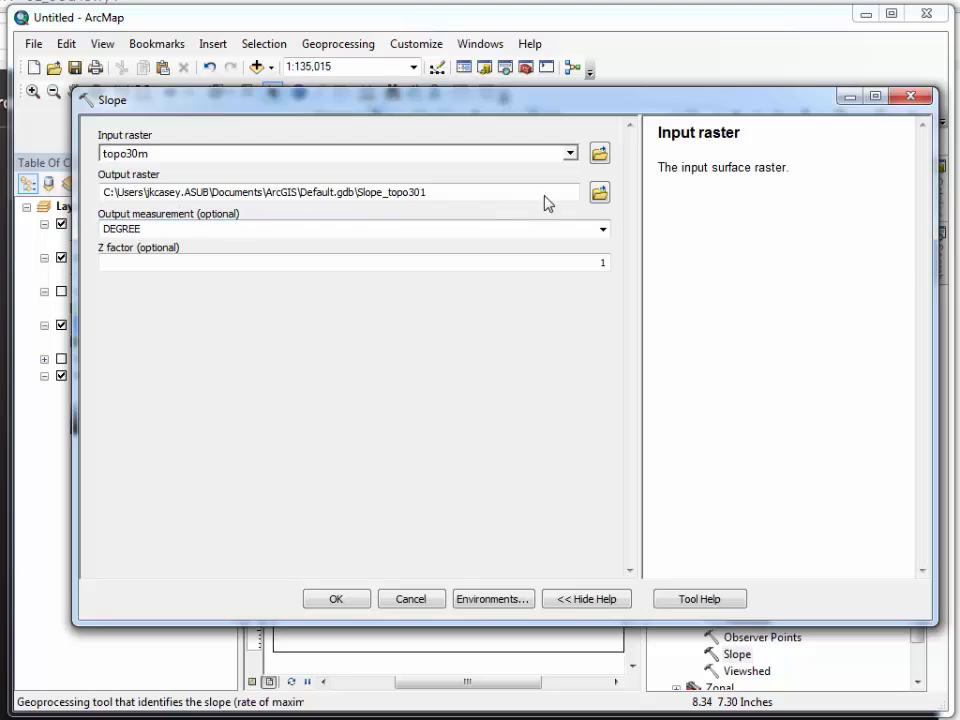
{"action": "left_click", "coordinate": [600, 192]}
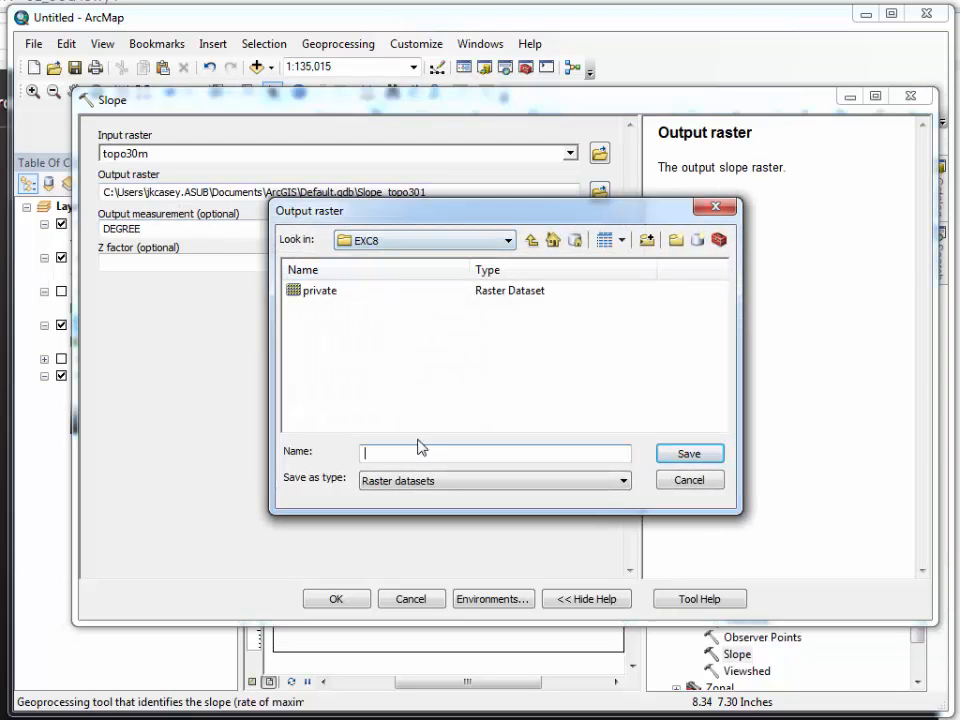
{"action": "type", "text": "slopedegree"}
{"action": "key", "text": "Return"}
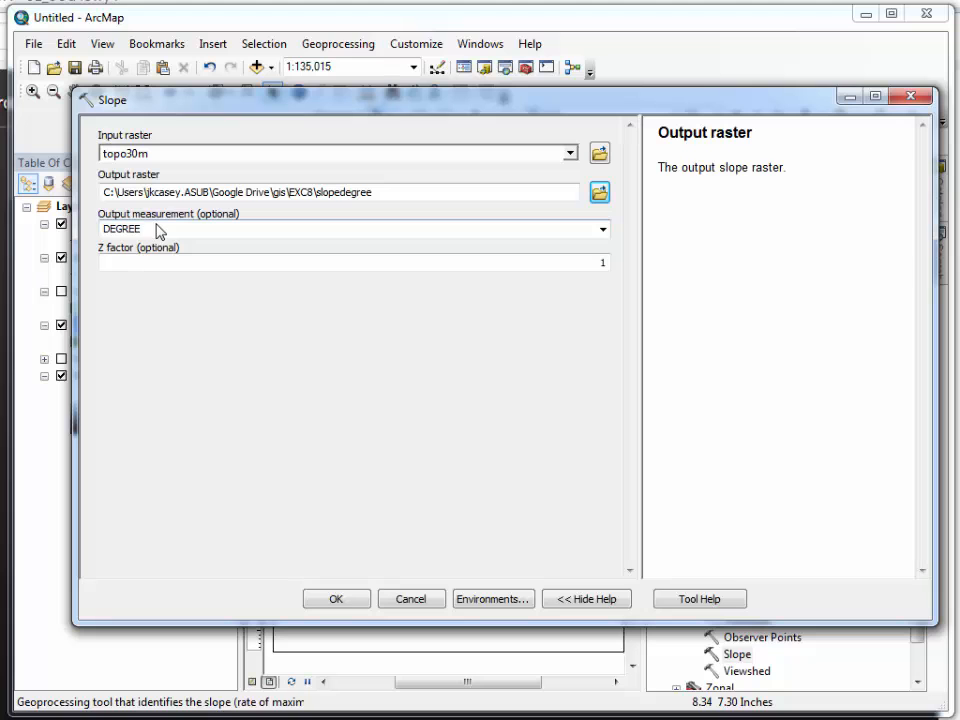
- Check the tool's Raster Analysis cell size and mask environment settings, accept them and run Slope
{"action": "left_click", "coordinate": [492, 598]}
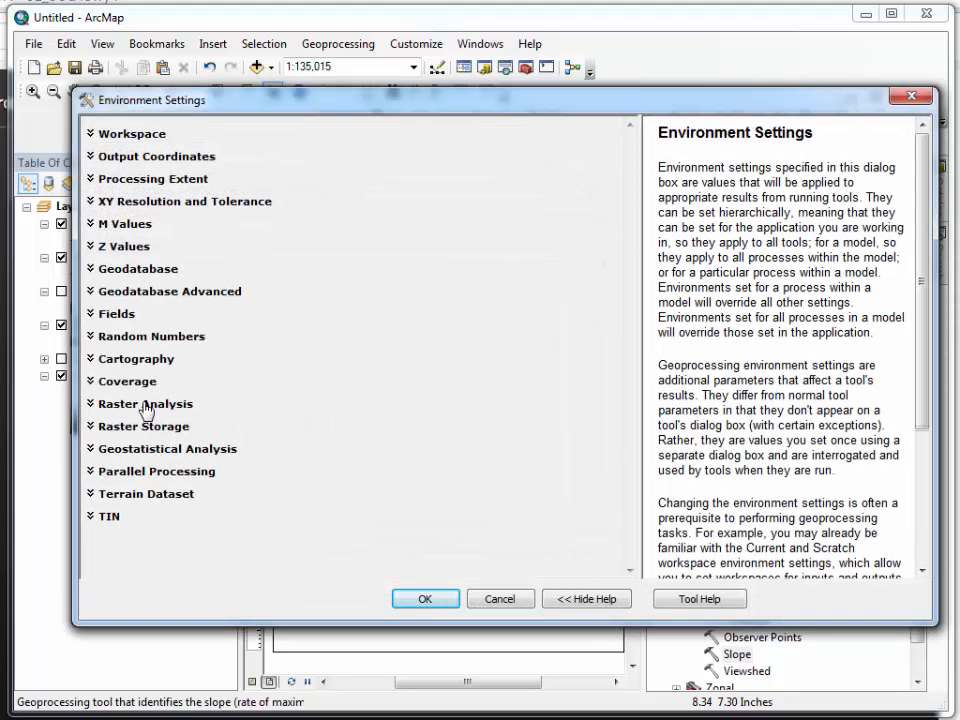
{"action": "left_click", "coordinate": [148, 403]}
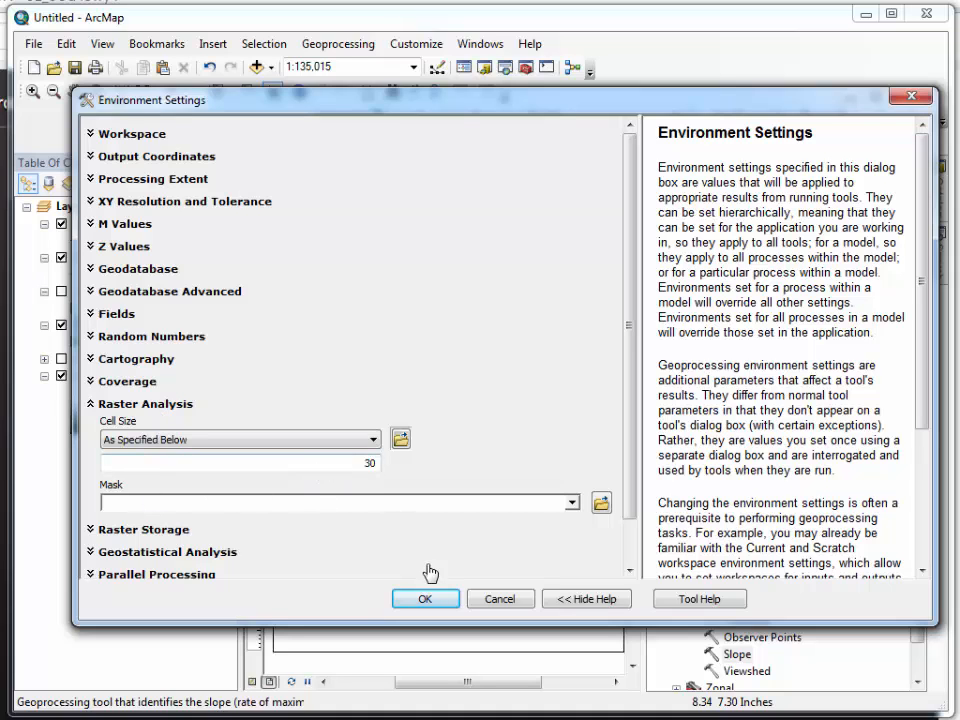
{"action": "left_click", "coordinate": [425, 599]}
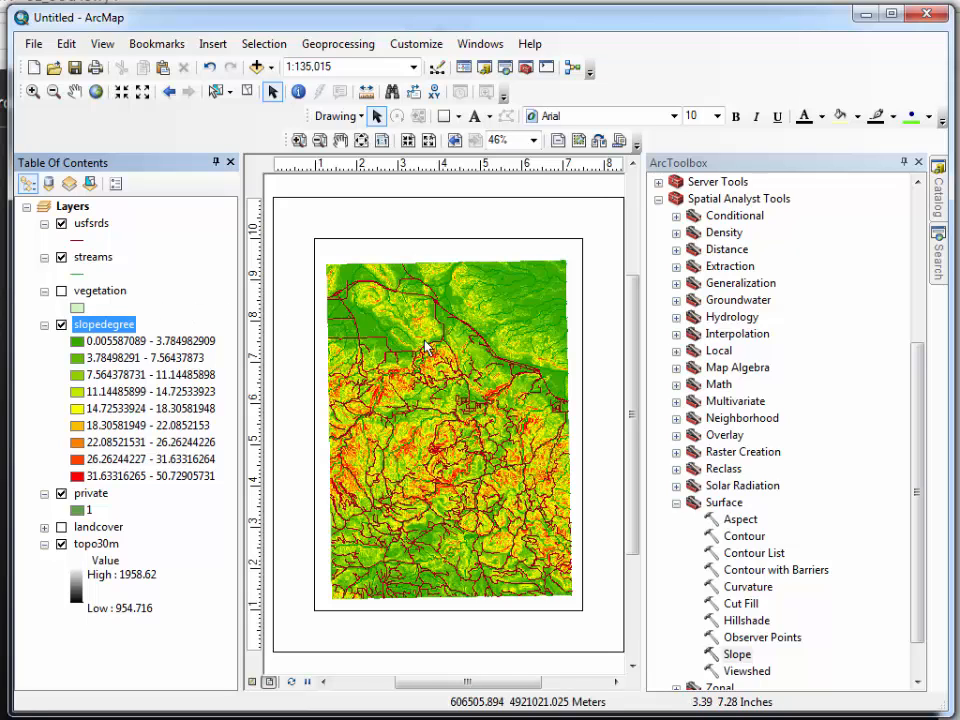
- Inspect the slopedegree raster up close on the layout, return to the whole page and dismiss the Apple Software Update window
{"action": "left_click", "coordinate": [298, 140]}
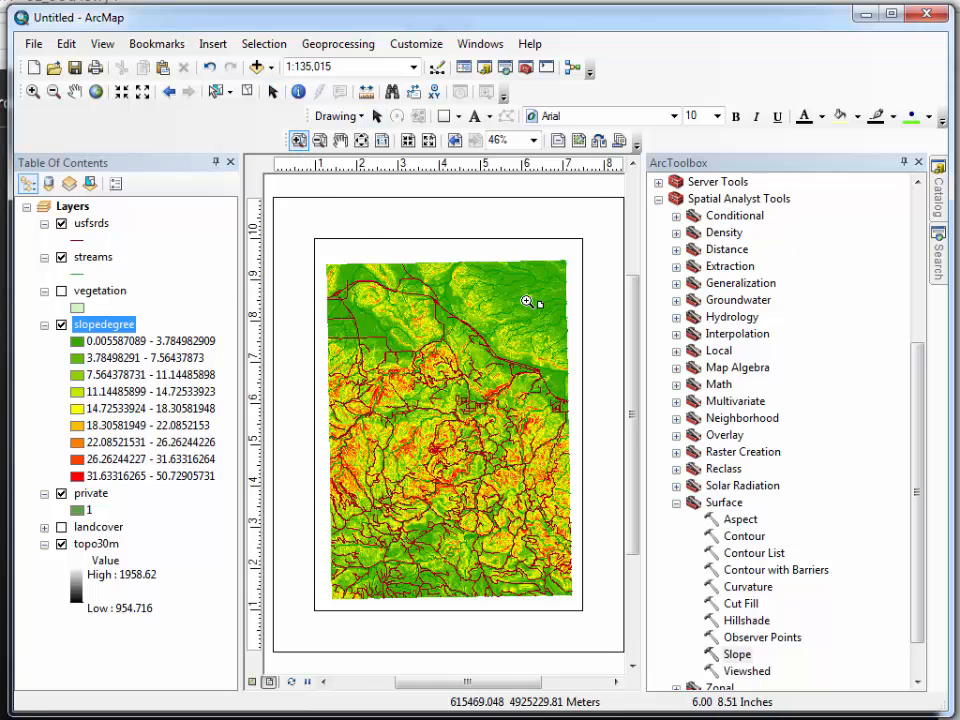
{"action": "left_click", "coordinate": [464, 398]}
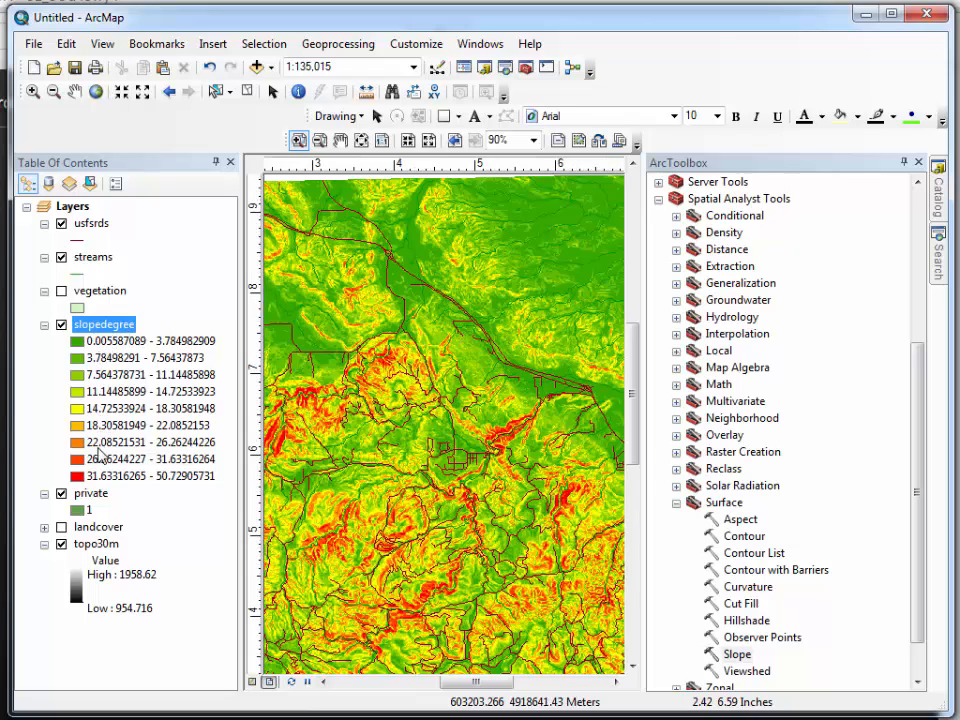
{"action": "left_click", "coordinate": [362, 141]}
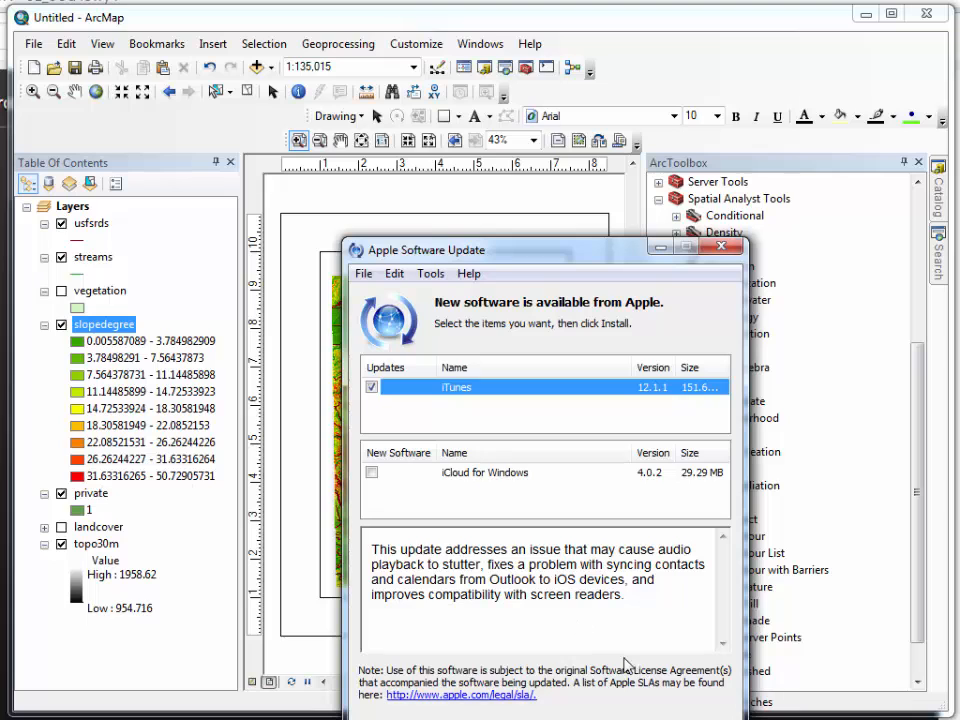
{"action": "left_click", "coordinate": [721, 246]}
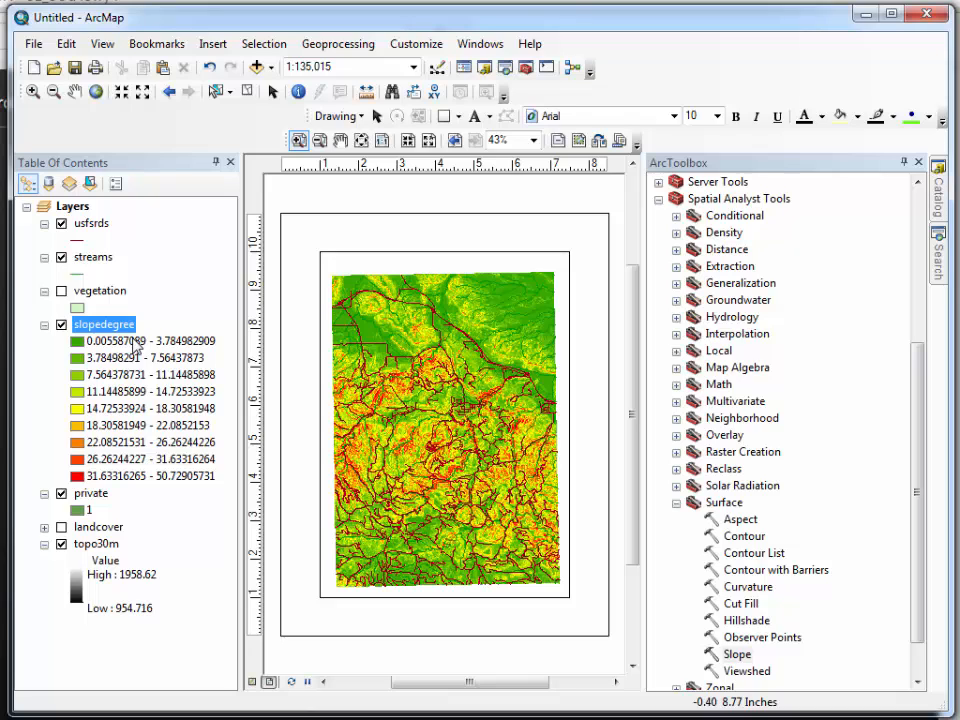
- Open the Reclassify tool from the Spatial Analyst Reclass toolset and set slopedegree as the input raster
{"action": "scroll", "coordinate": [787, 279], "scroll_direction": "down", "scroll_amount": 1}
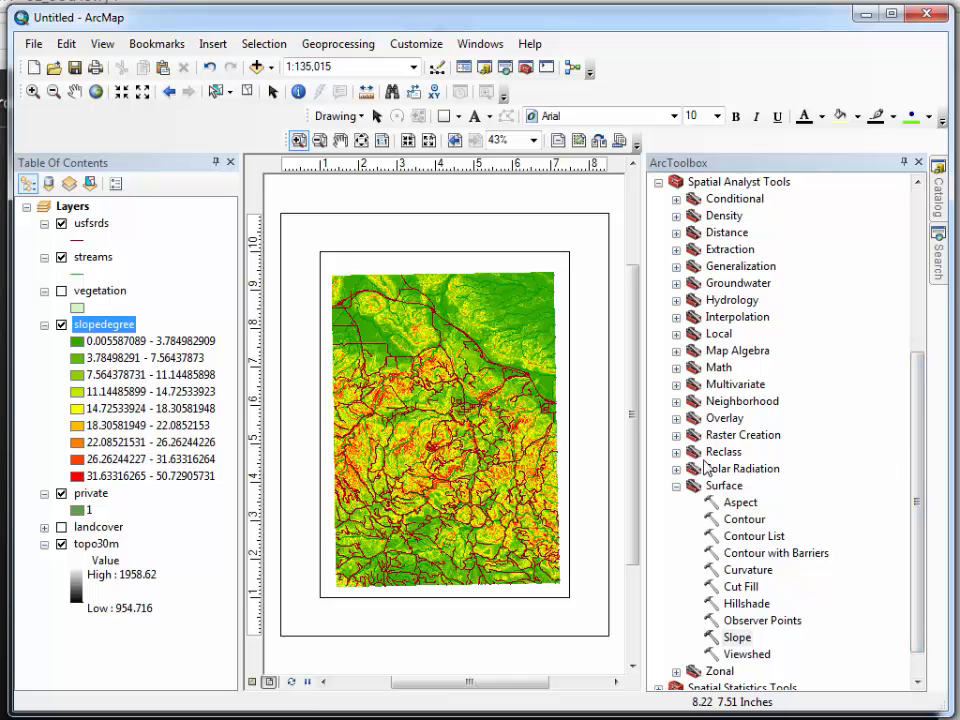
{"action": "left_click", "coordinate": [677, 453]}
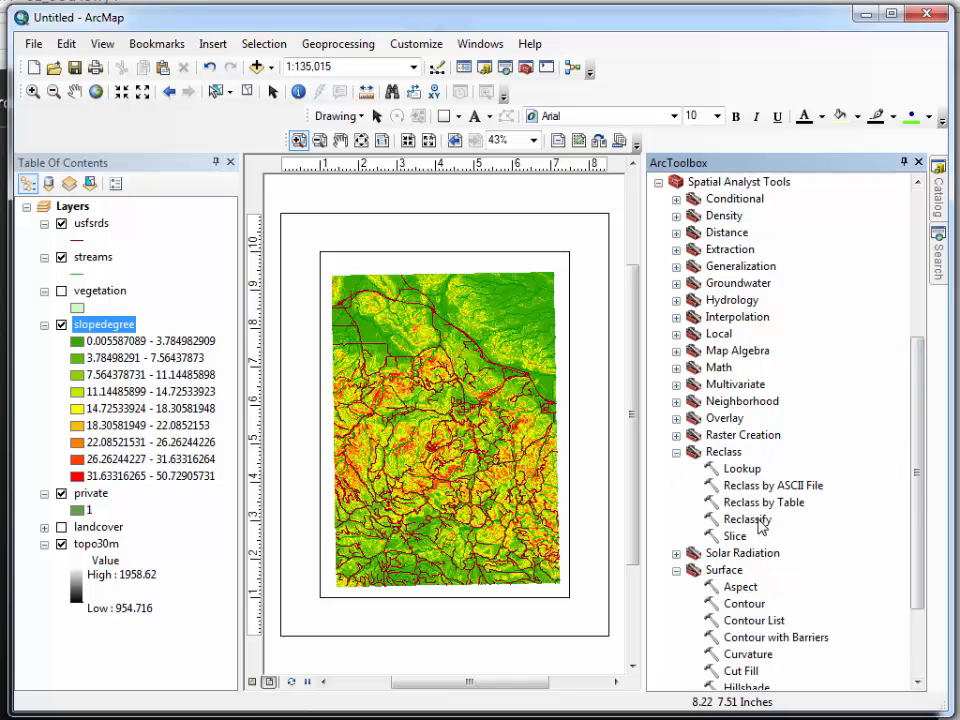
{"action": "left_click", "coordinate": [760, 523]}
{"action": "double_click", "coordinate": [760, 521]}
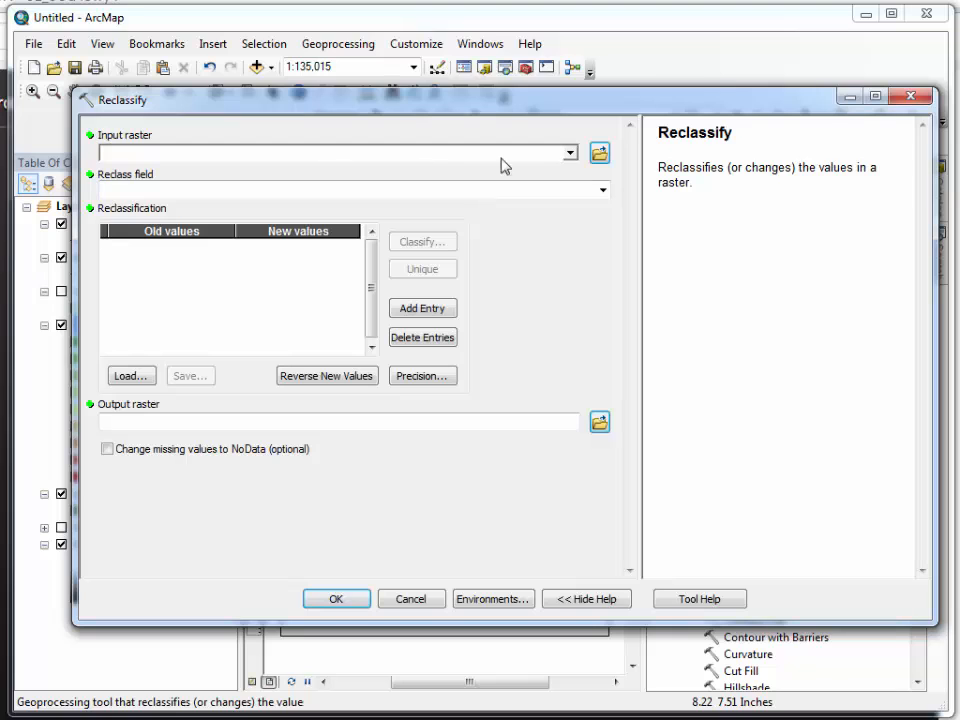
{"action": "left_click", "coordinate": [571, 153]}
{"action": "left_click", "coordinate": [200, 170]}
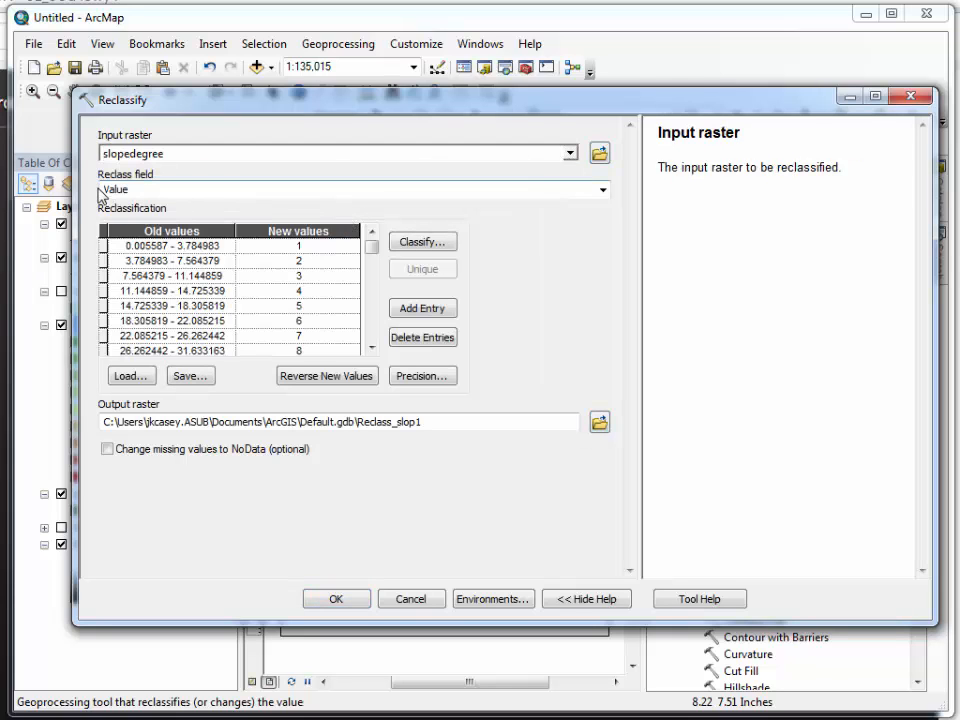
- Classify the slope values into 2 classes with break values 20 and 100
{"action": "left_click", "coordinate": [425, 244]}
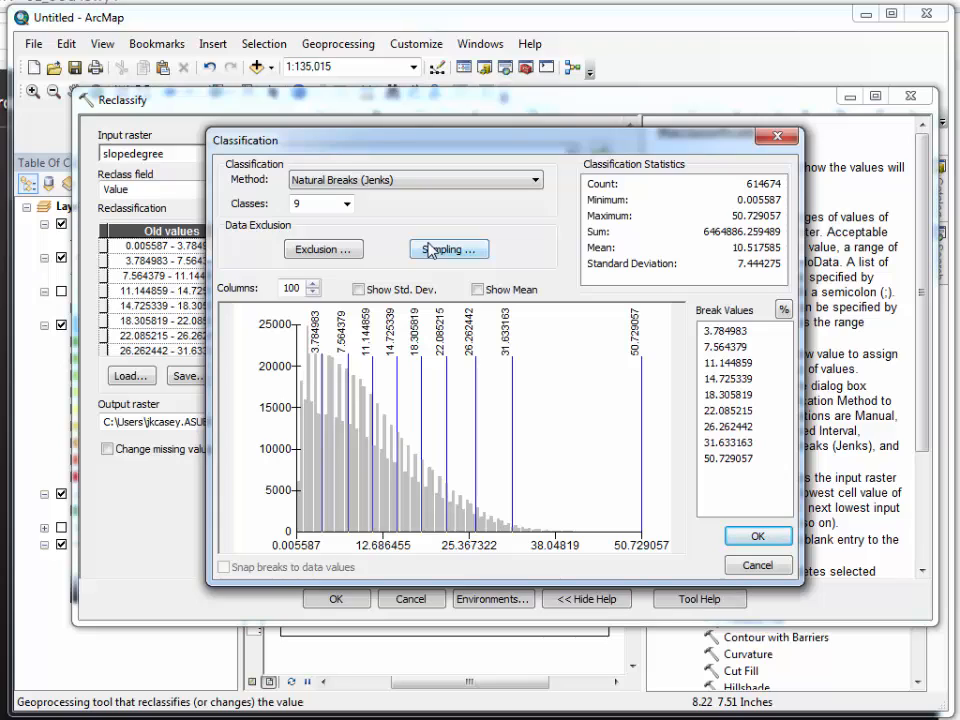
{"action": "left_click", "coordinate": [343, 208]}
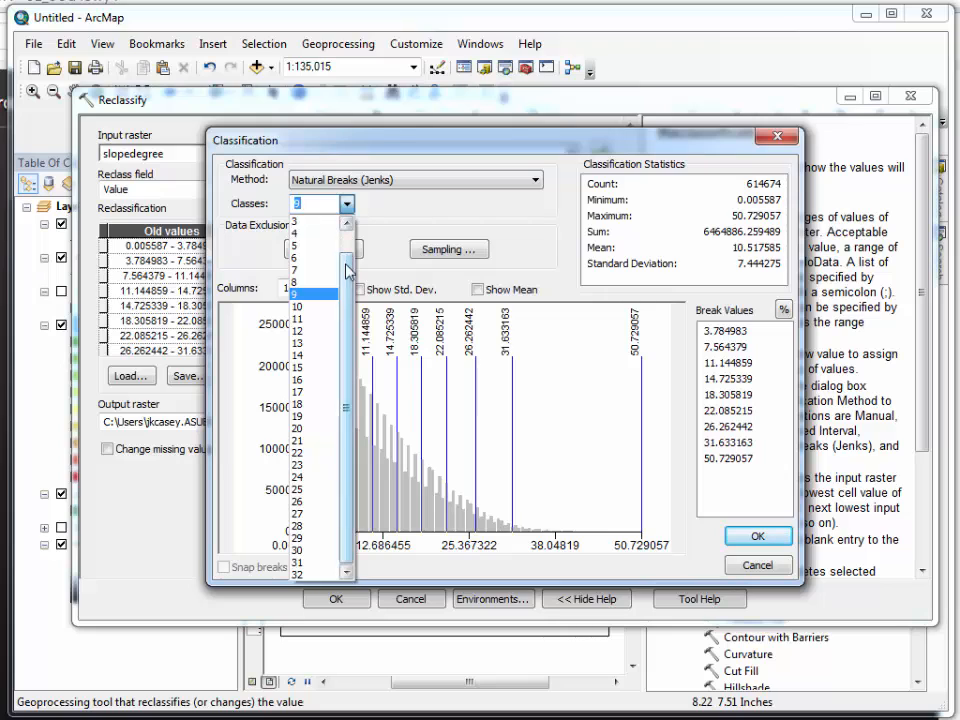
{"action": "scroll", "coordinate": [330, 260], "scroll_direction": "up", "scroll_amount": 1}
{"action": "left_click", "coordinate": [314, 233]}
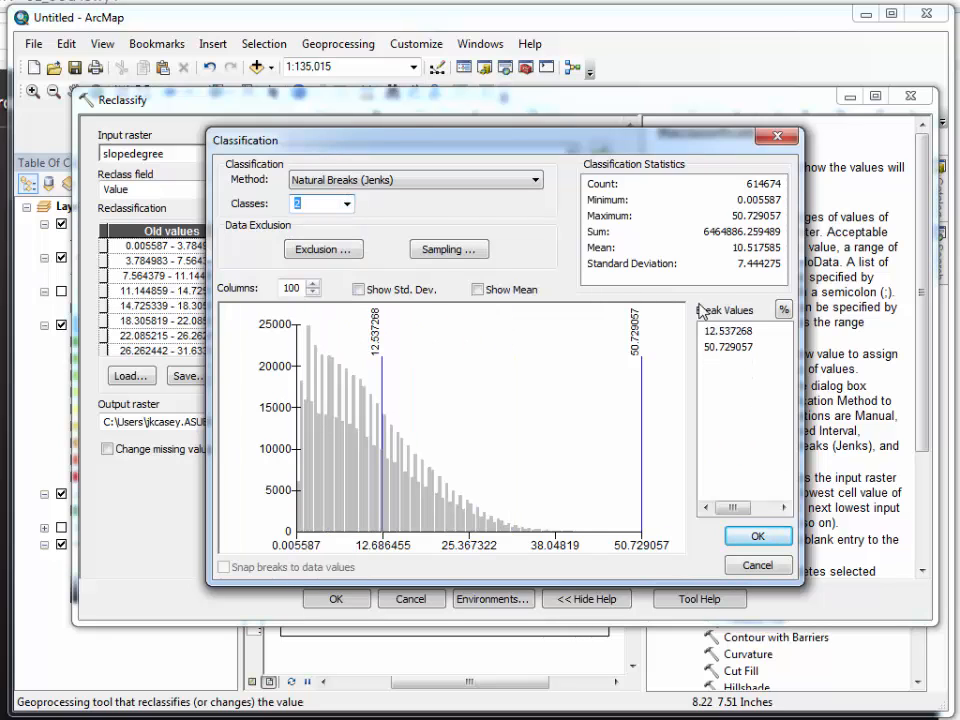
{"action": "left_click", "coordinate": [736, 330]}
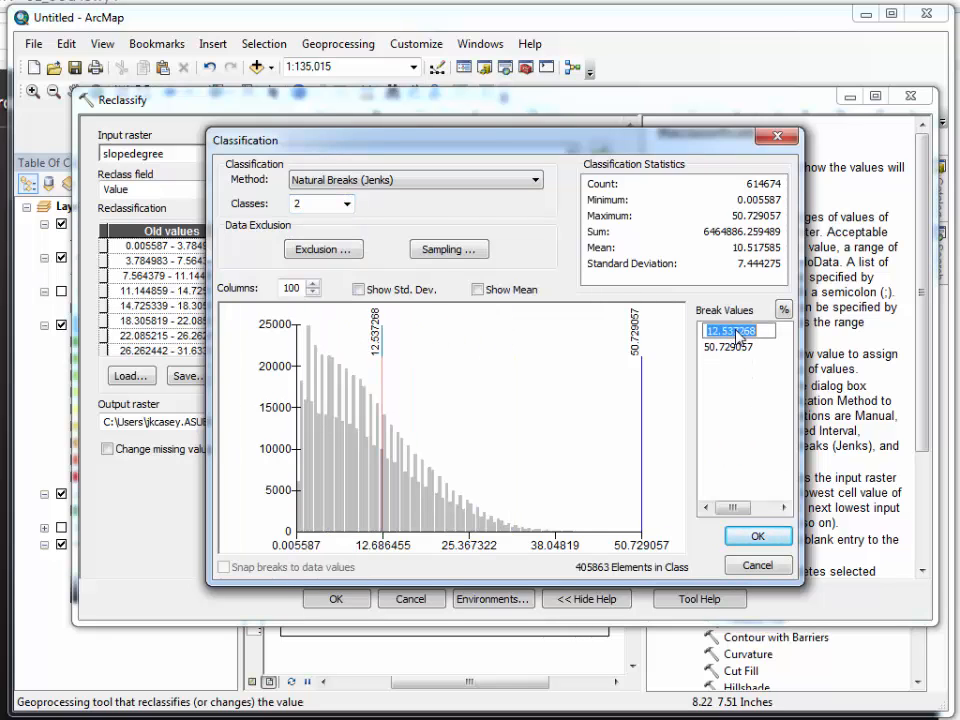
{"action": "type", "text": "20"}
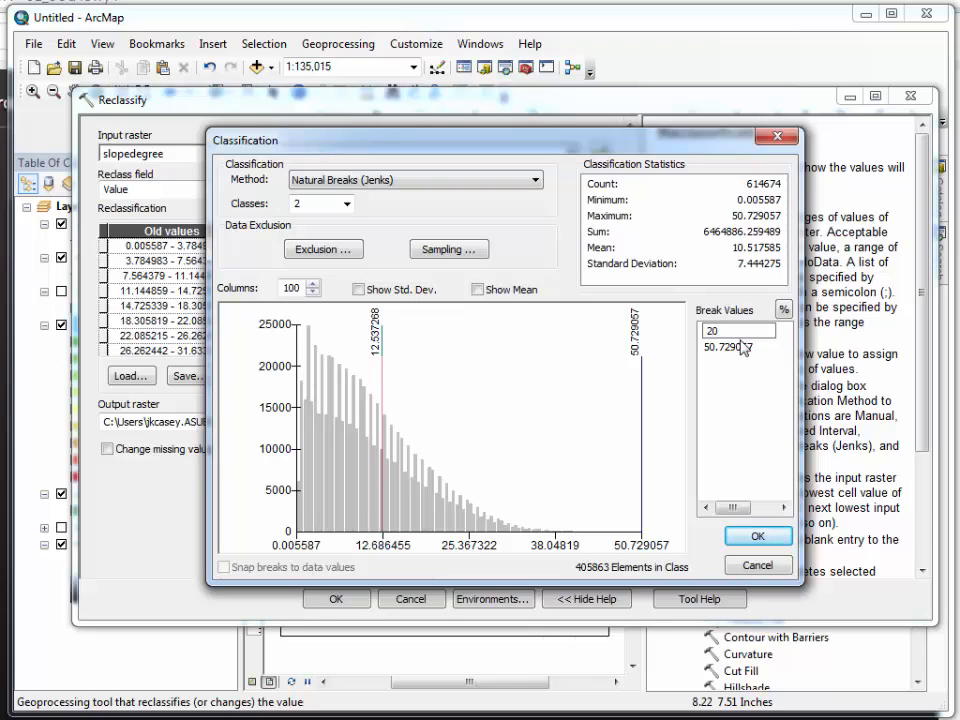
{"action": "key", "text": "Return"}
{"action": "left_click", "coordinate": [738, 348]}
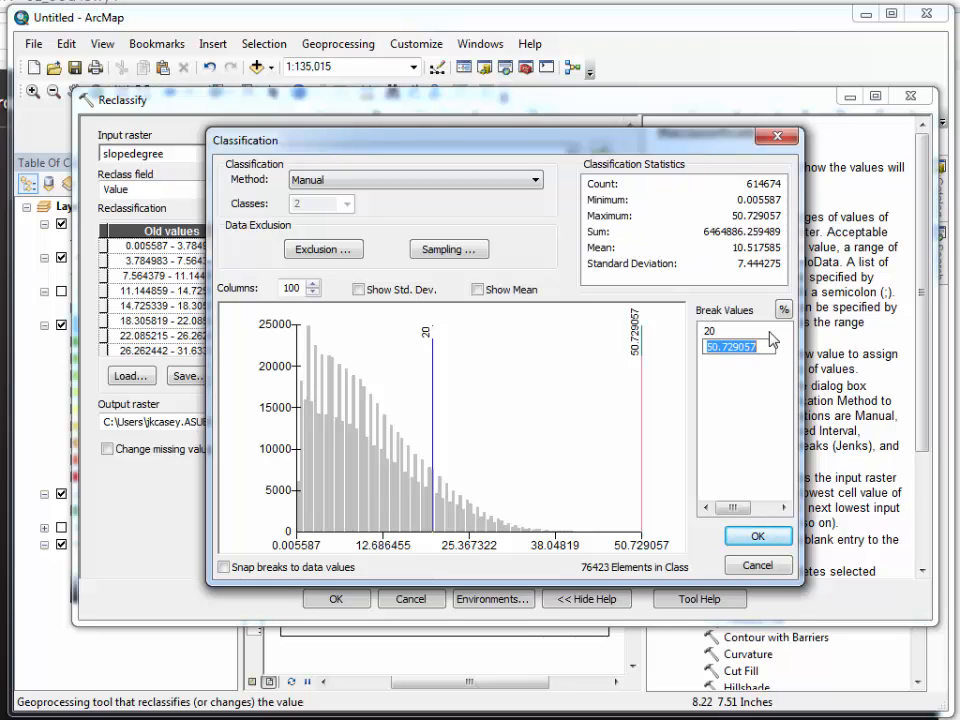
{"action": "type", "text": "100"}
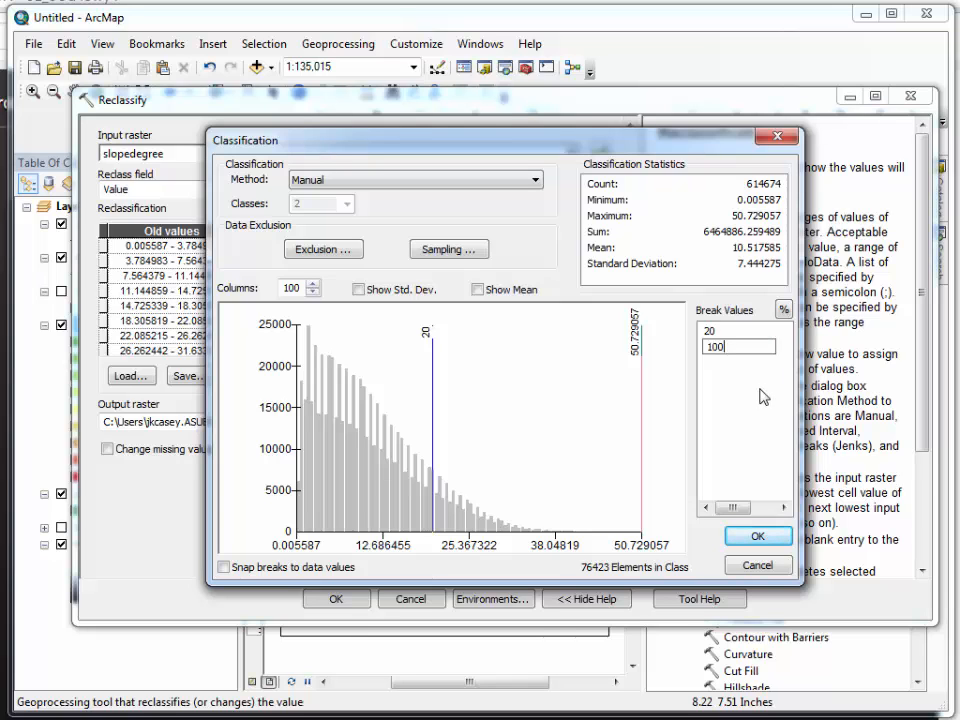
{"action": "key", "text": "Return"}
{"action": "left_click", "coordinate": [757, 536]}
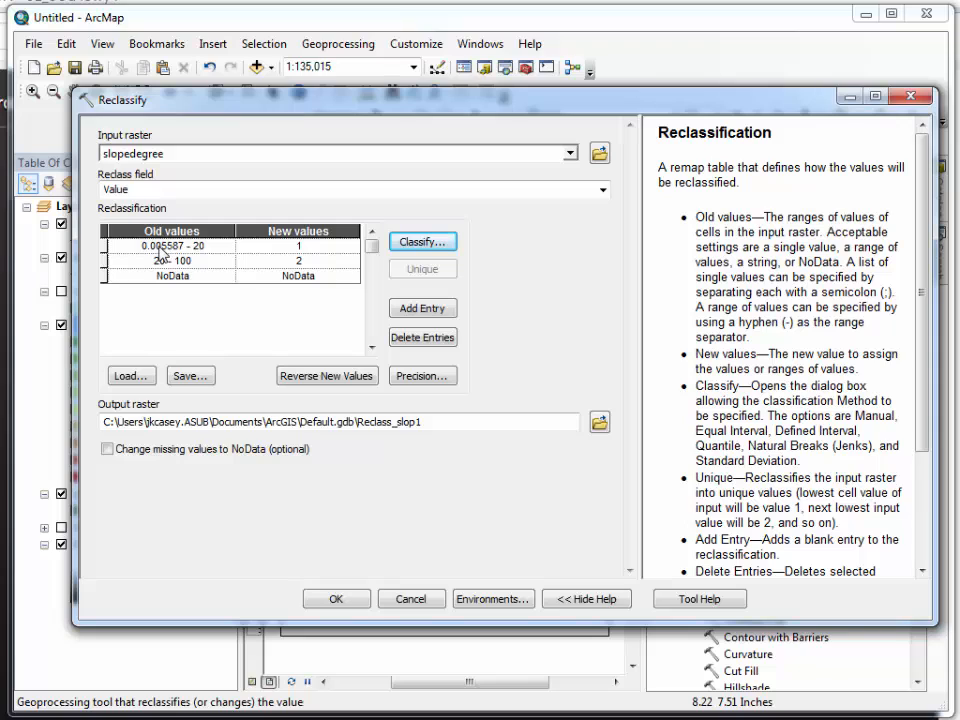
- Assign the new value 0 to the 20 - 100 slope range in the reclassification table
{"action": "left_click", "coordinate": [298, 247]}
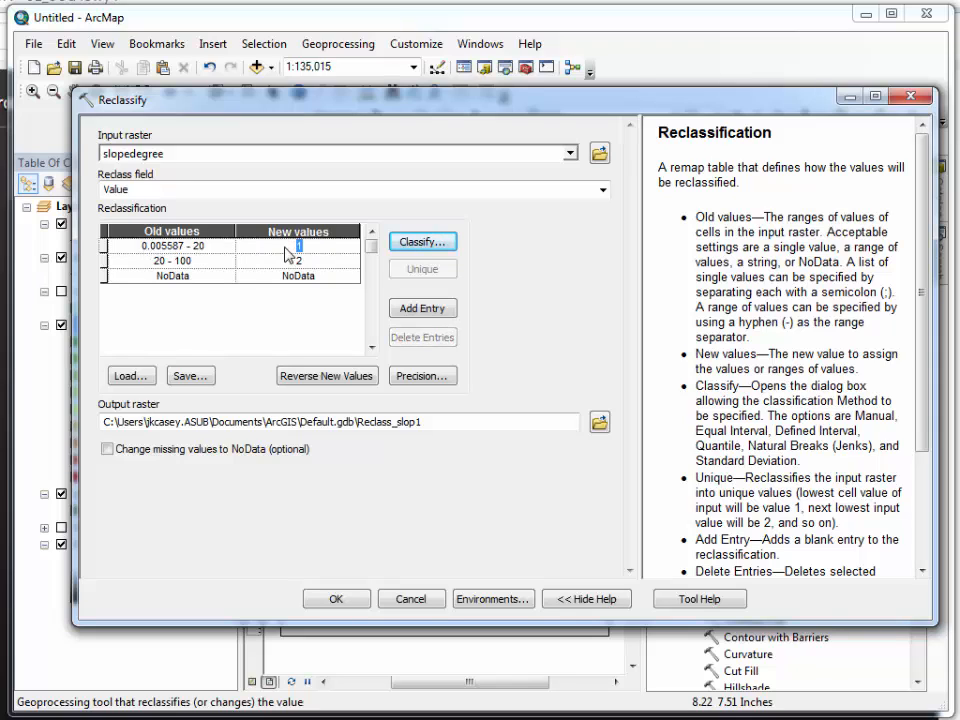
{"action": "left_click", "coordinate": [314, 246]}
{"action": "left_click", "coordinate": [303, 260]}
{"action": "key", "text": "BackSpace"}
{"action": "type", "text": "0"}
- Save the reclassified output raster as Reclass_slope in the EXC8 folder
{"action": "left_click", "coordinate": [432, 422]}
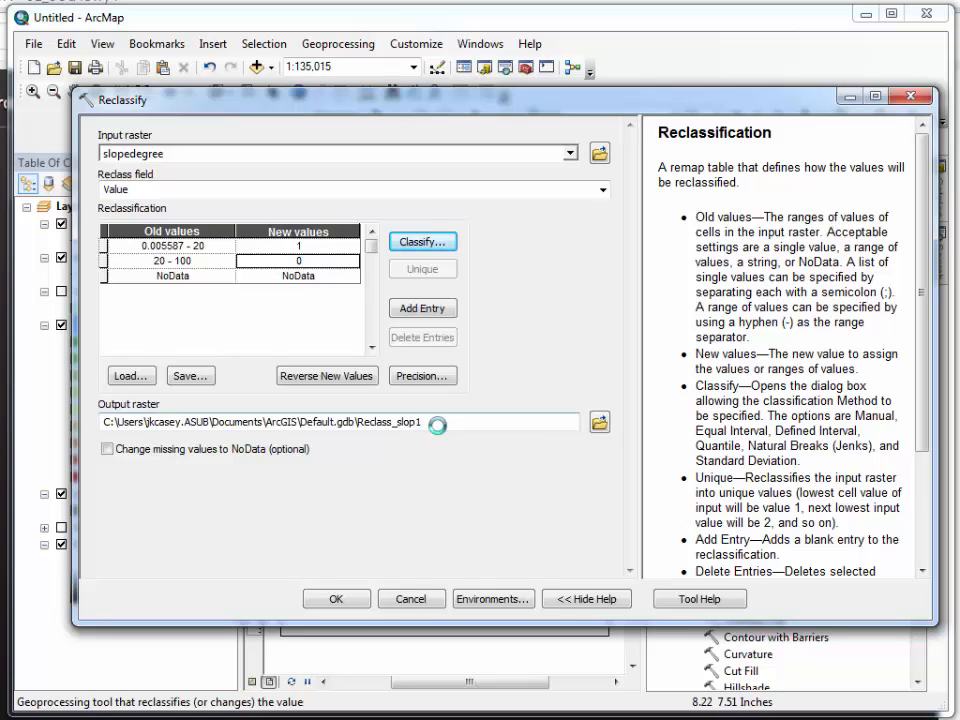
{"action": "left_click", "coordinate": [599, 422]}
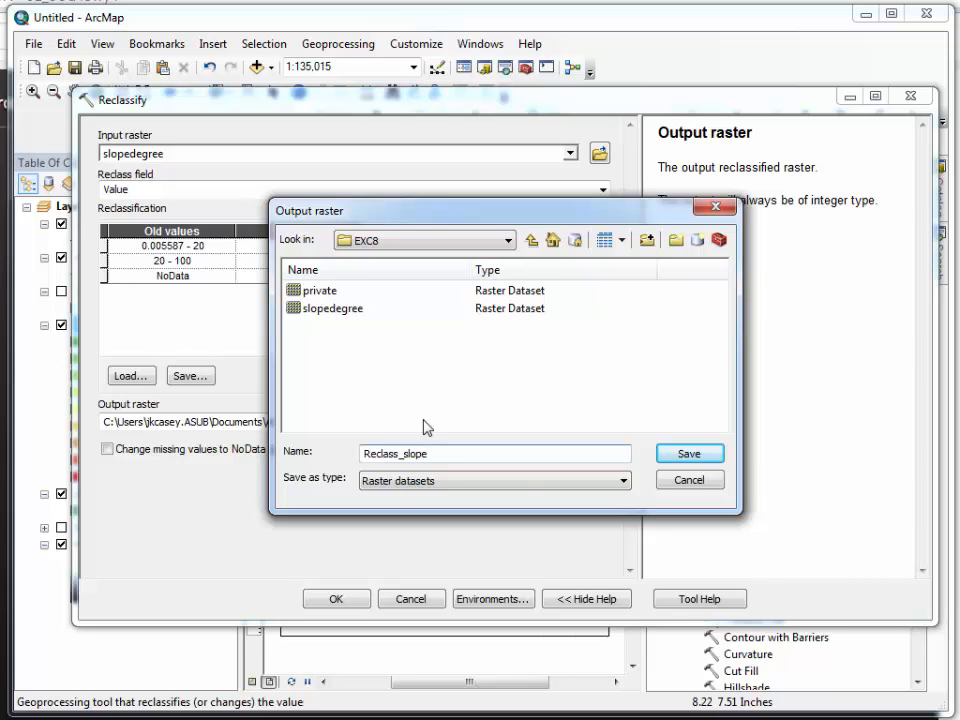
{"action": "key", "text": "Return"}
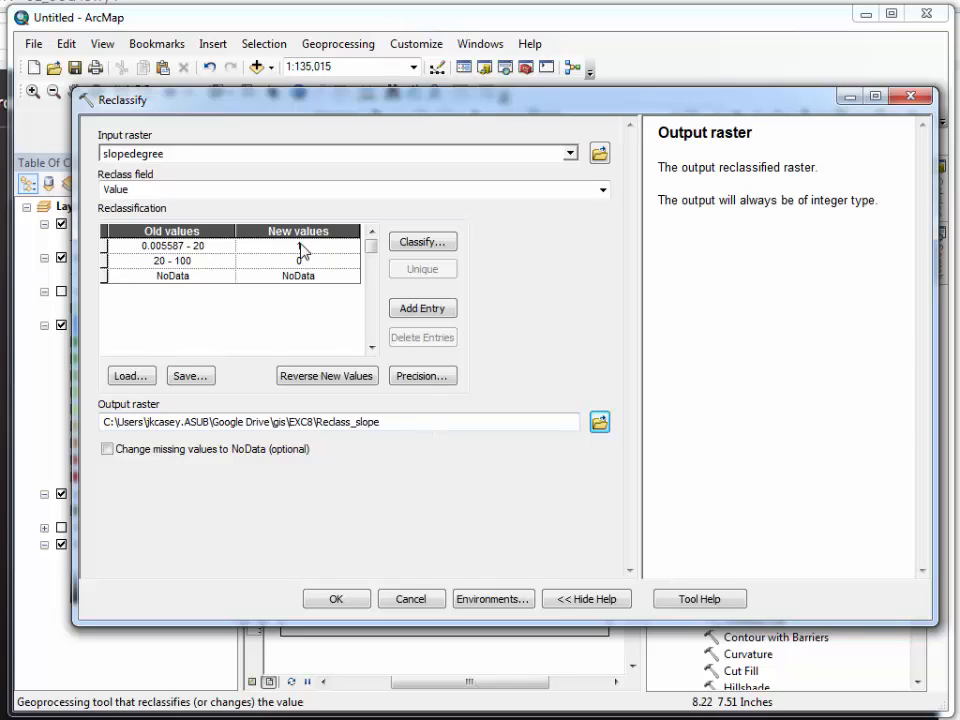
- Assign the new value 0 to NoData in the reclassification table and run Reclassify
{"action": "left_click", "coordinate": [322, 276]}
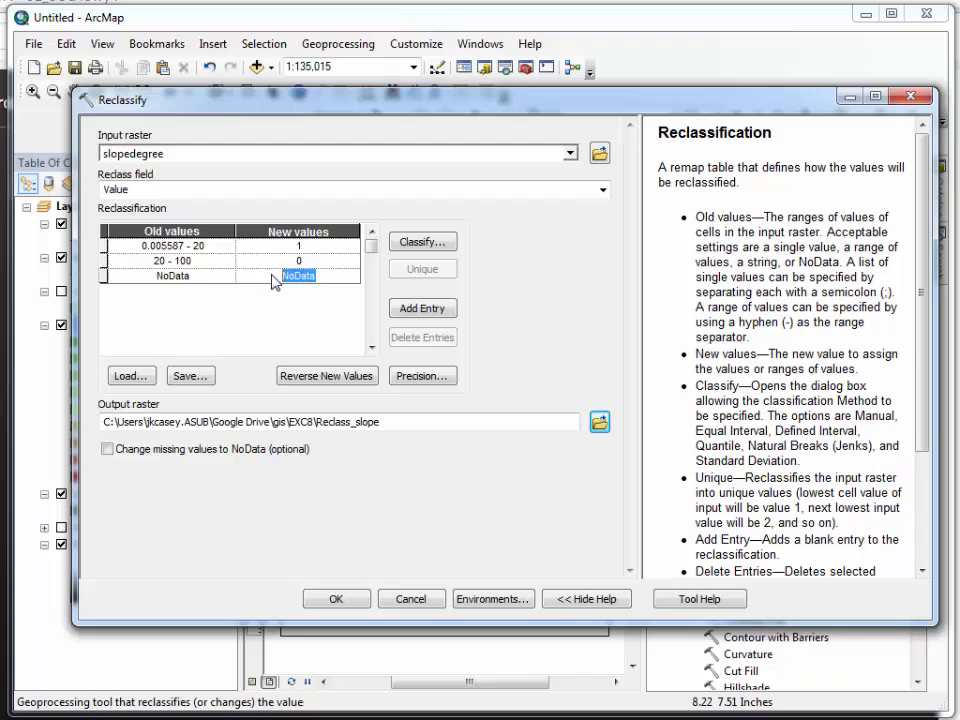
{"action": "type", "text": "0"}
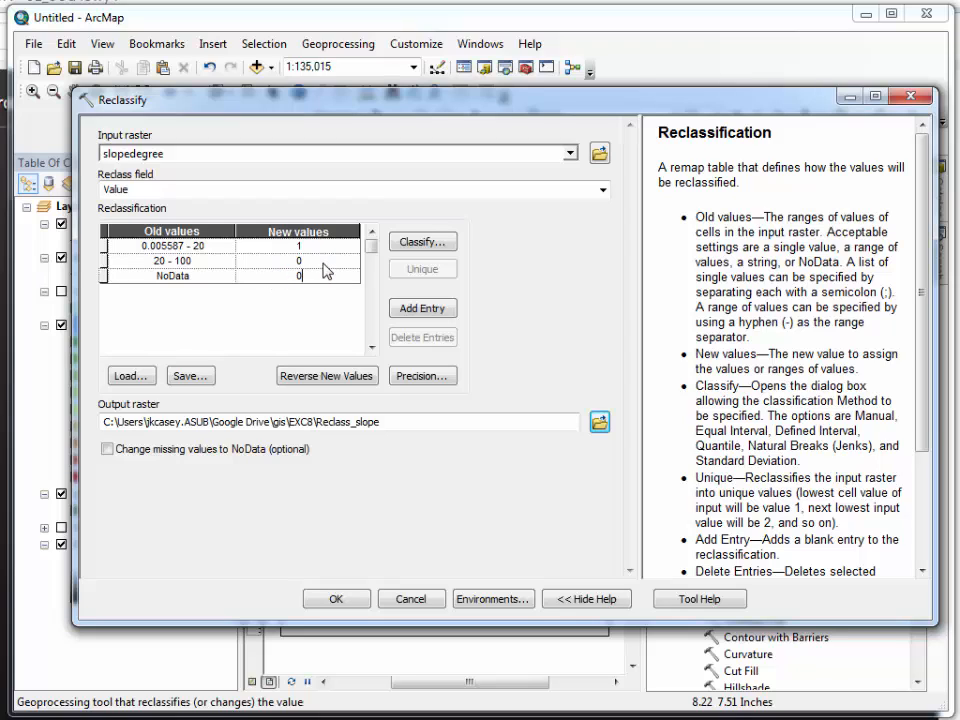
{"action": "left_click", "coordinate": [338, 600]}
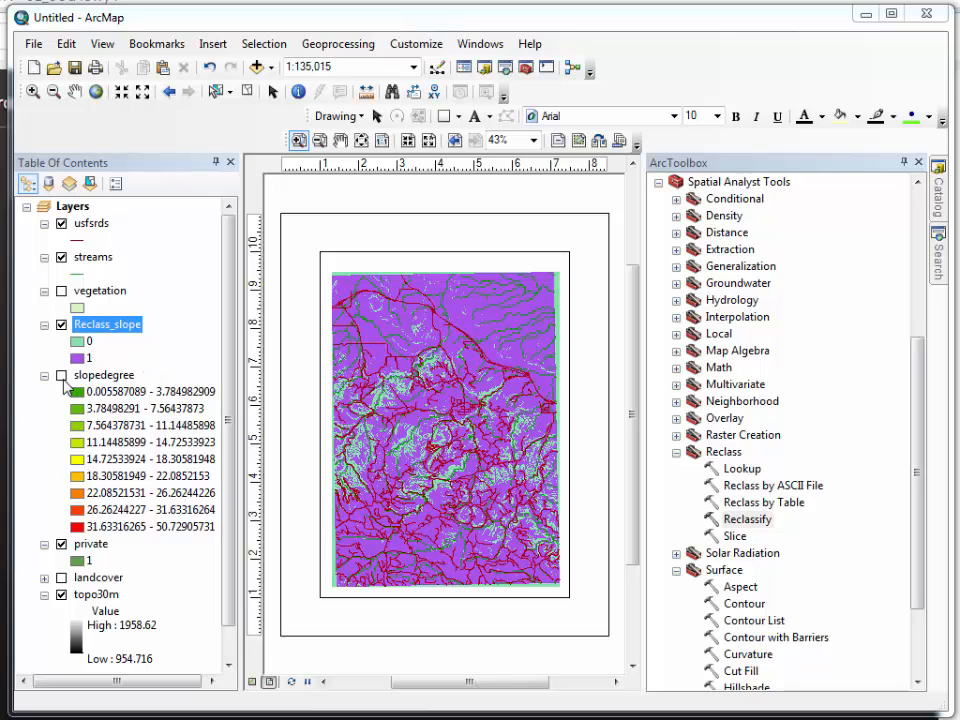
- Collapse the slopedegree legend and open the Aspect tool from the Surface toolset
{"action": "left_click", "coordinate": [44, 376]}
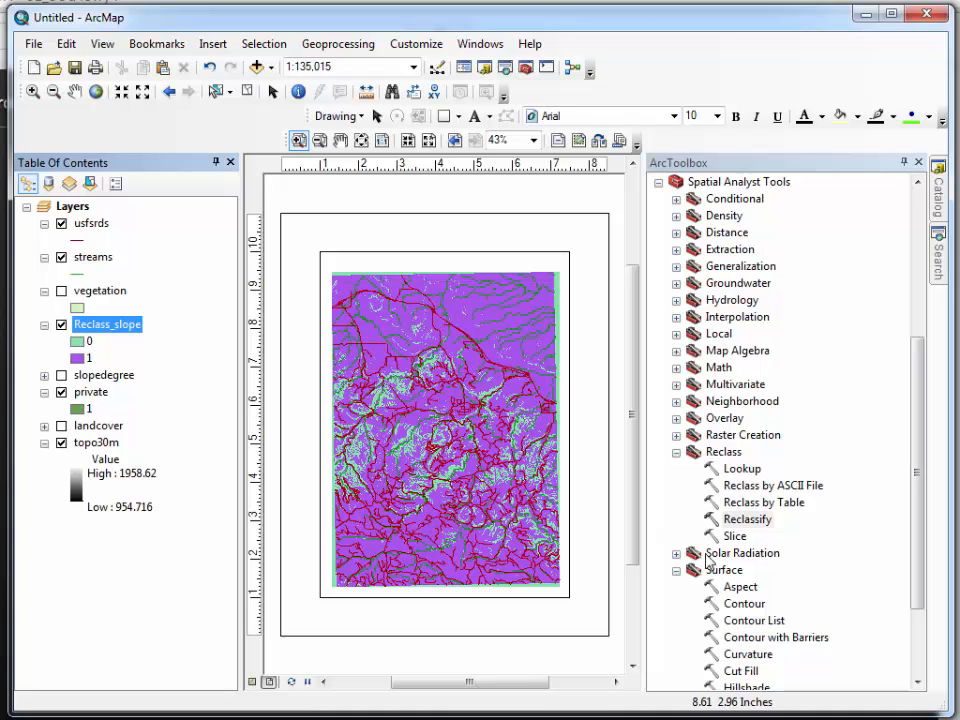
{"action": "left_click_drag", "start_coordinate": [919, 536], "coordinate": [921, 561]}
{"action": "scroll", "coordinate": [838, 527], "scroll_direction": "down", "scroll_amount": 1}
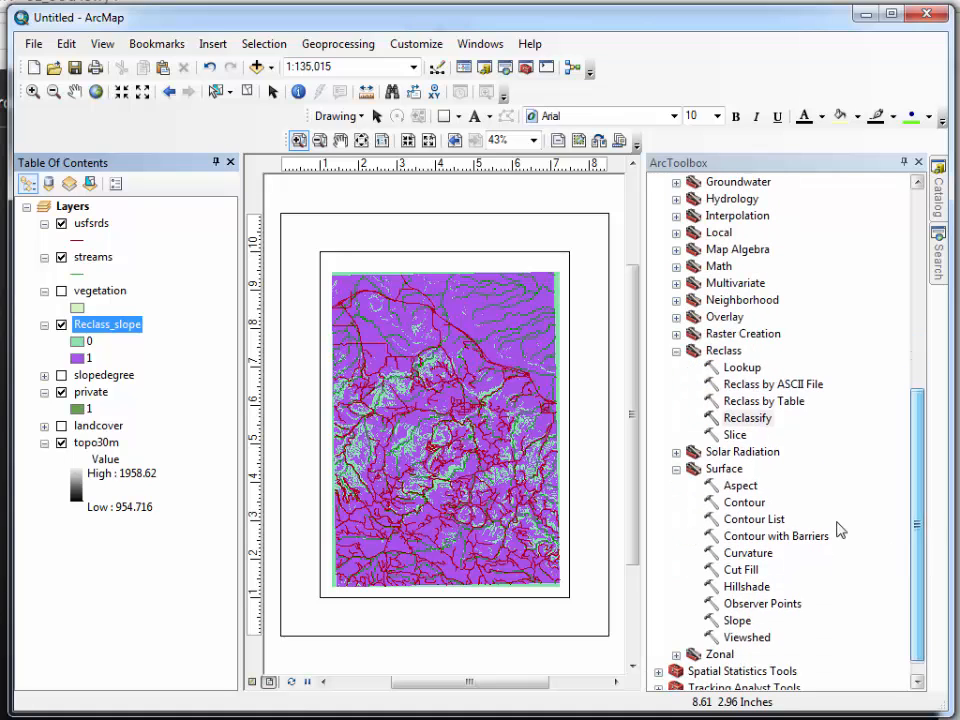
{"action": "double_click", "coordinate": [740, 486]}
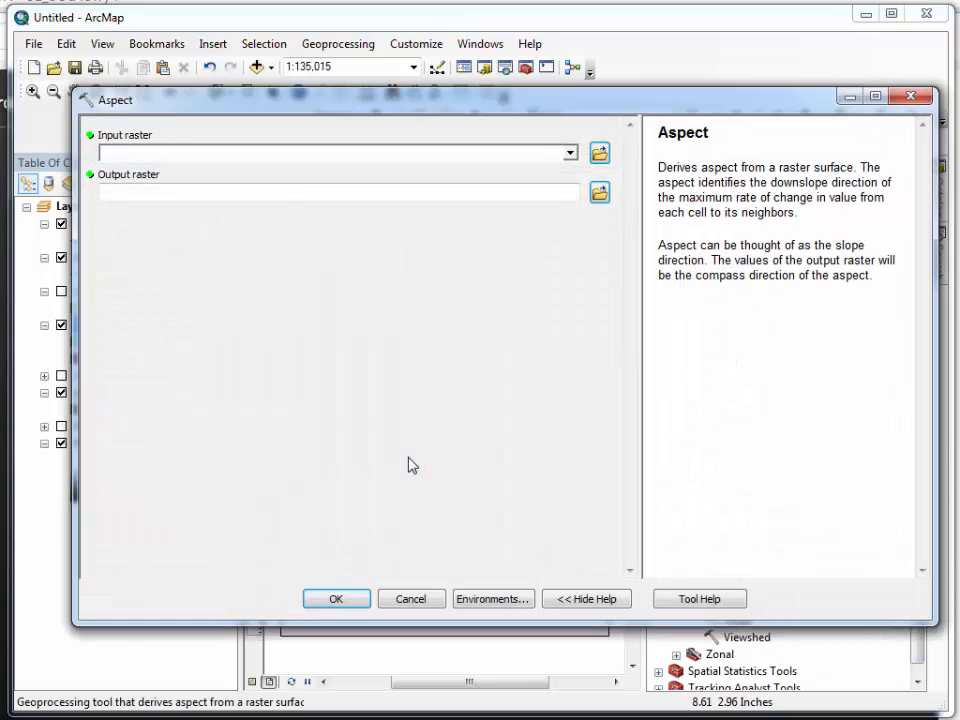
- Run Aspect on topo30m with the output raster saved as Aspect in the EXC8 folder
{"action": "left_click", "coordinate": [570, 153]}
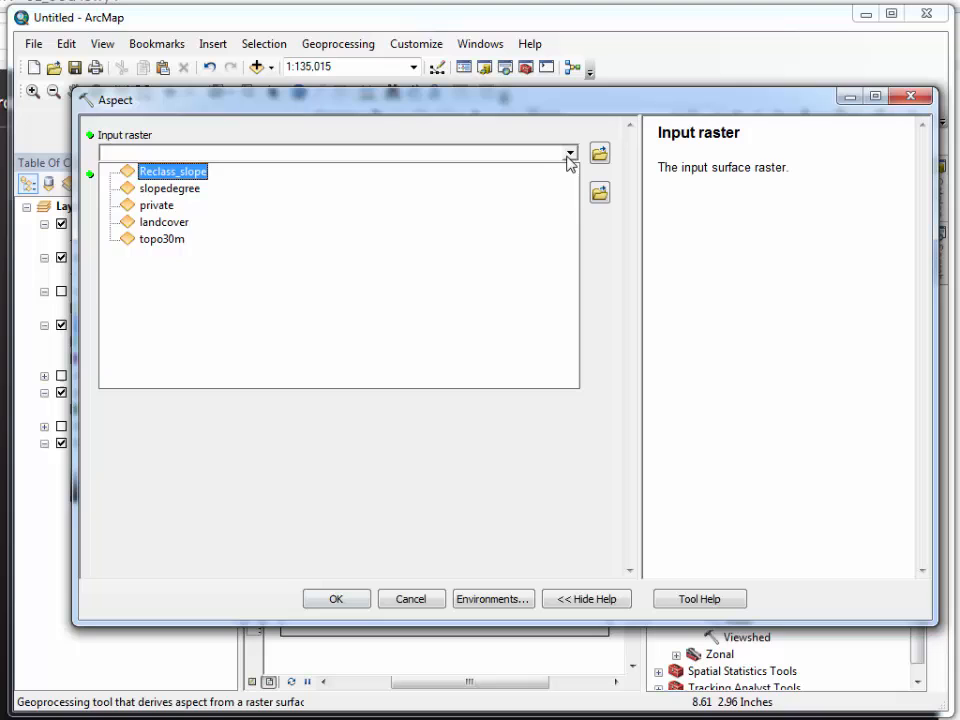
{"action": "left_click", "coordinate": [162, 240]}
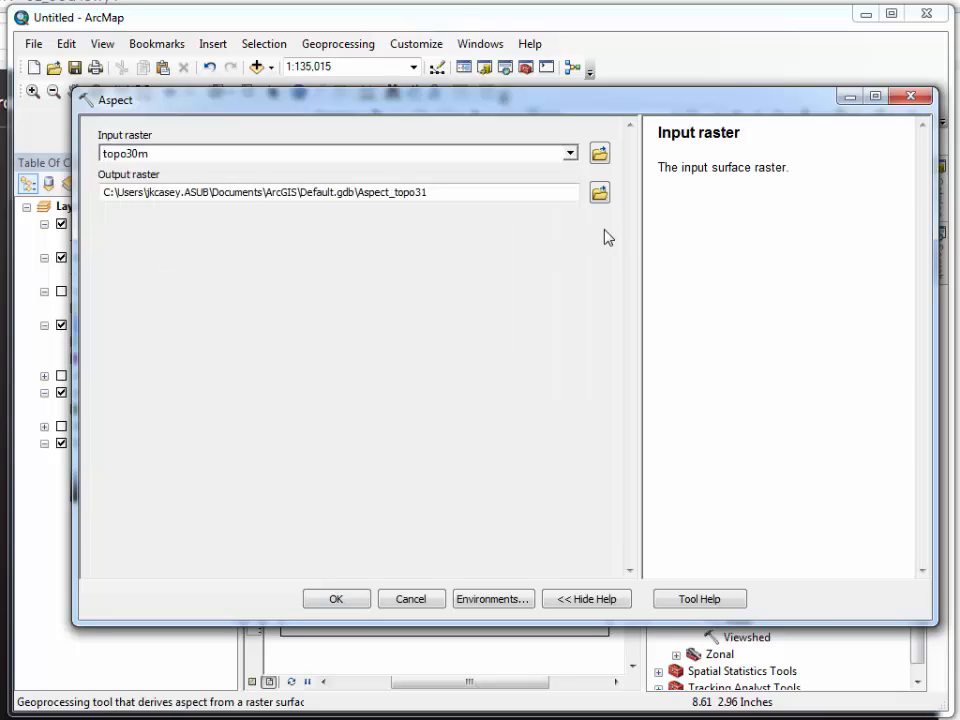
{"action": "left_click", "coordinate": [599, 191]}
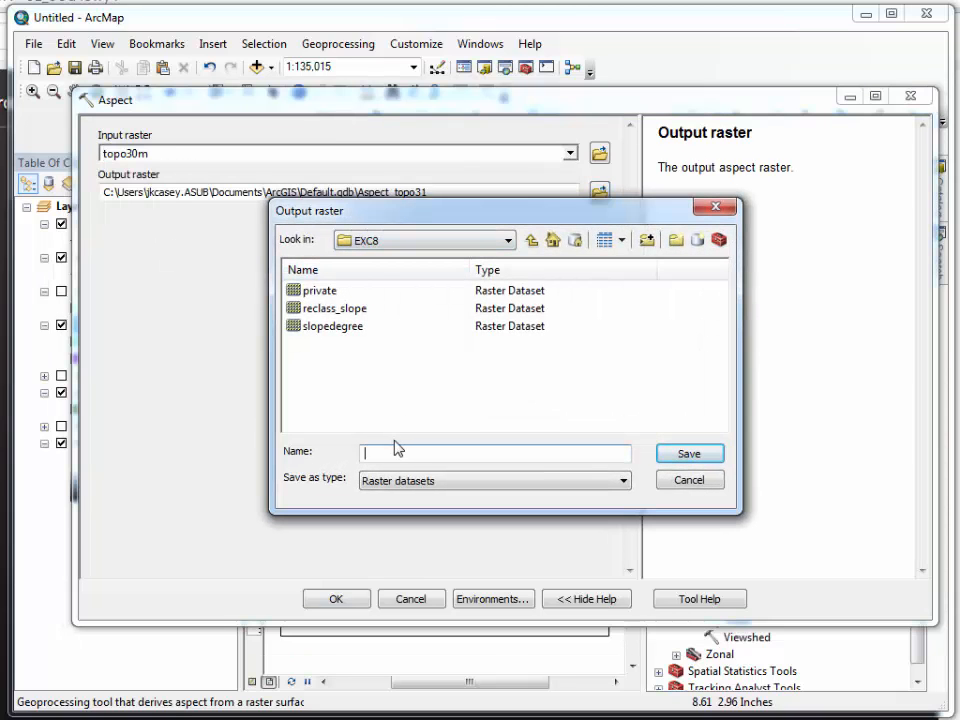
{"action": "type", "text": "Aspect"}
{"action": "key", "text": "Return"}
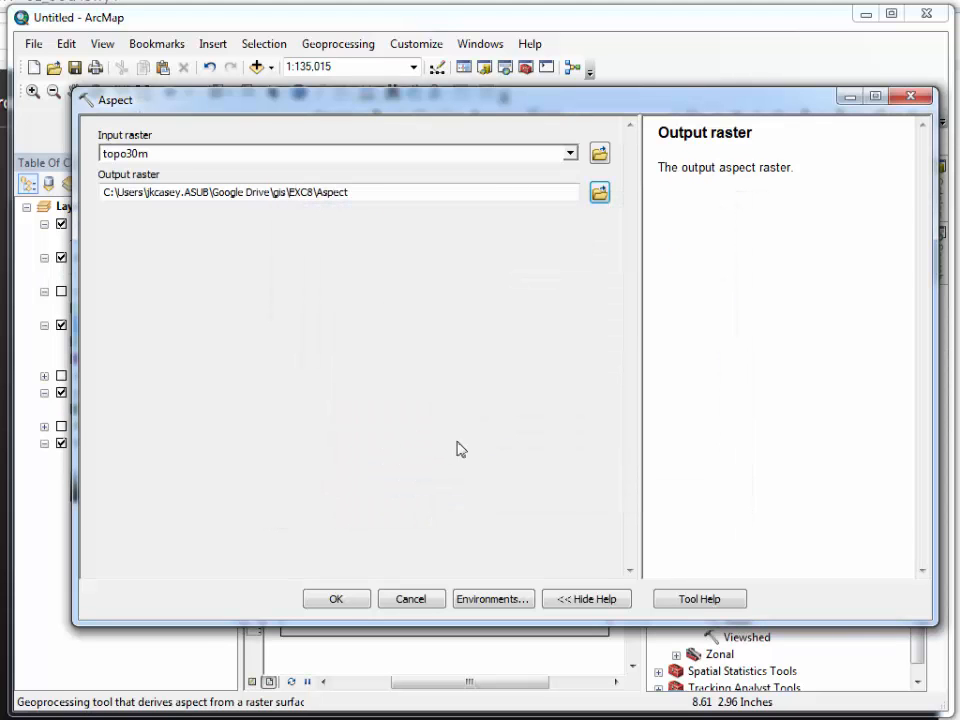
{"action": "left_click", "coordinate": [356, 602]}
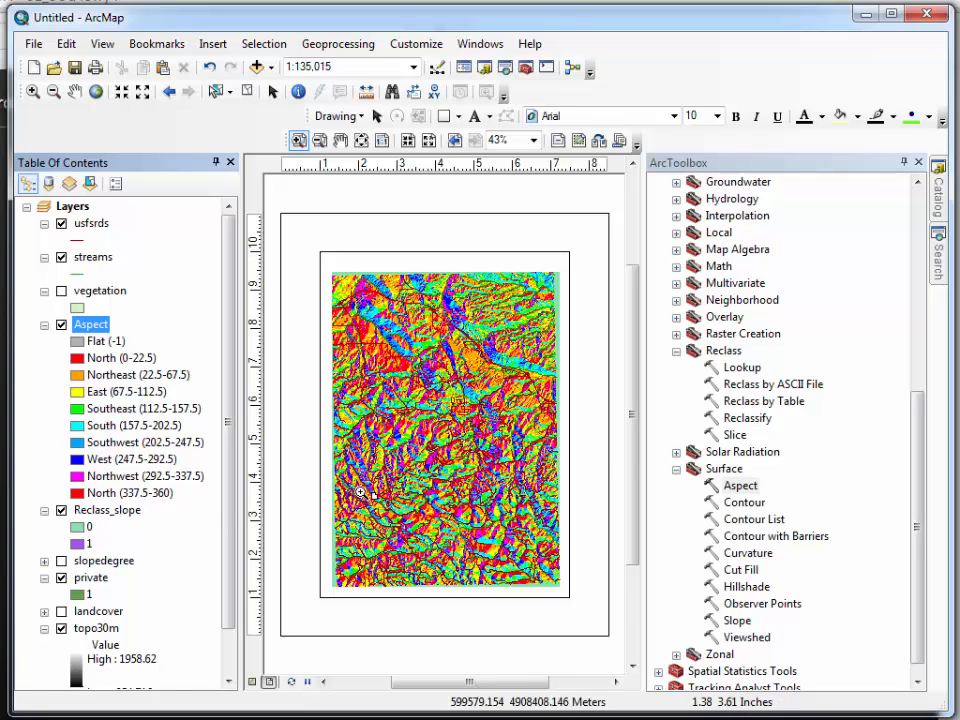
- Open the Reclassify tool again and set the Aspect raster as its input
{"action": "double_click", "coordinate": [755, 419]}
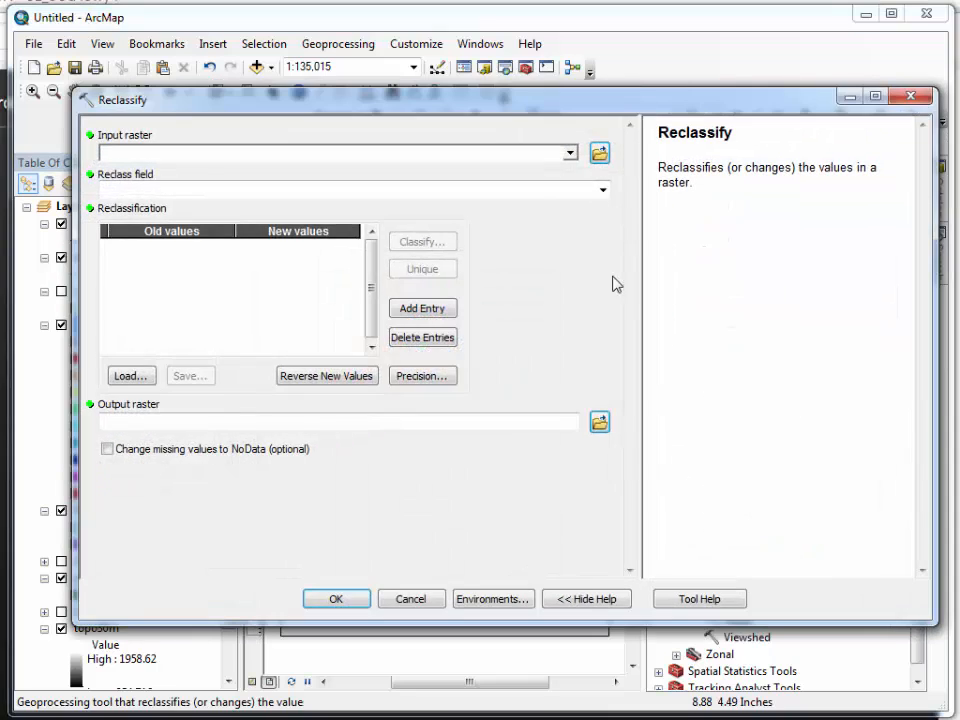
{"action": "left_click", "coordinate": [570, 152]}
{"action": "left_click", "coordinate": [156, 171]}
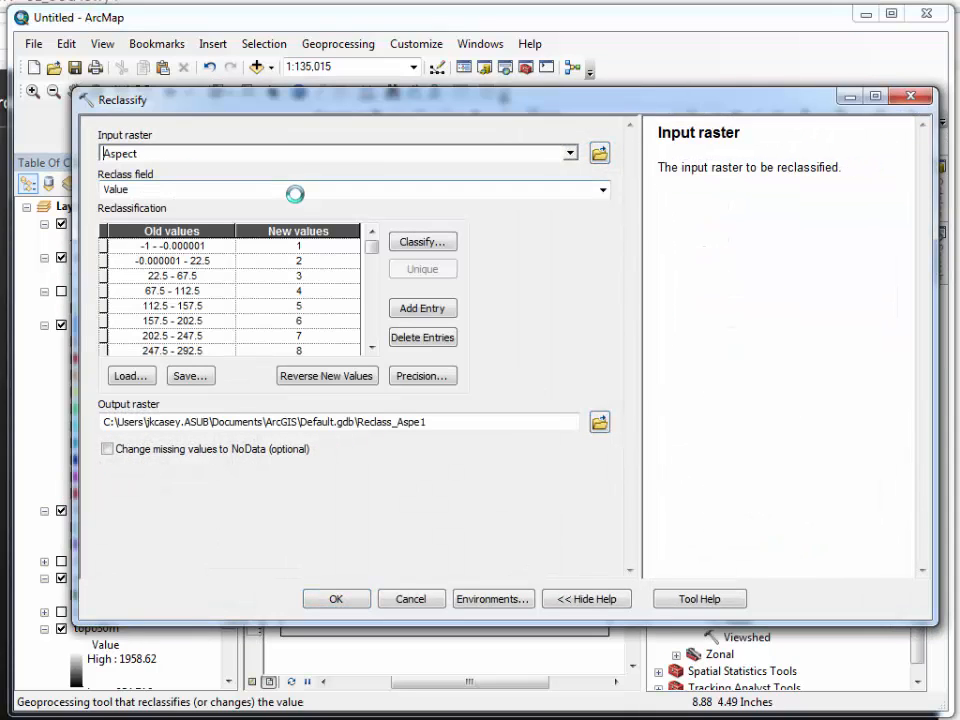
- Open the classification settings for the Aspect reclassification and set the number of classes to 3
{"action": "left_click", "coordinate": [419, 245]}
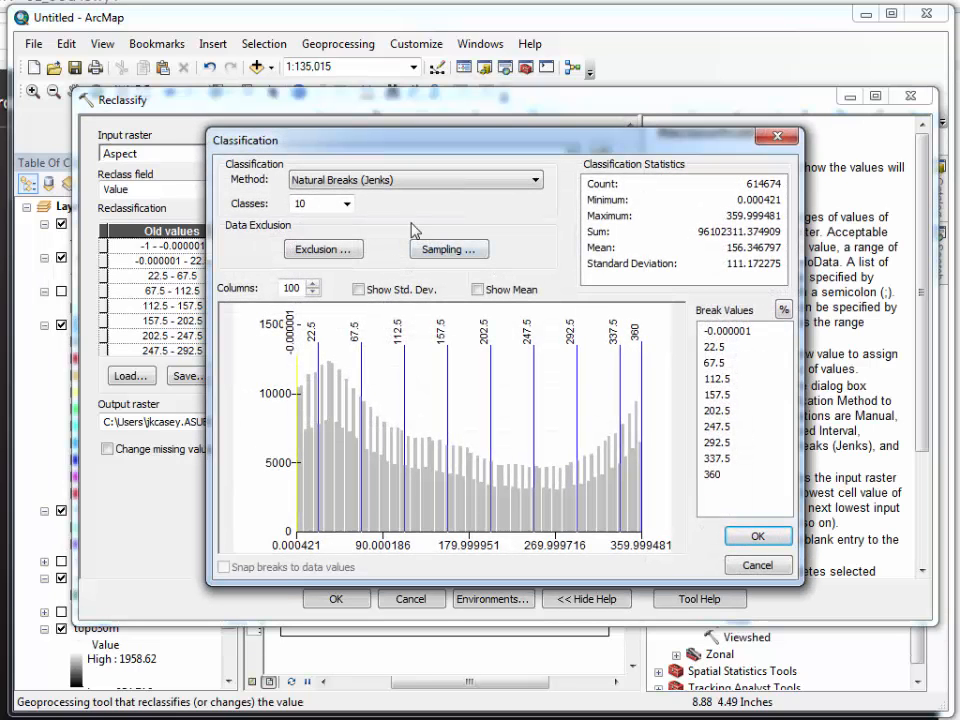
{"action": "left_click", "coordinate": [347, 203]}
{"action": "left_click", "coordinate": [326, 220]}
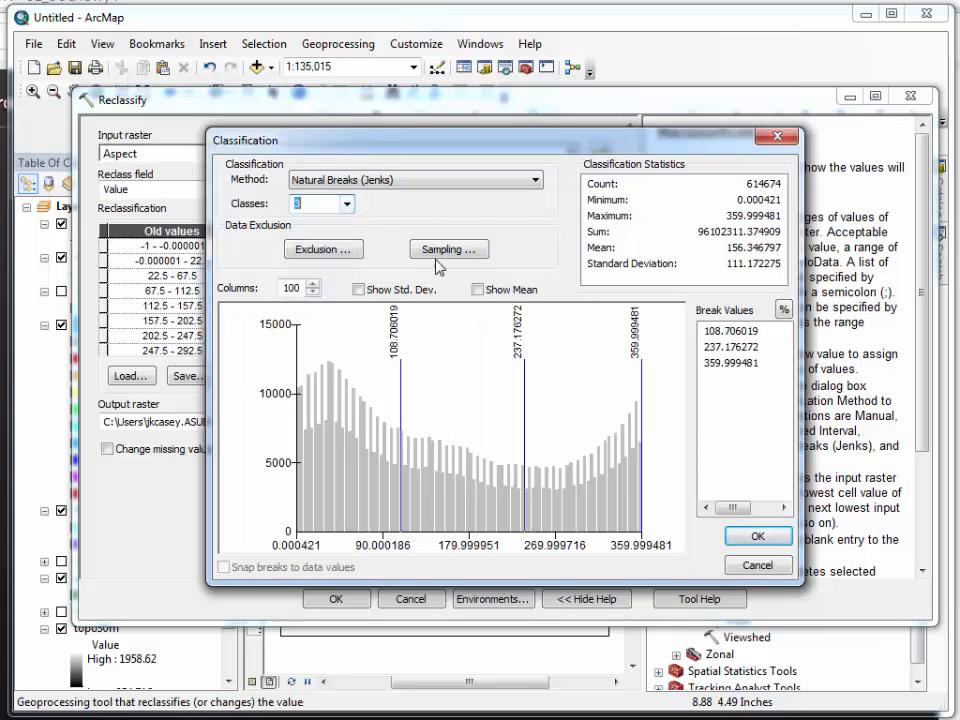
- Set the three class break values to 90, 270 and 360 and accept the classification
{"action": "left_click", "coordinate": [724, 331]}
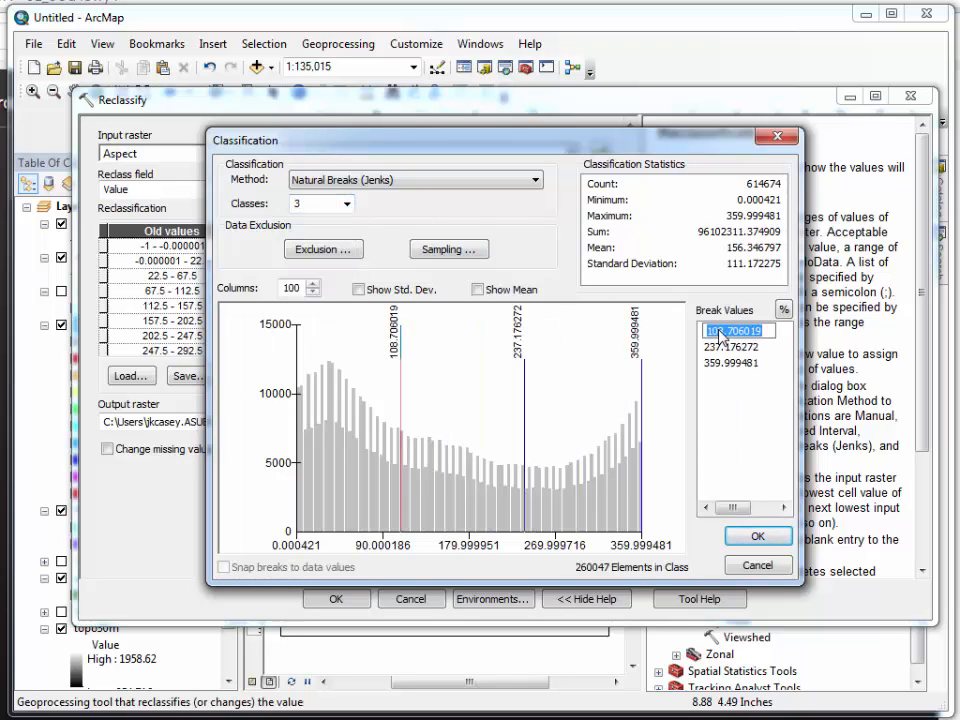
{"action": "key", "text": "BackSpace"}
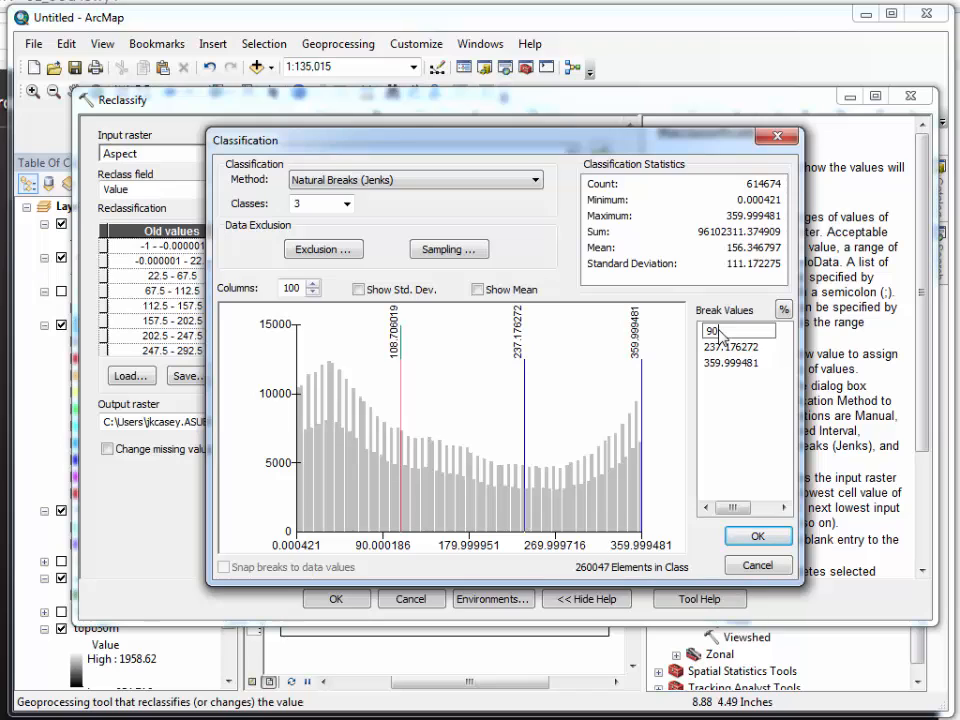
{"action": "type", "text": "90"}
{"action": "key", "text": "Return"}
{"action": "left_click", "coordinate": [724, 347]}
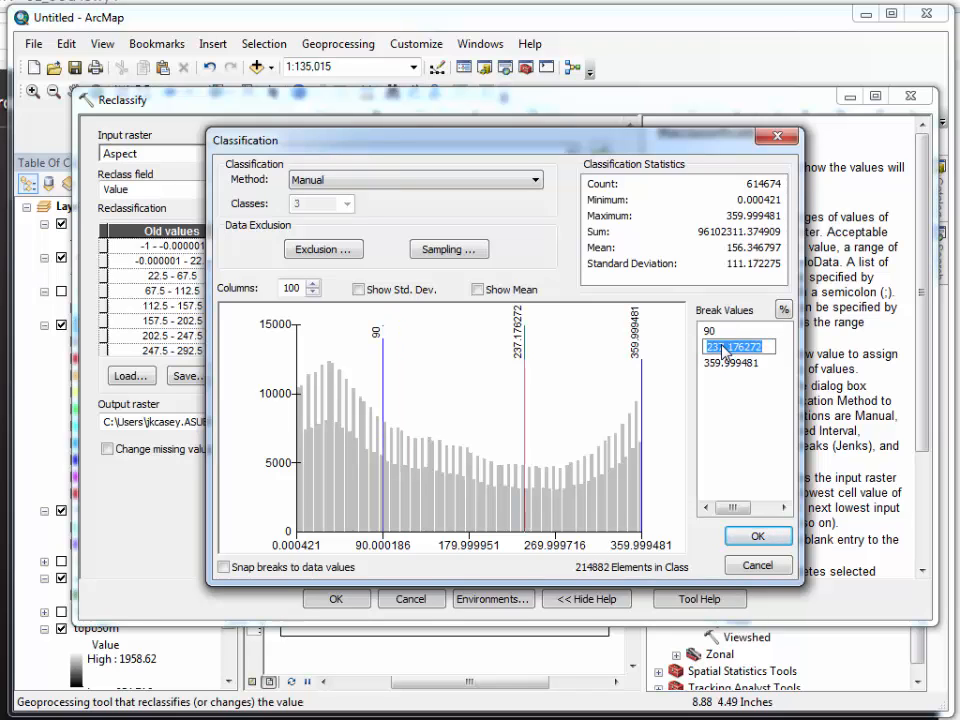
{"action": "type", "text": "270"}
{"action": "key", "text": "Return"}
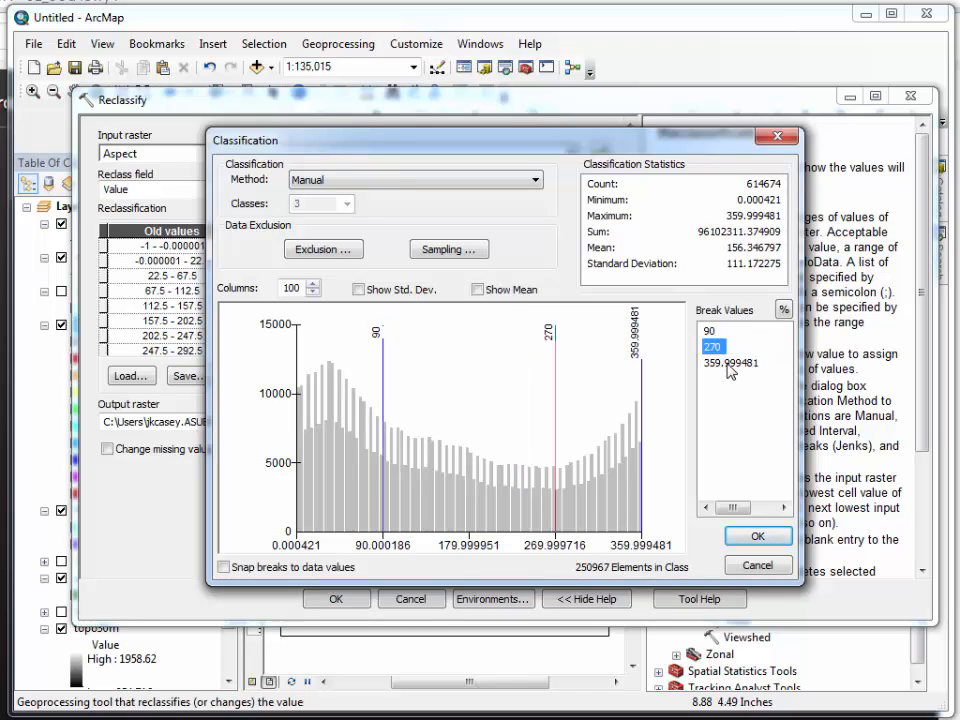
{"action": "left_click", "coordinate": [729, 364]}
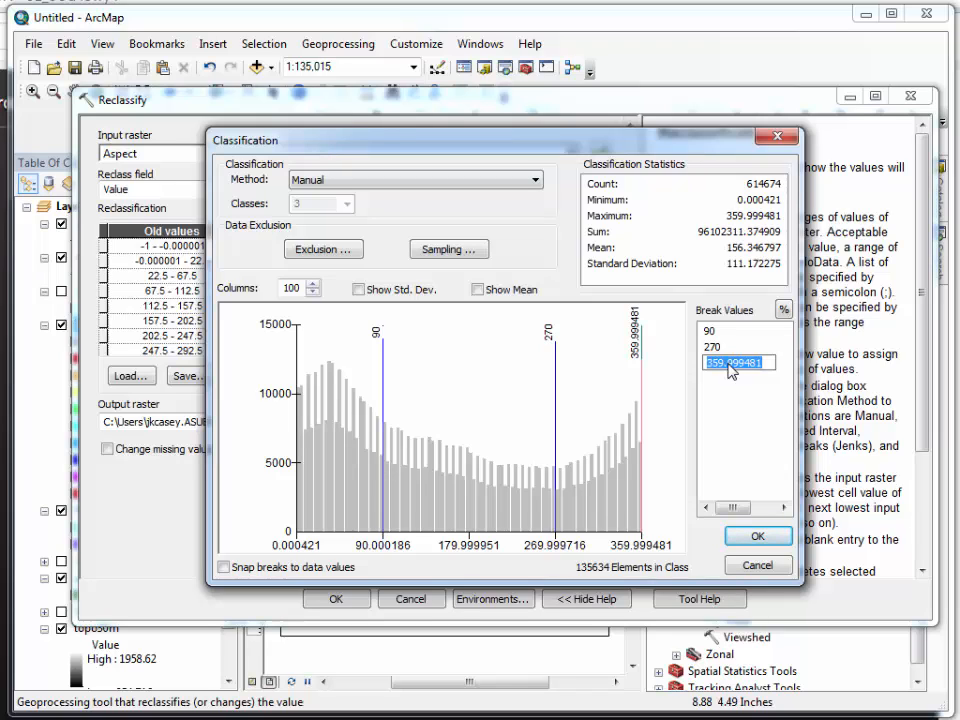
{"action": "type", "text": "360"}
{"action": "key", "text": "Return"}
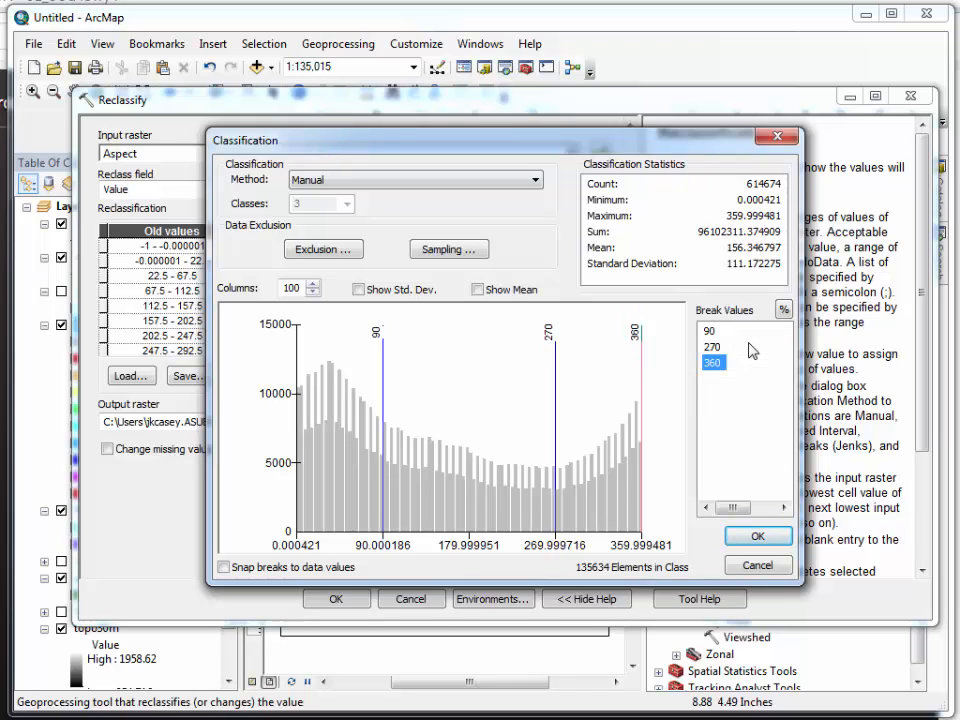
{"action": "left_click", "coordinate": [754, 535]}
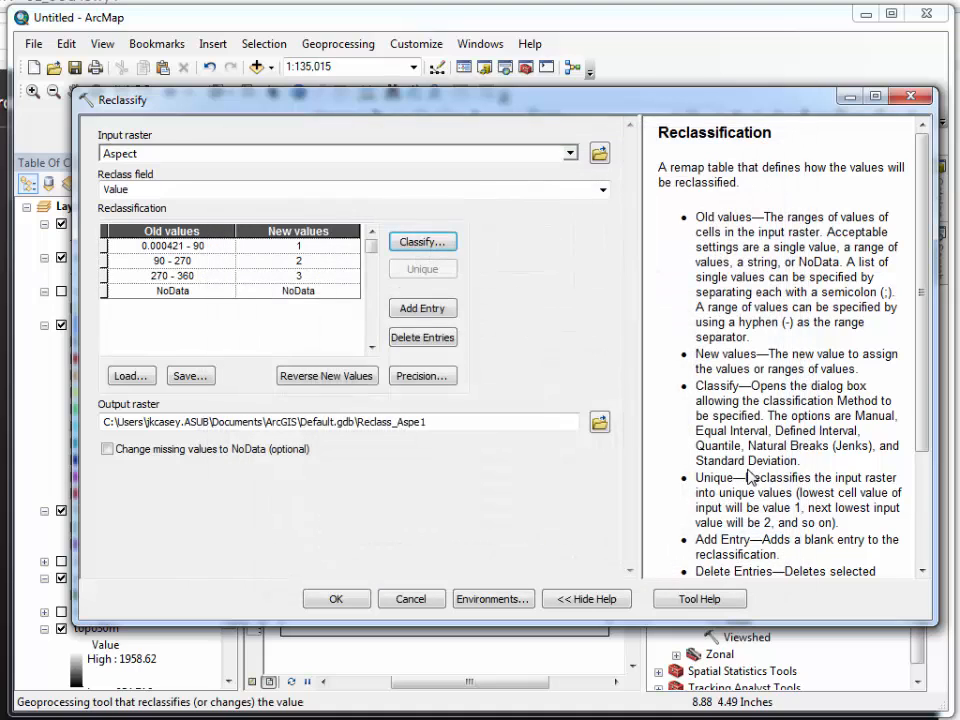
- Assign the new values 0 to the range up to 90, 1 to 90 - 270, 0 to 270 - 360 and 0 to NoData
{"action": "left_click", "coordinate": [309, 246]}
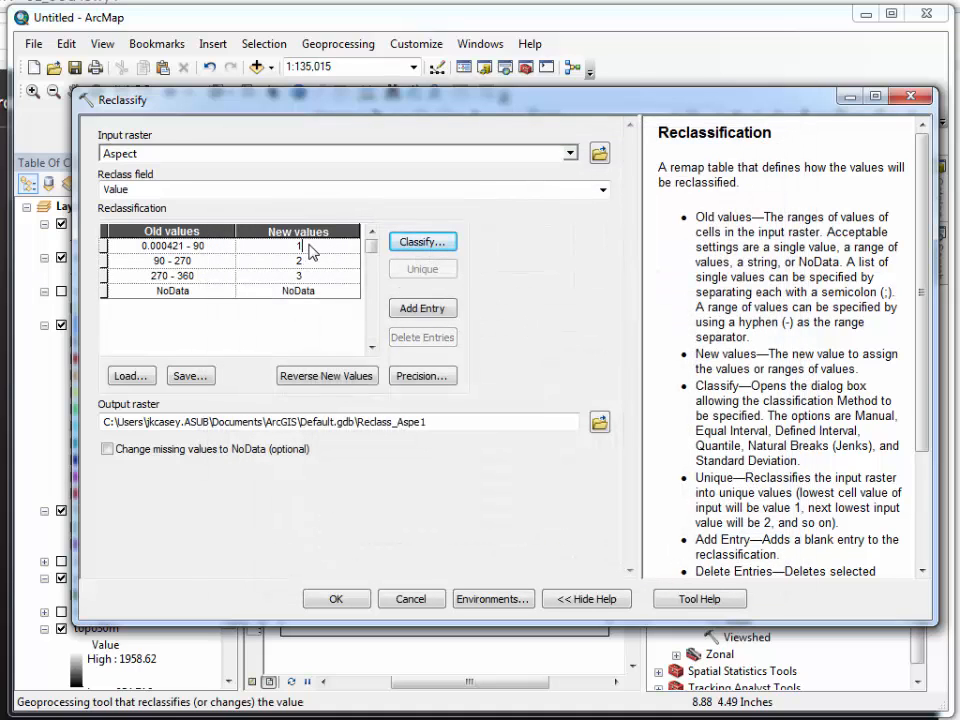
{"action": "left_click_drag", "start_coordinate": [309, 248], "coordinate": [286, 252]}
{"action": "type", "text": "0"}
{"action": "double_click", "coordinate": [316, 262]}
{"action": "type", "text": "1"}
{"action": "double_click", "coordinate": [318, 276]}
{"action": "type", "text": "0"}
{"action": "key", "text": "Return"}
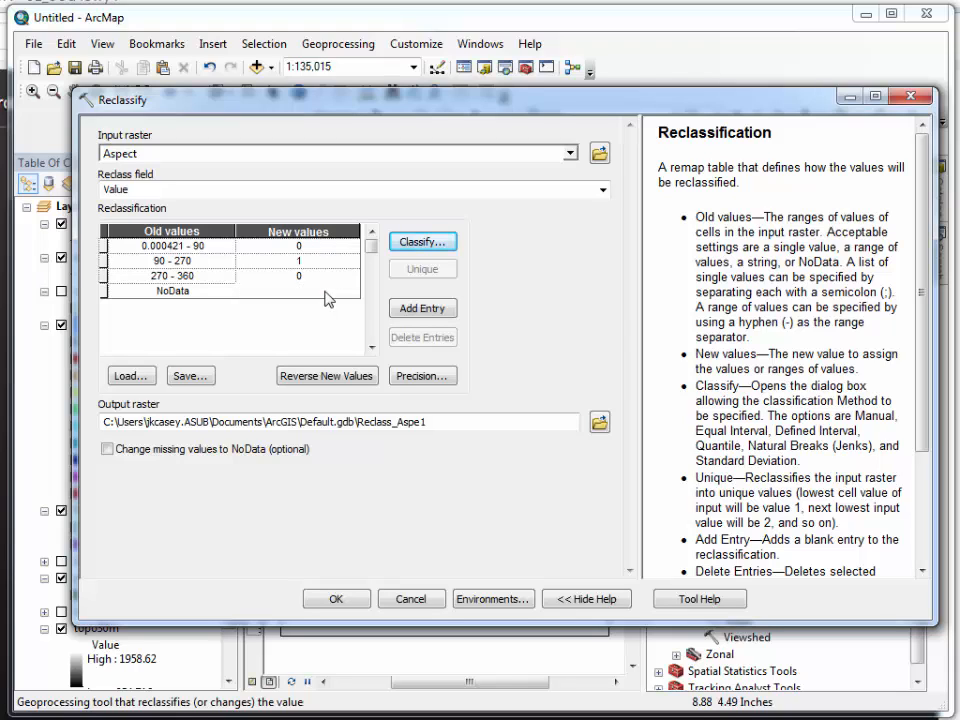
{"action": "double_click", "coordinate": [326, 292]}
{"action": "type", "text": "0"}
- Set the output raster to reclass_aspec in the EXC8 folder
{"action": "left_click", "coordinate": [600, 422]}
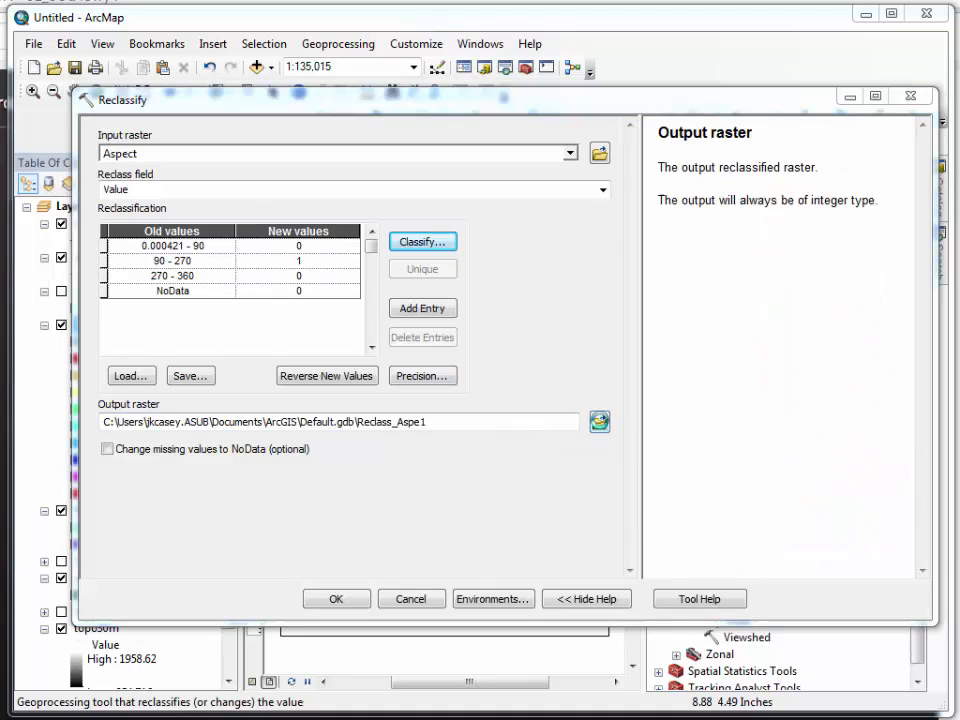
{"action": "type", "text": "Re"}
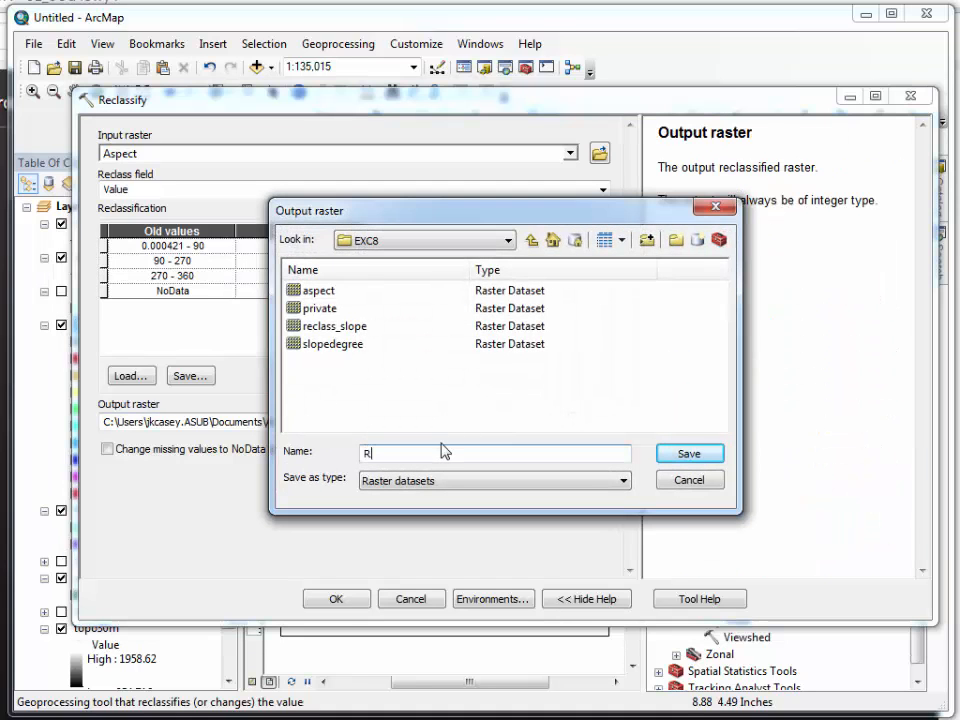
{"action": "key", "text": "BackSpace"}
{"action": "key", "text": "BackSpace"}
{"action": "type", "text": "reclass_aspect"}
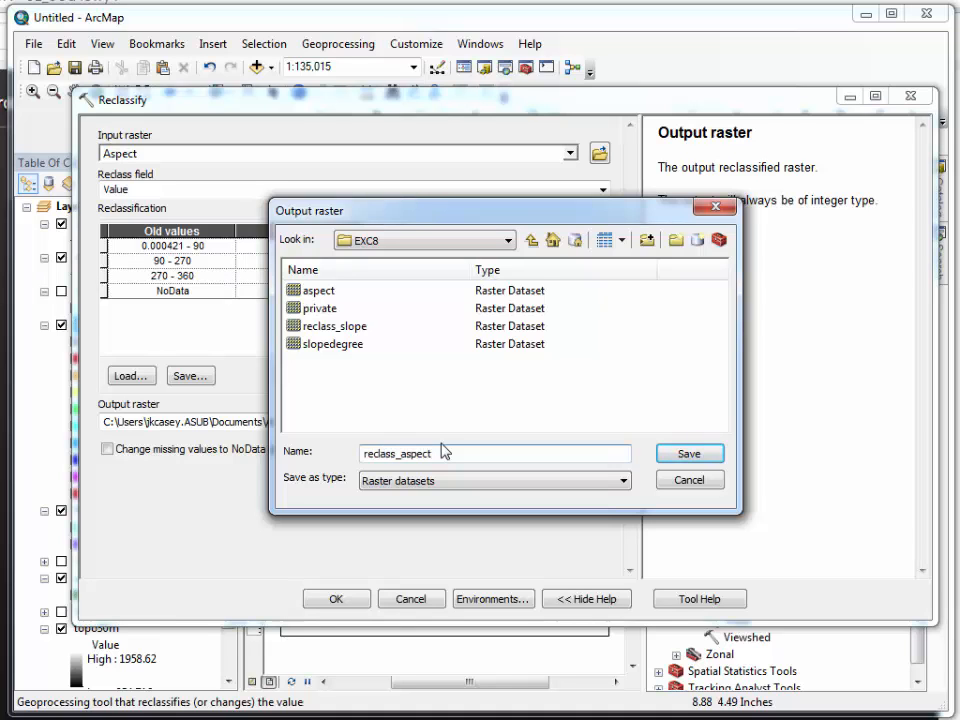
{"action": "key", "text": "Return"}
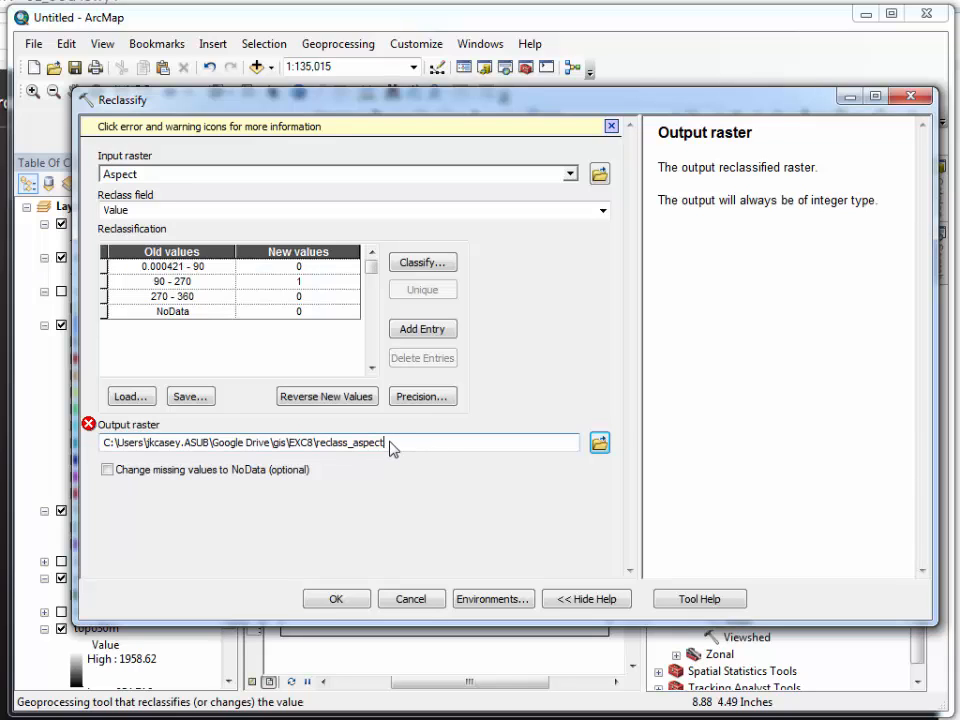
{"action": "key", "text": "BackSpace"}
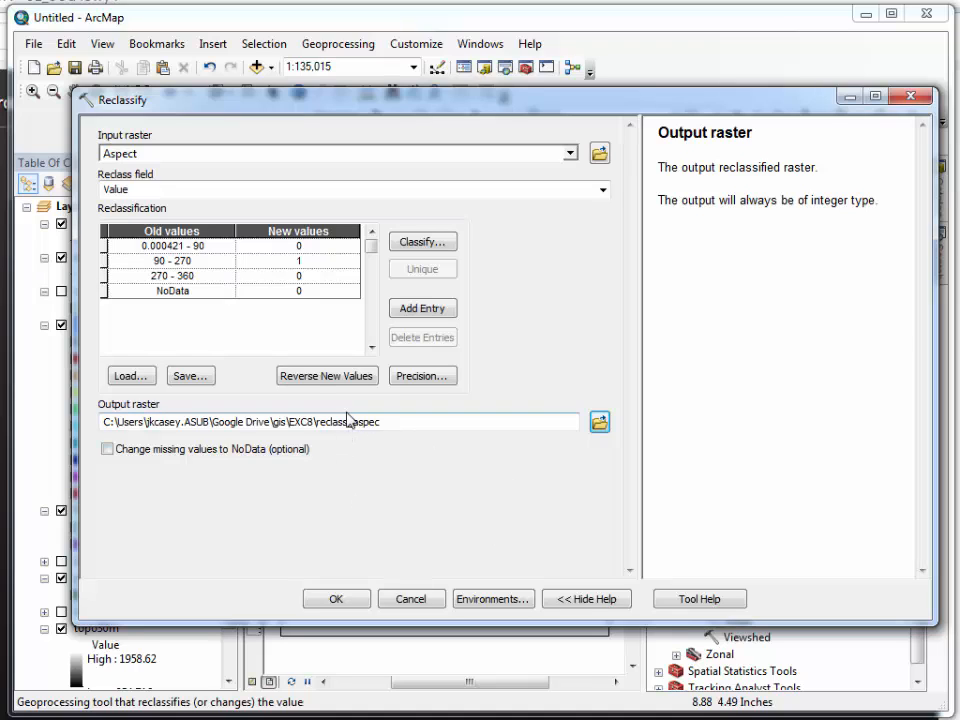
- Re-enter 1 as the new value for the 90 - 270 range and run Reclassify
{"action": "left_click", "coordinate": [297, 260]}
{"action": "type", "text": "1"}
{"action": "left_click", "coordinate": [337, 599]}
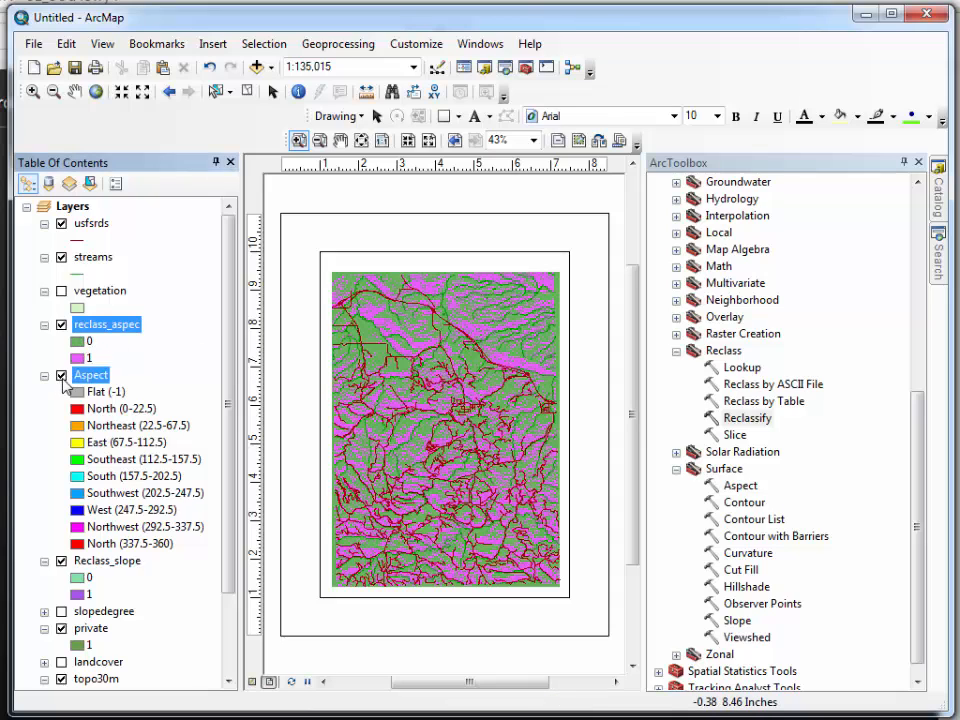
- Hide the Aspect layer and collapse its legend
{"action": "left_click", "coordinate": [61, 376]}
{"action": "left_click", "coordinate": [44, 375]}
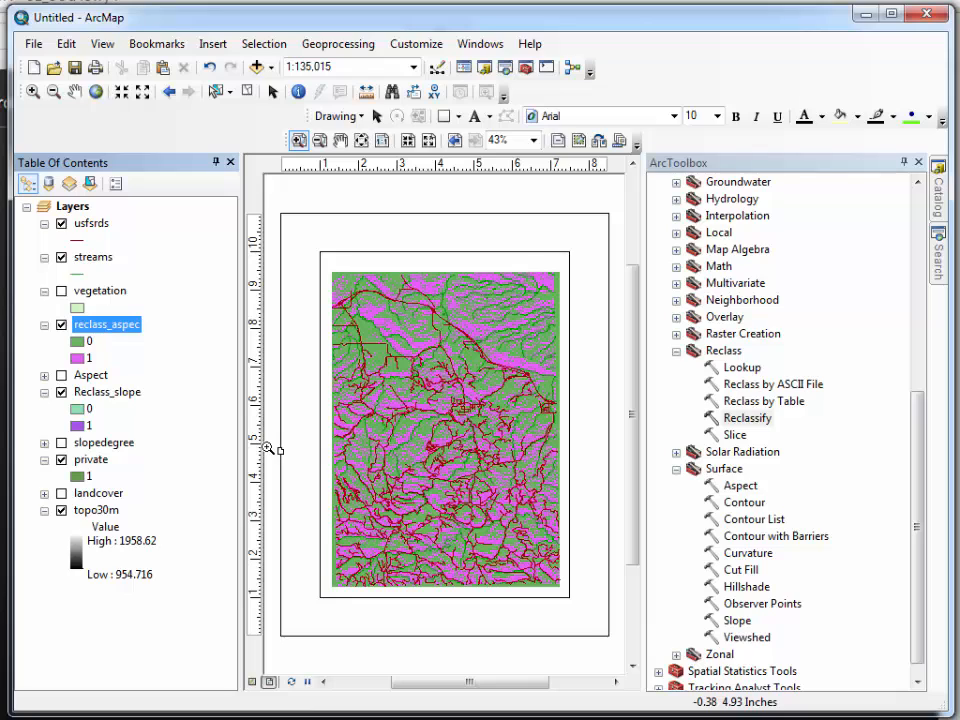